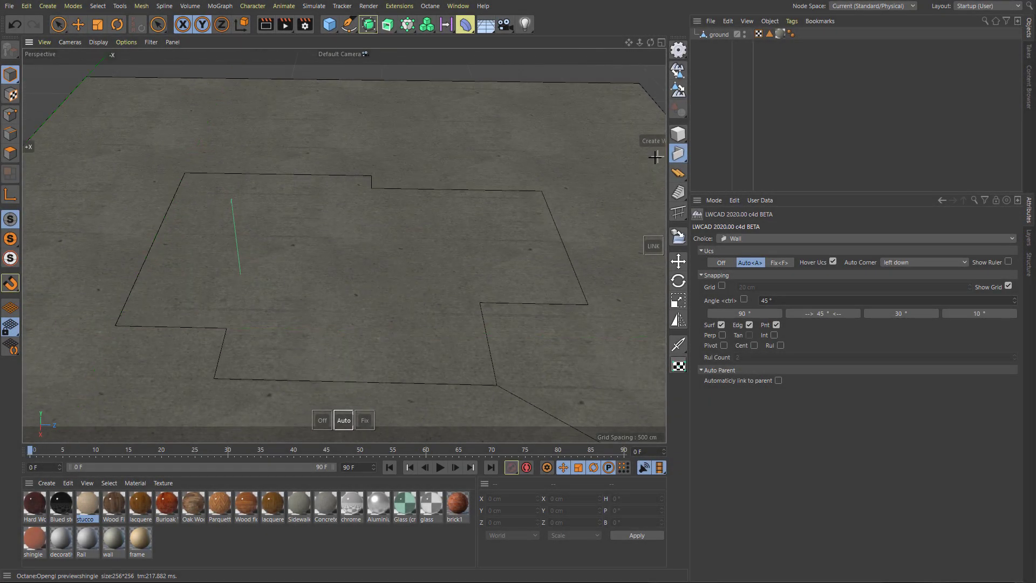
Draw a box about 920 by 780 cm and 20 cm deep over the back-left section of the floor-plan outline.
left_click_drag(678, 133, 705, 146)
mouse_move(213, 208)
left_mouse_down()
mouse_move(357, 328)
mouse_move(183, 173)
left_mouse_up()
left_click_drag(359, 208, 371, 179)
mouse_move(243, 325)
left_mouse_down()
mouse_move(238, 314)
mouse_move(226, 327)
left_mouse_up()
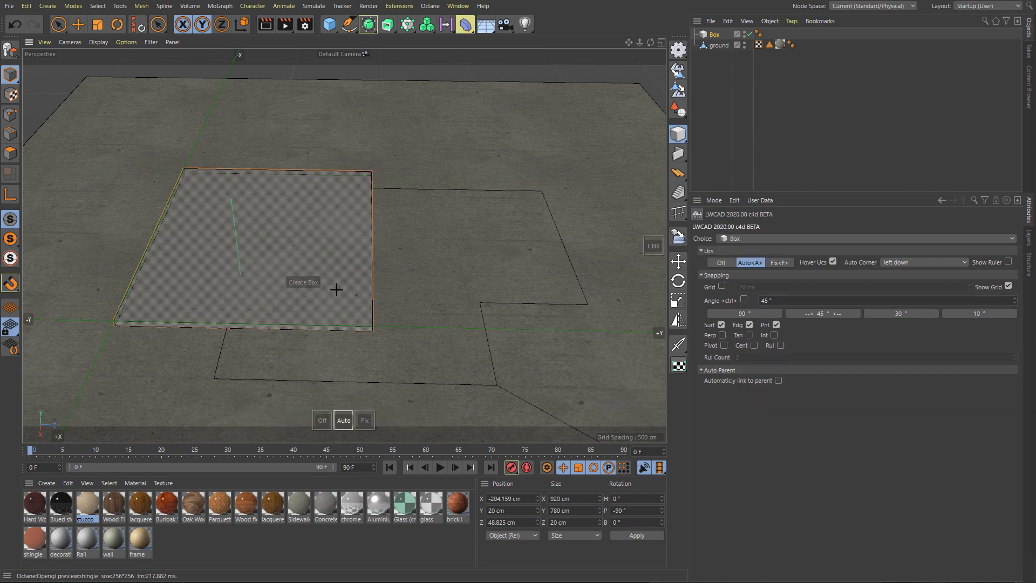
Draw a second box about 680 by 852 cm over the outline's right section, overlapping the first, and merge it with a Boolean Add.
left_click_drag(446, 218, 589, 300)
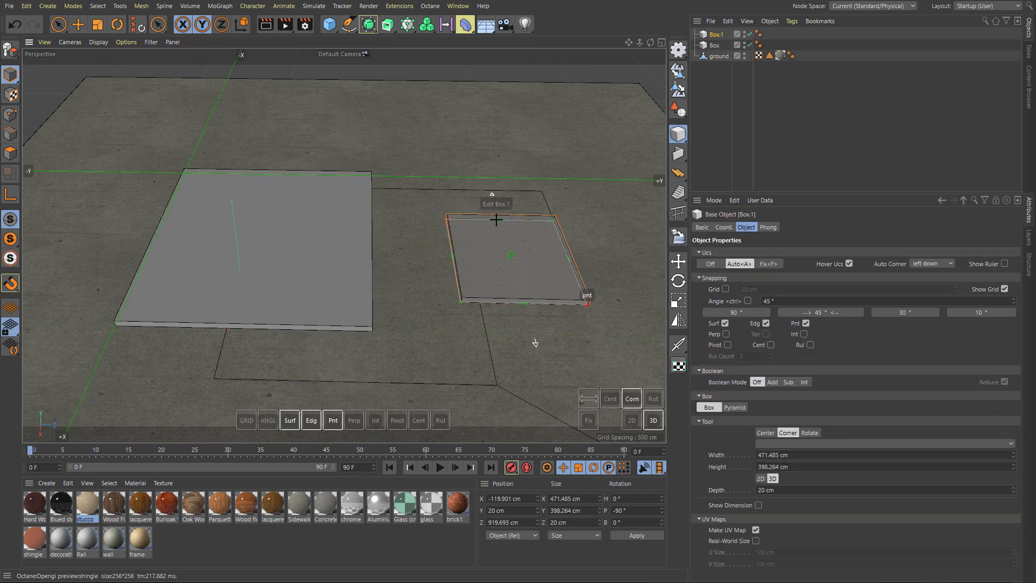
left_click_drag(493, 217, 494, 189)
left_click_drag(452, 235, 324, 241)
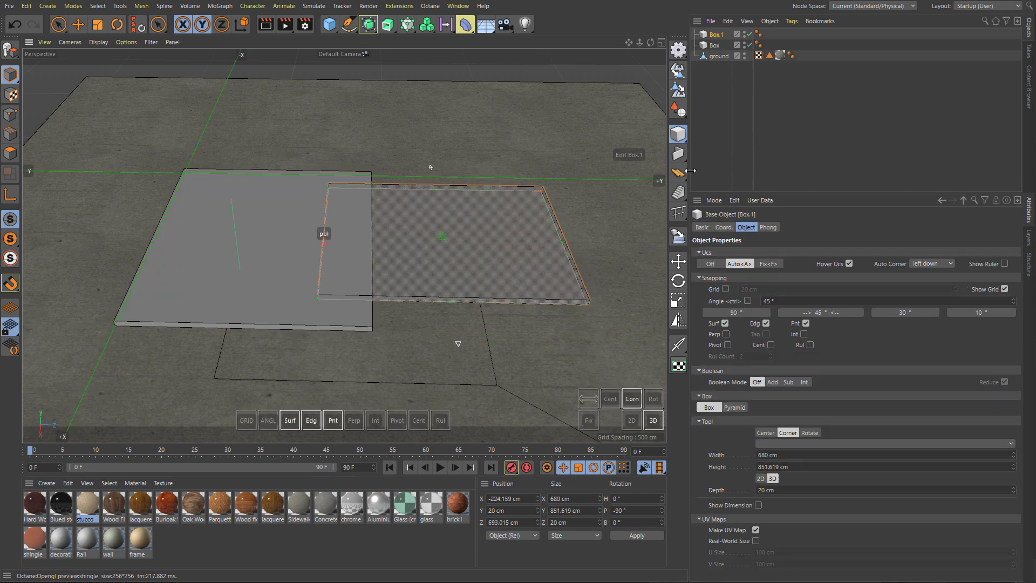
left_click(678, 109)
left_click(257, 238)
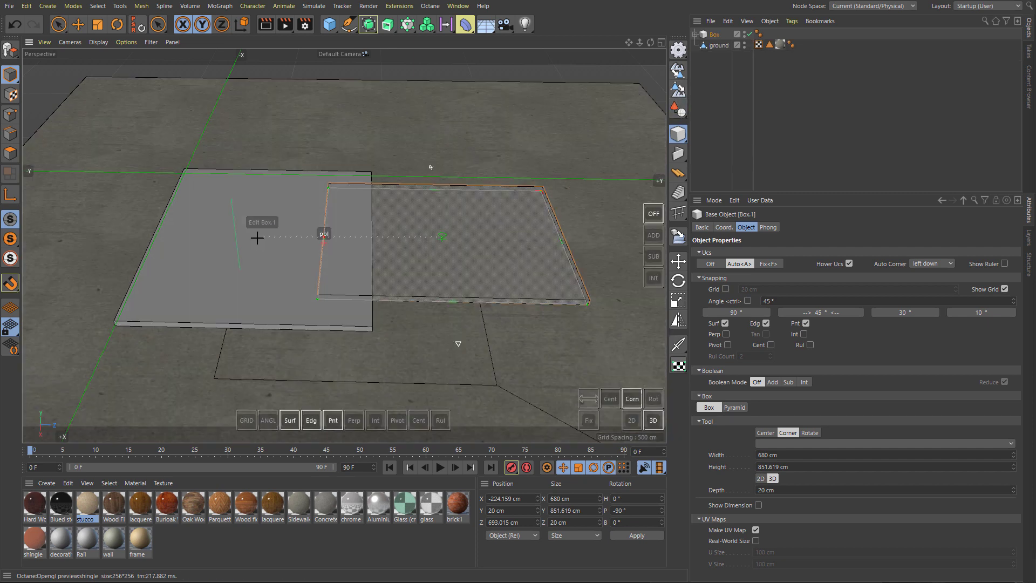
left_click(653, 235)
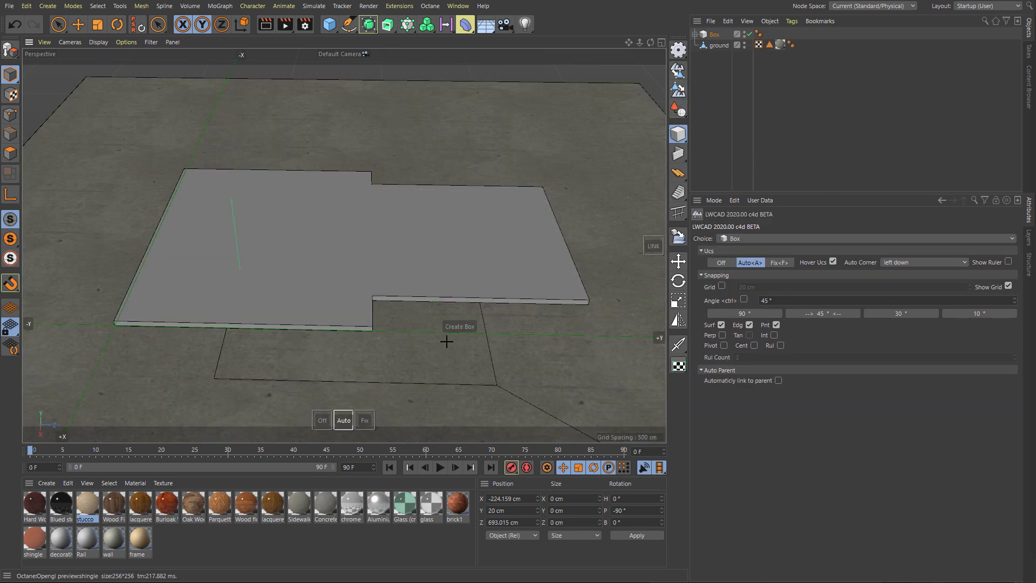
Add a third box about 508 by 780 cm over the outline's front section to the slab with Boolean Add, then convert the slab to polygons.
mouse_move(440, 340)
left_mouse_down()
mouse_move(497, 372)
mouse_move(497, 385)
left_mouse_up()
left_click_drag(439, 338, 297, 266)
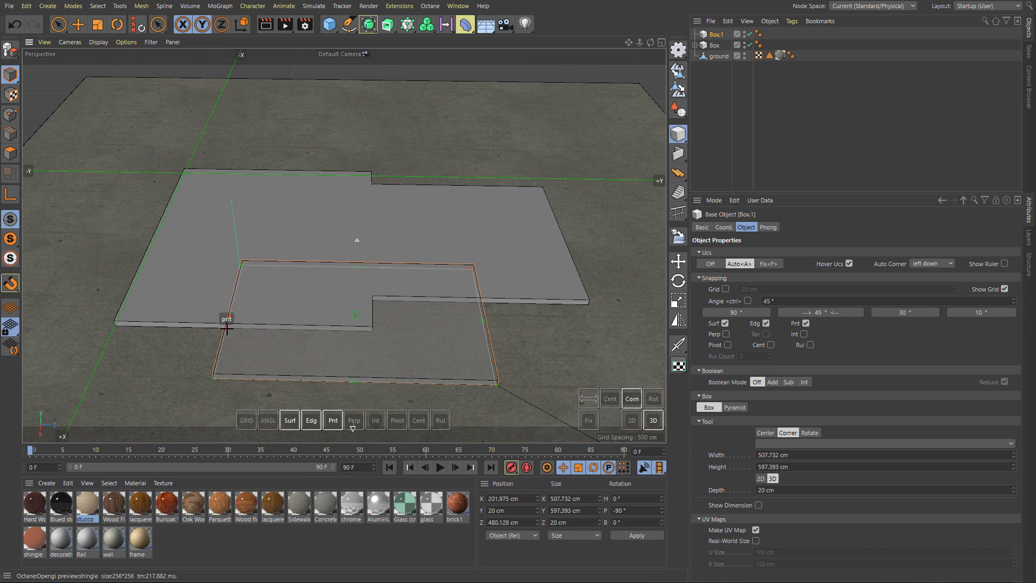
left_click(227, 326)
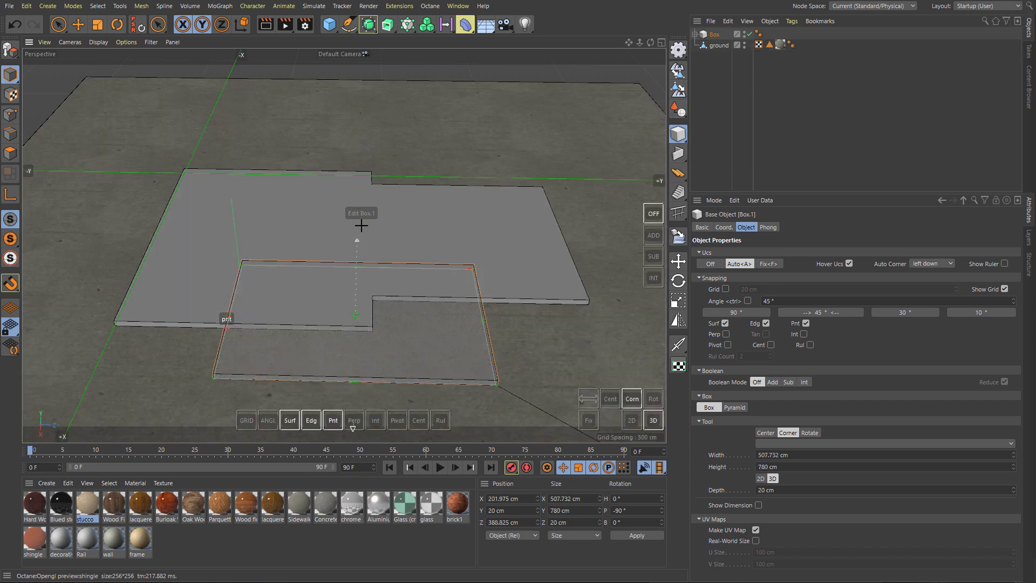
left_click(653, 235)
right_click(605, 239)
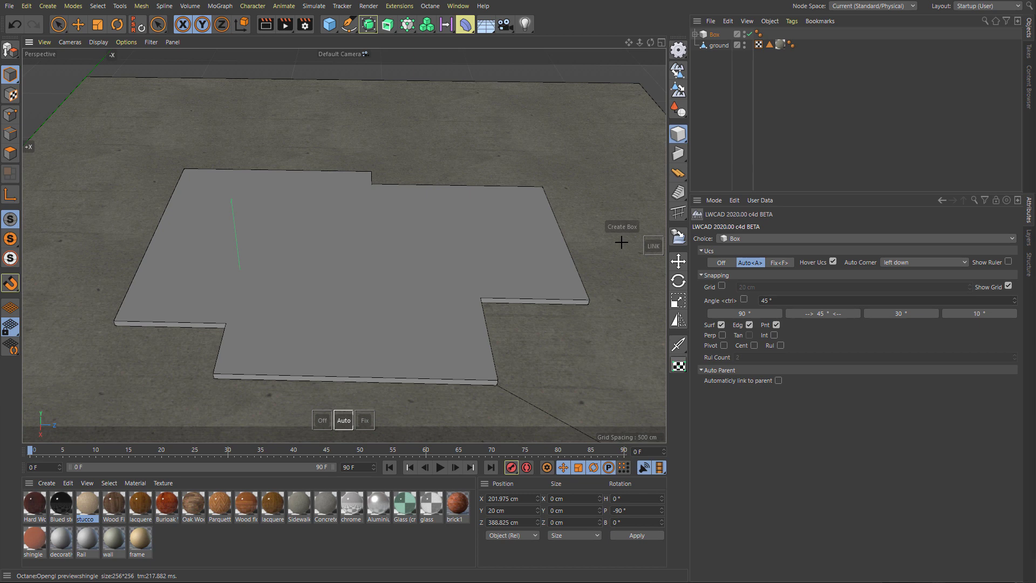
left_click(705, 35)
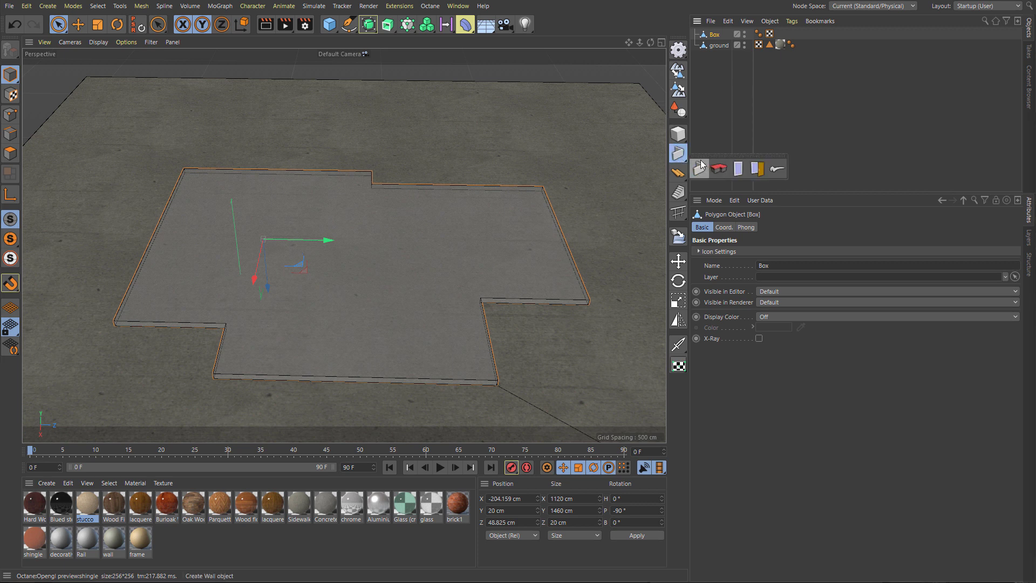
Draw a closed wall 20 cm wide and 250 cm high along the slab's whole perimeter, snapping to its corners.
left_click(698, 169)
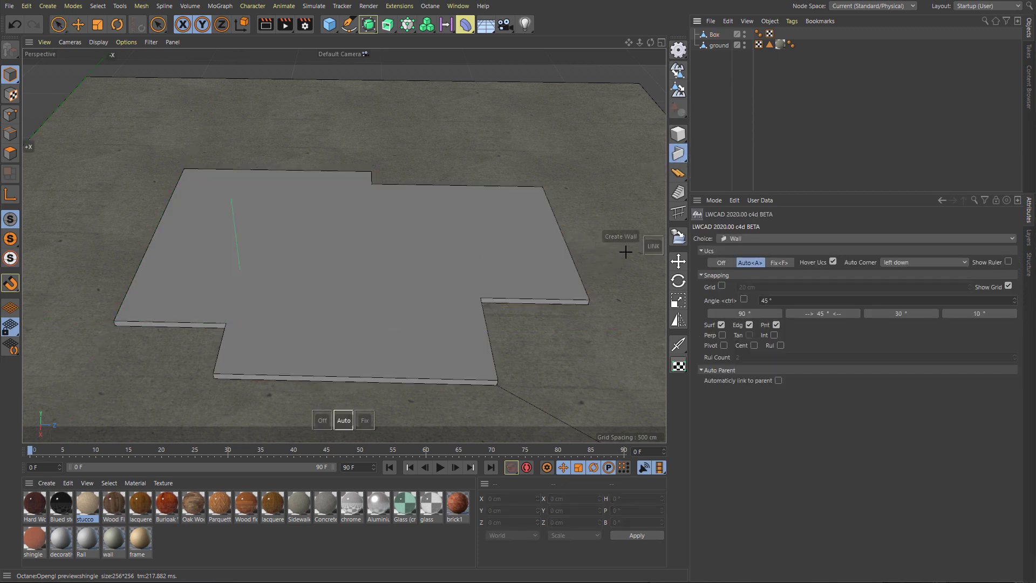
left_click(250, 317)
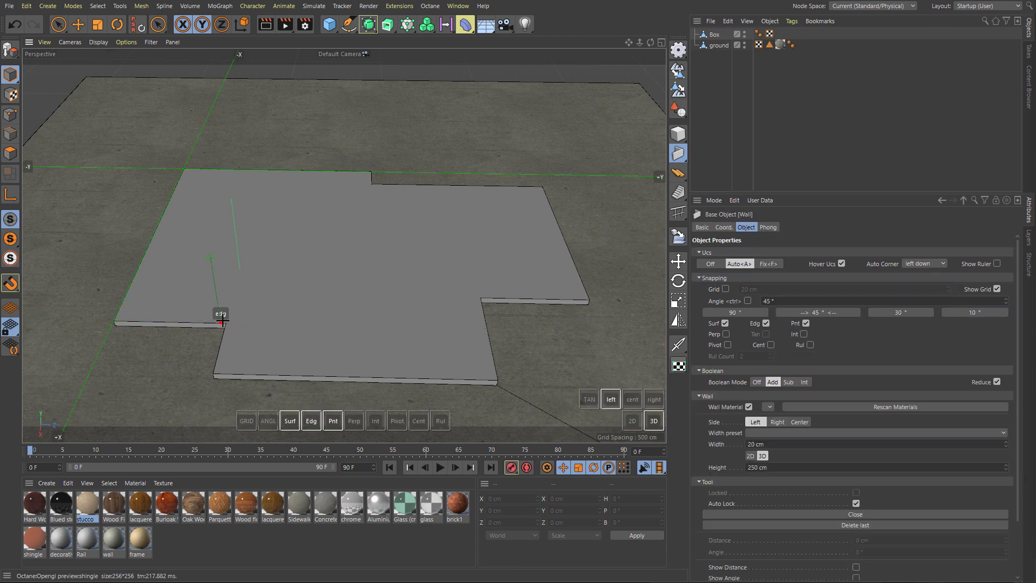
left_click(224, 321)
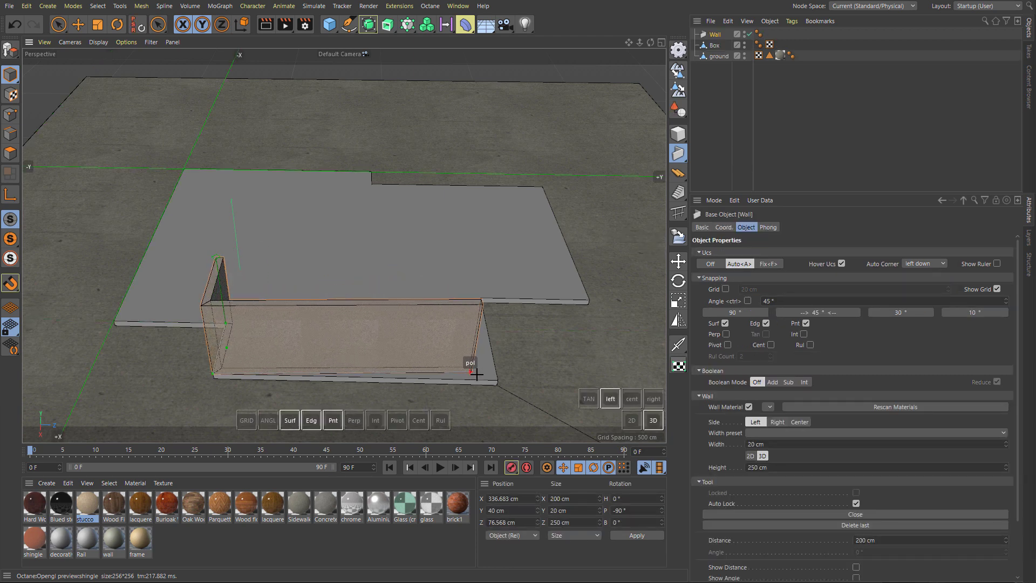
left_click(495, 376)
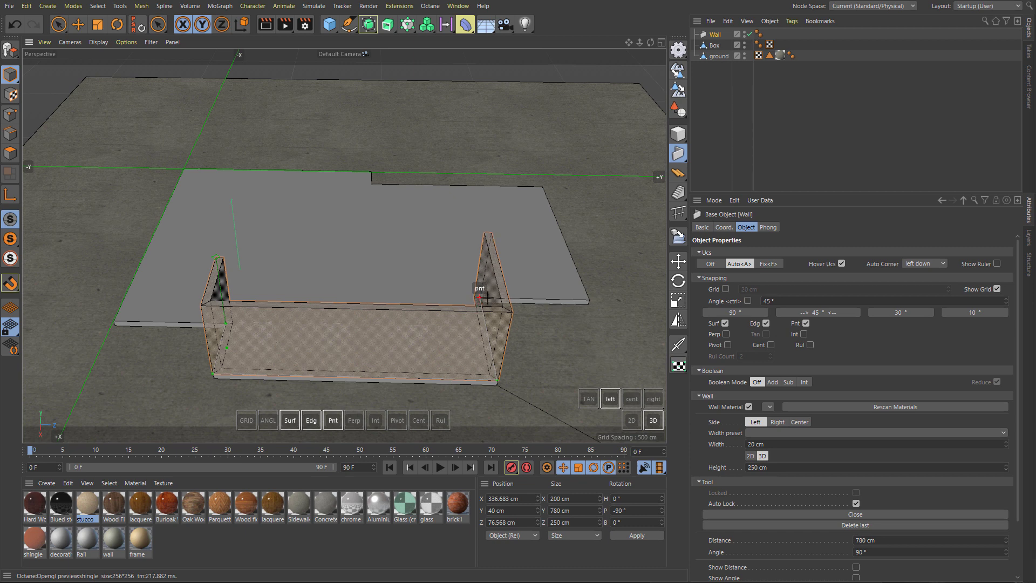
left_click(505, 286)
left_click(587, 298)
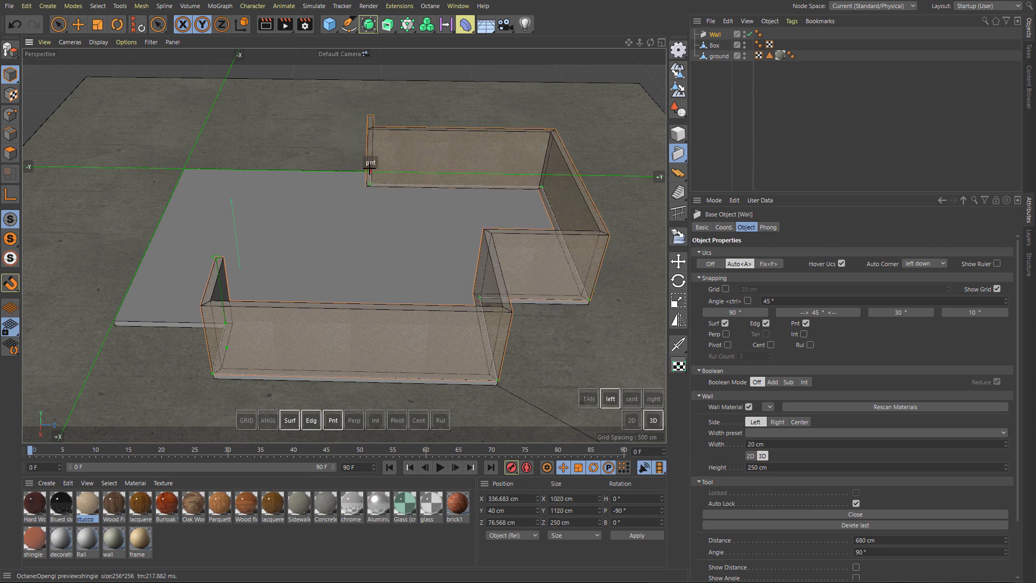
left_click(184, 169)
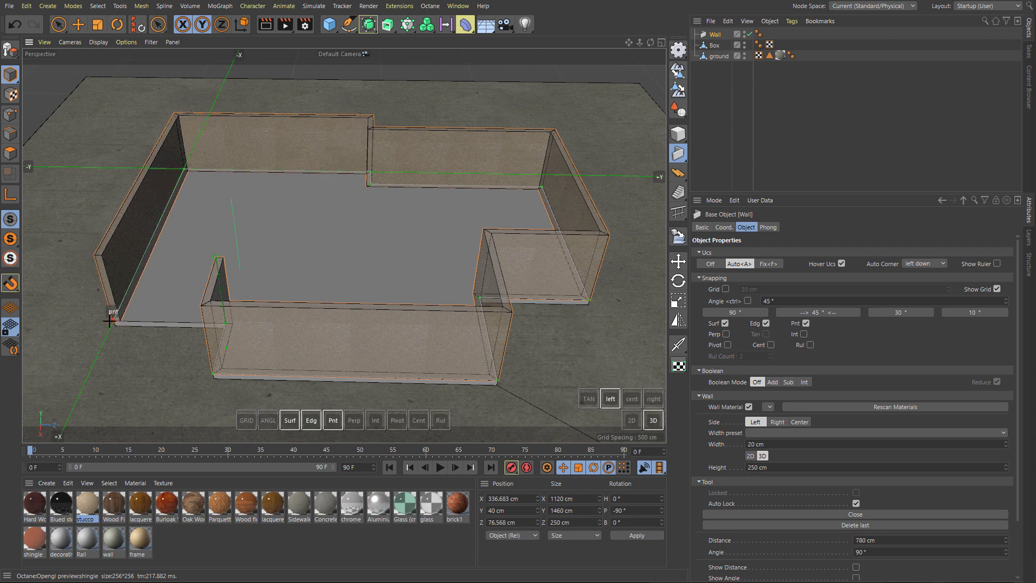
left_click(115, 323)
left_click(224, 324)
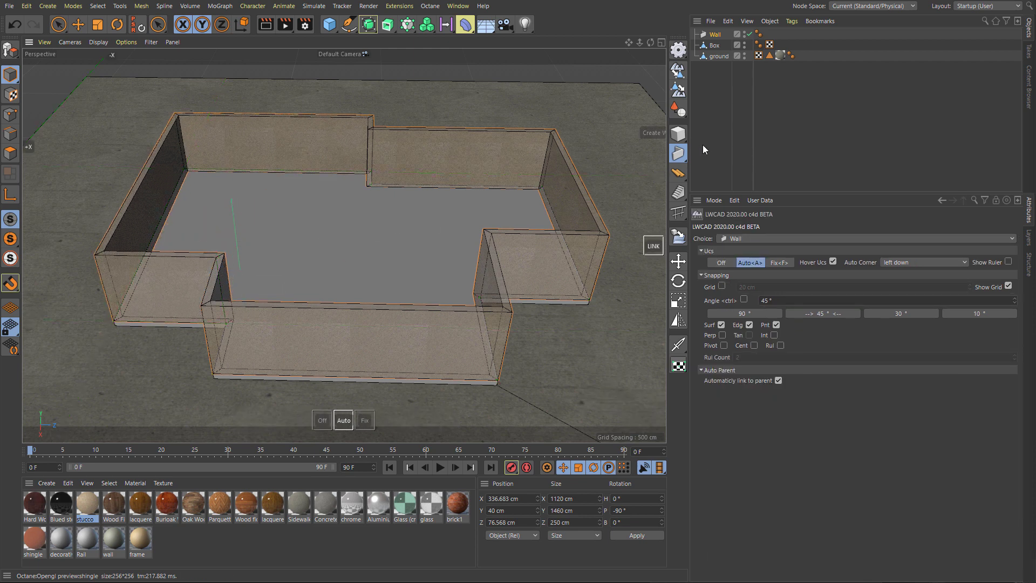
Generate a ceiling slab on top of the ground-storey wall with the Floor tool and set its offset to 0 cm.
left_click(679, 155)
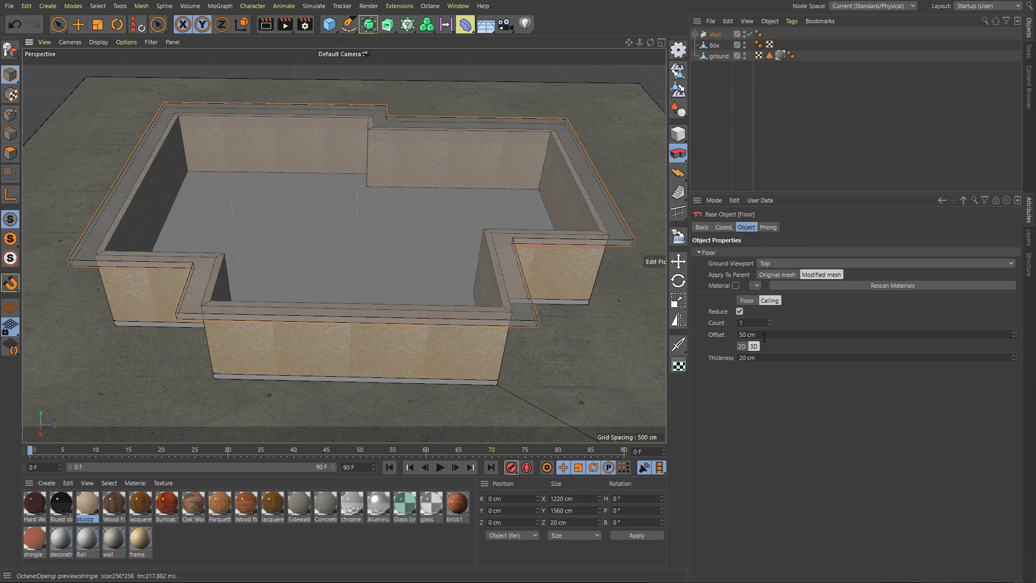
left_click_drag(764, 337, 587, 308)
type("0")
key("Return")
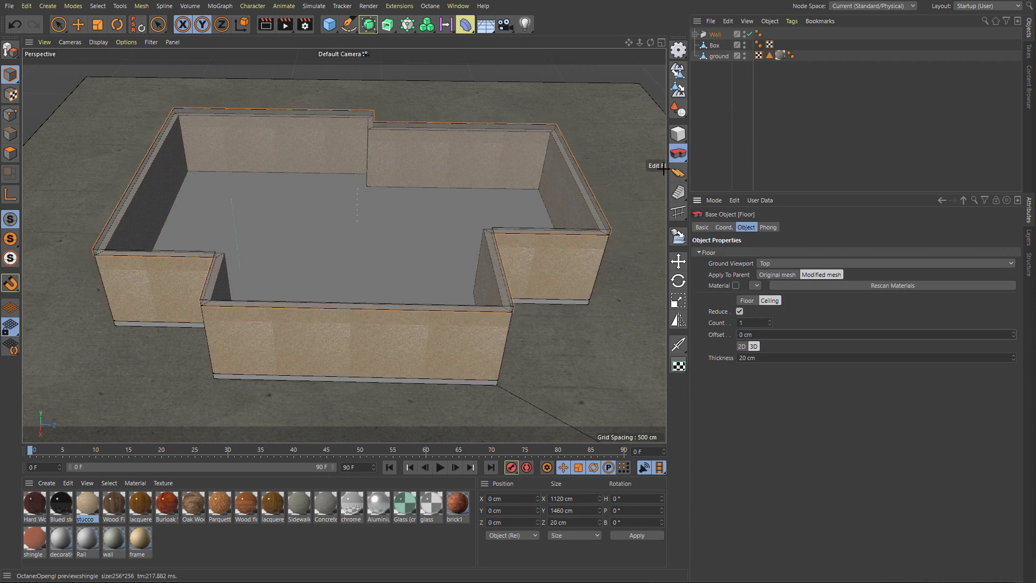
Draw an upper-storey wall on the ceiling slab, from the right section's front corner along the right, back and left edges.
left_click(681, 156)
left_click(701, 169)
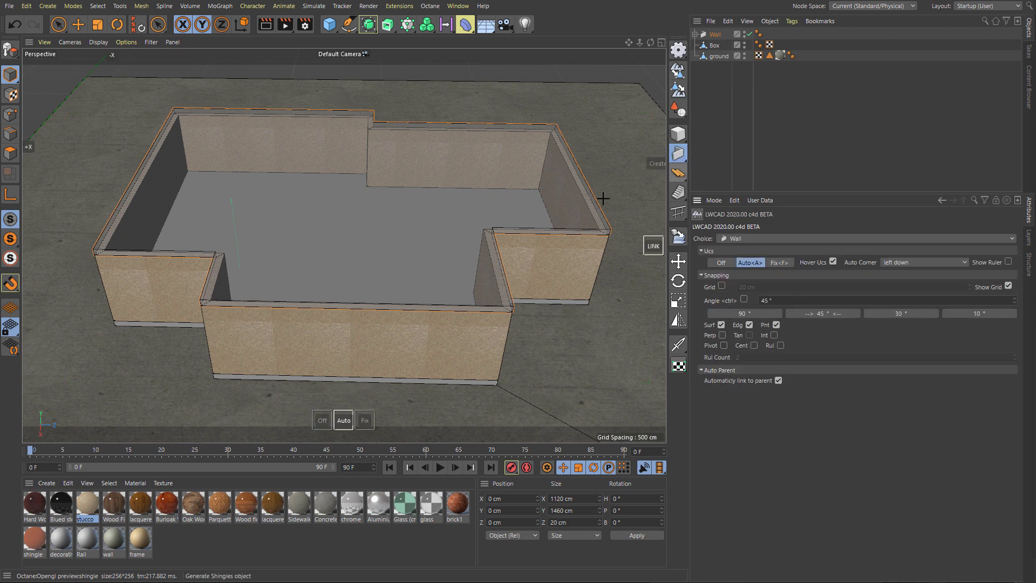
left_click(608, 230)
left_click(555, 125)
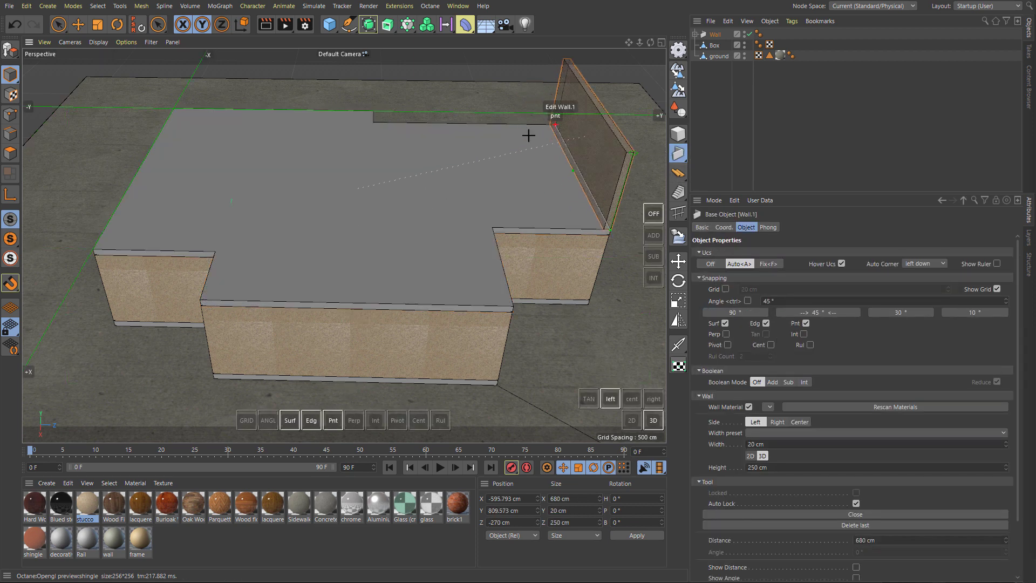
left_click(371, 124)
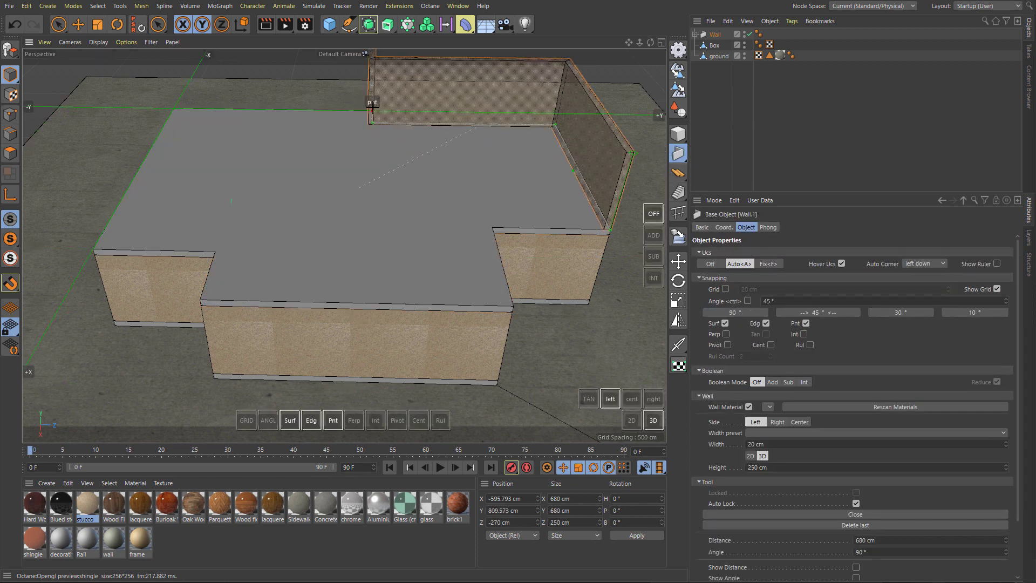
left_click(174, 111)
left_click(91, 247)
Close the upper-storey wall along the front, setting it back behind the front section and adjusting the inner corner to straighten it.
left_click_drag(215, 276, 200, 300)
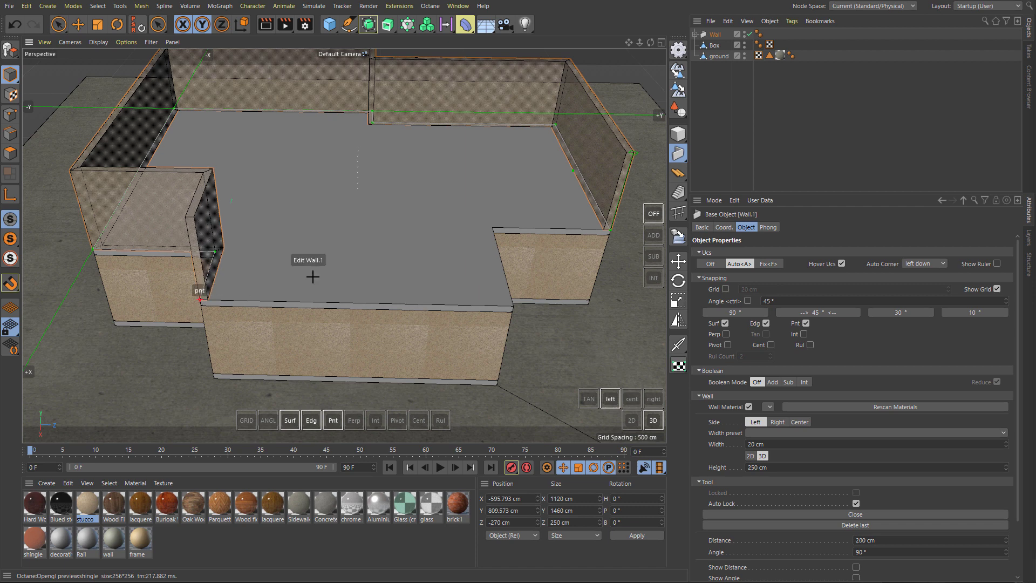
left_click(200, 299)
left_click(253, 208)
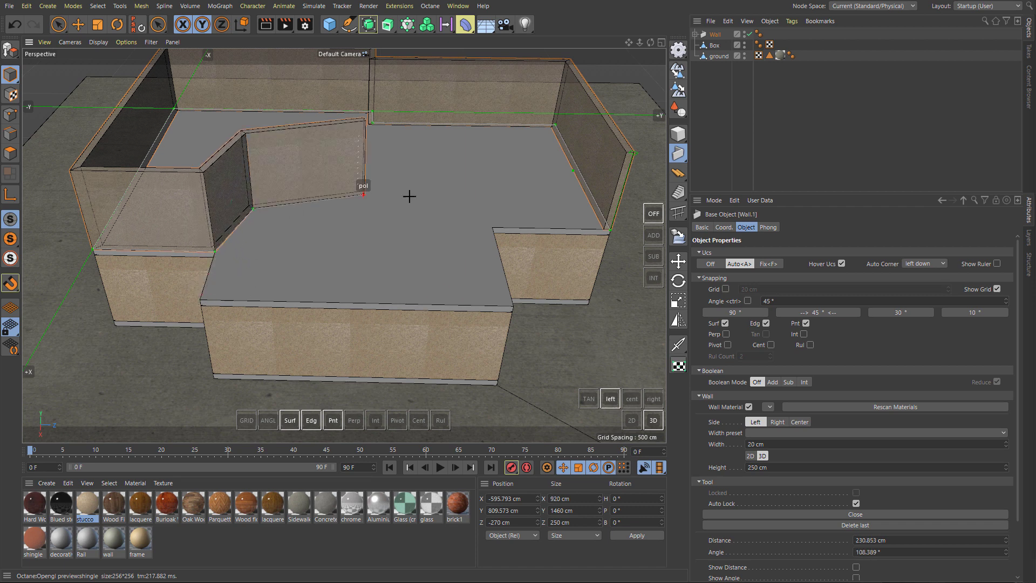
left_click(492, 228)
left_click(600, 234)
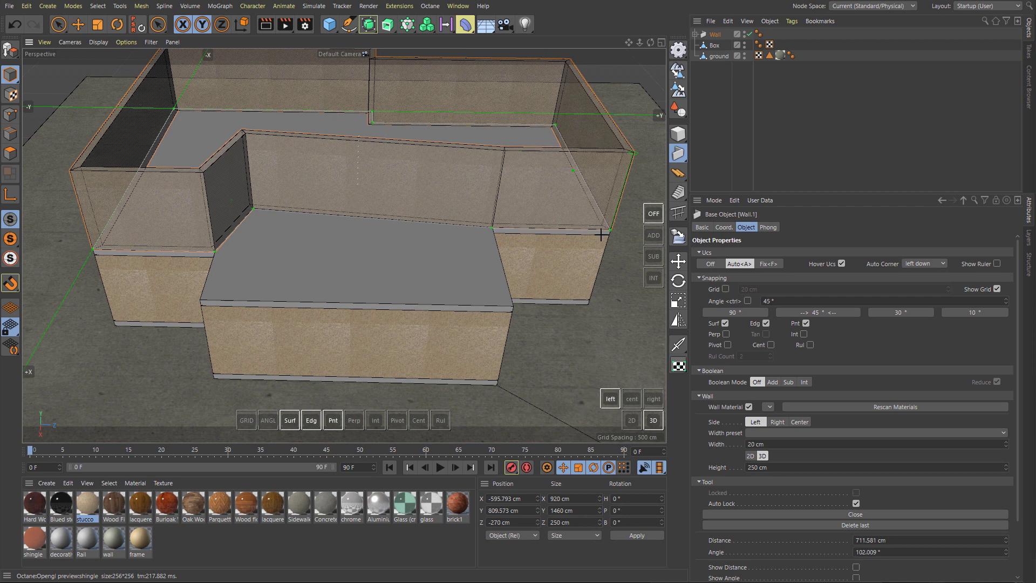
left_click_drag(252, 209, 223, 221)
key("Escape")
Generate a ceiling slab on the upper-storey wall with the Floor tool and set its offset to 50 cm.
left_click_drag(679, 154, 716, 170)
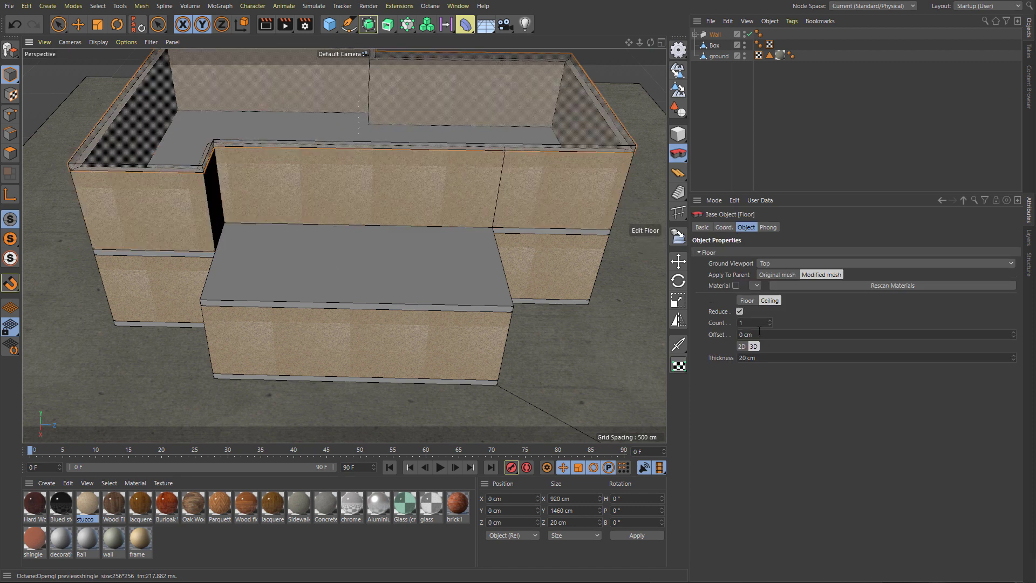
left_click_drag(745, 338, 660, 336)
type("50")
key("Return")
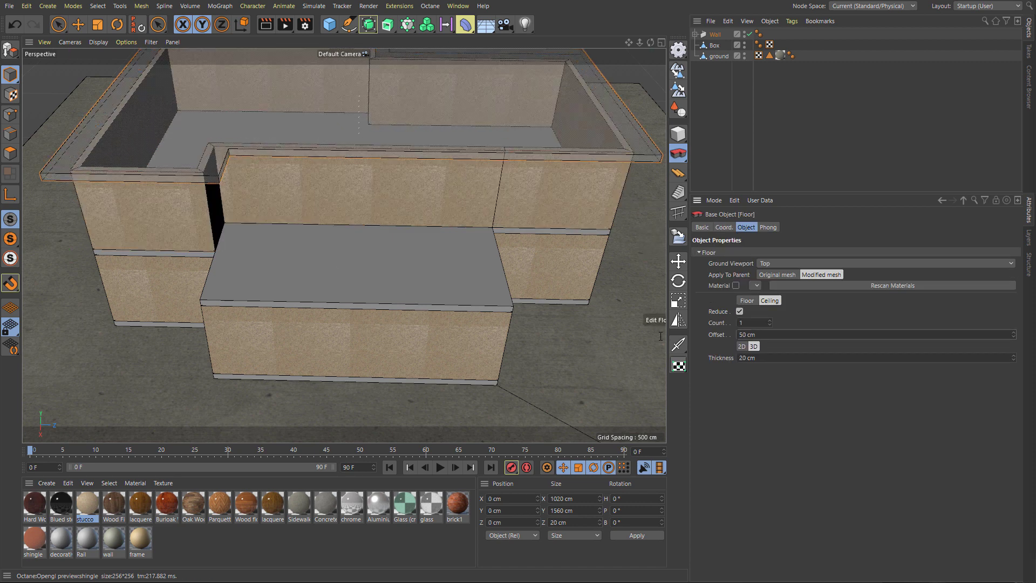
Generate an Auto Roof linked to the upper ceiling slab.
scroll(351, 186, "down", 3)
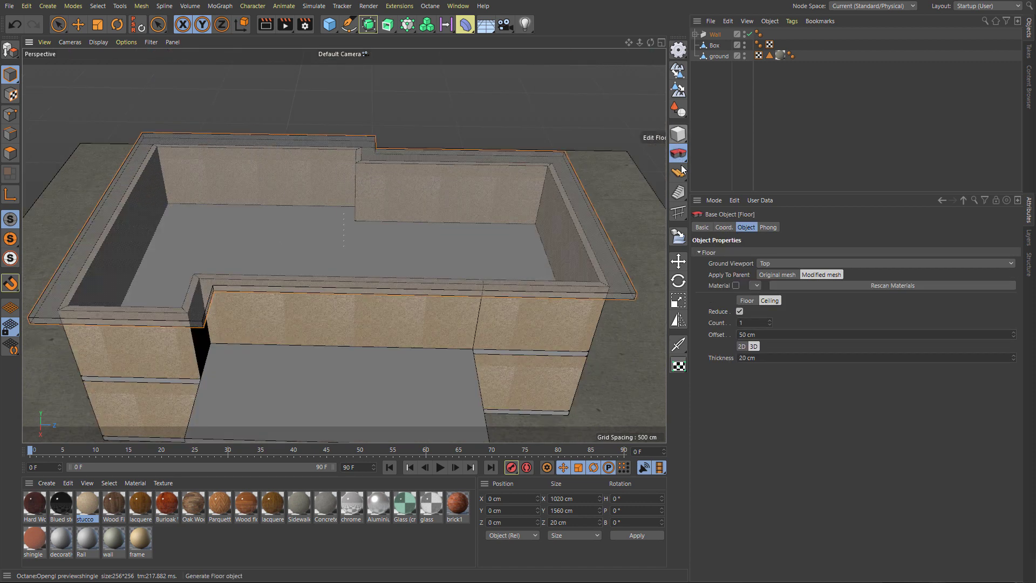
left_click_drag(678, 173, 756, 190)
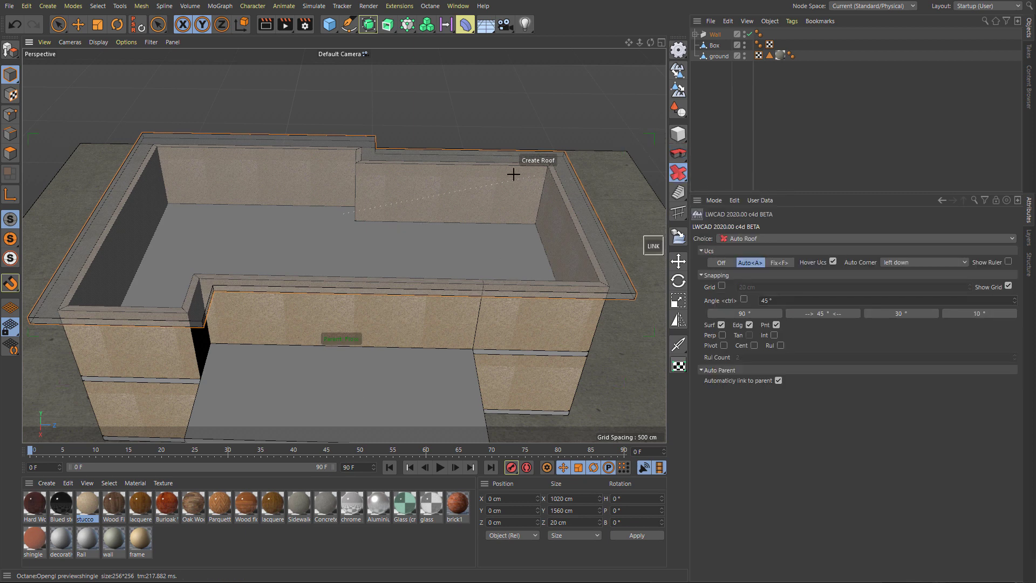
left_click(468, 228)
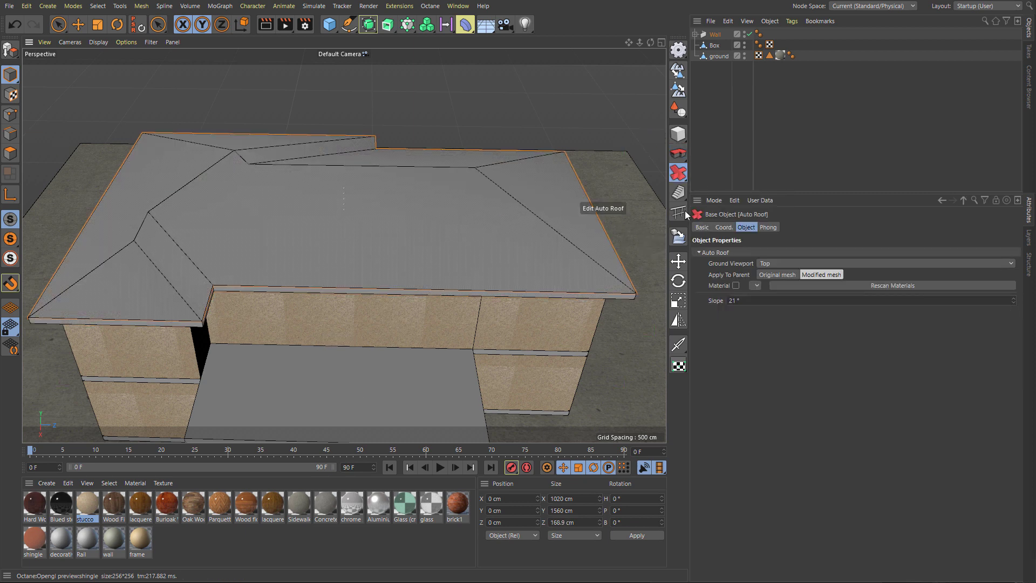
Cover the Auto Roof's slopes with a linked Shingles object.
left_click_drag(675, 172, 740, 186)
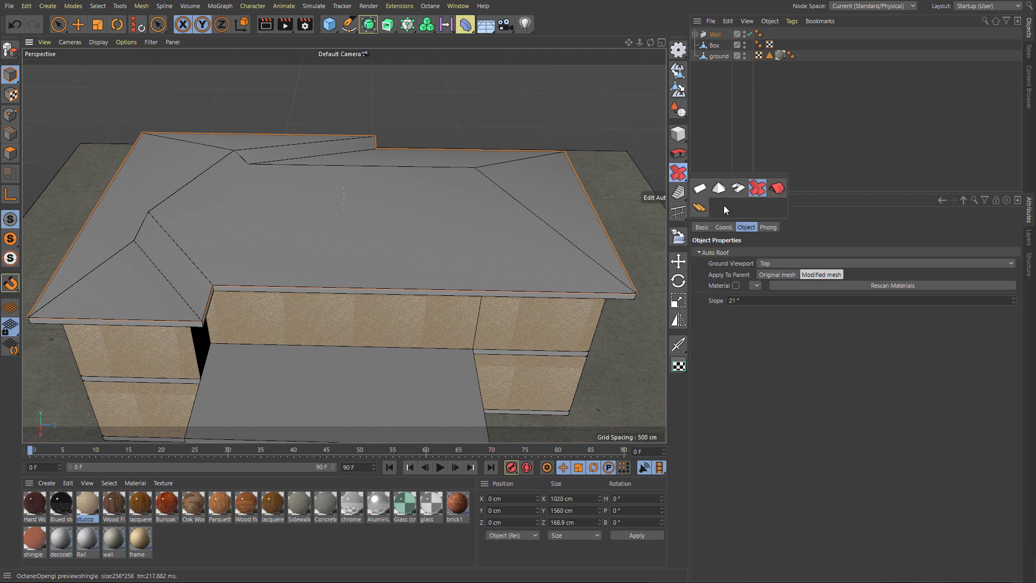
left_click(699, 207)
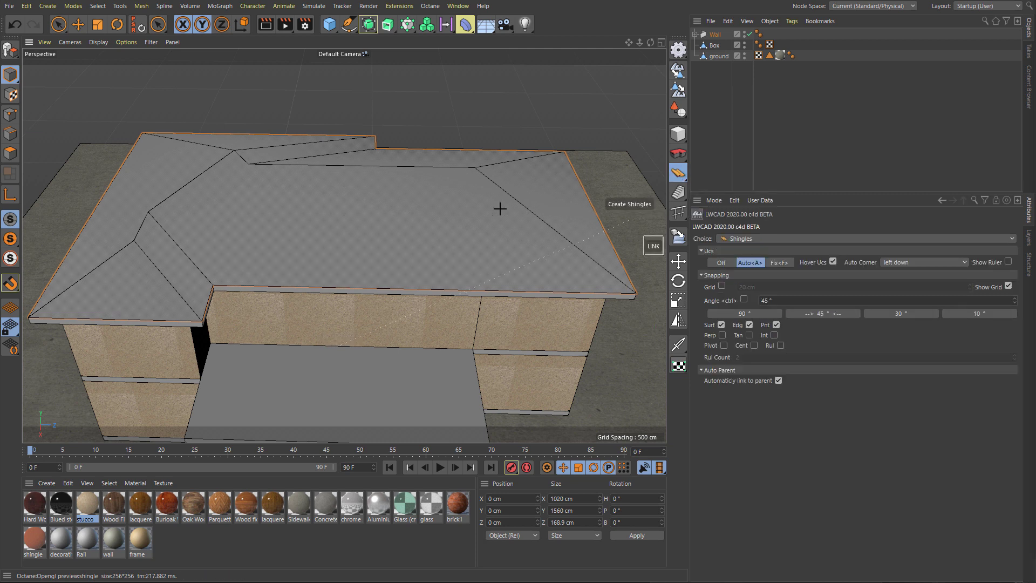
left_click(400, 208)
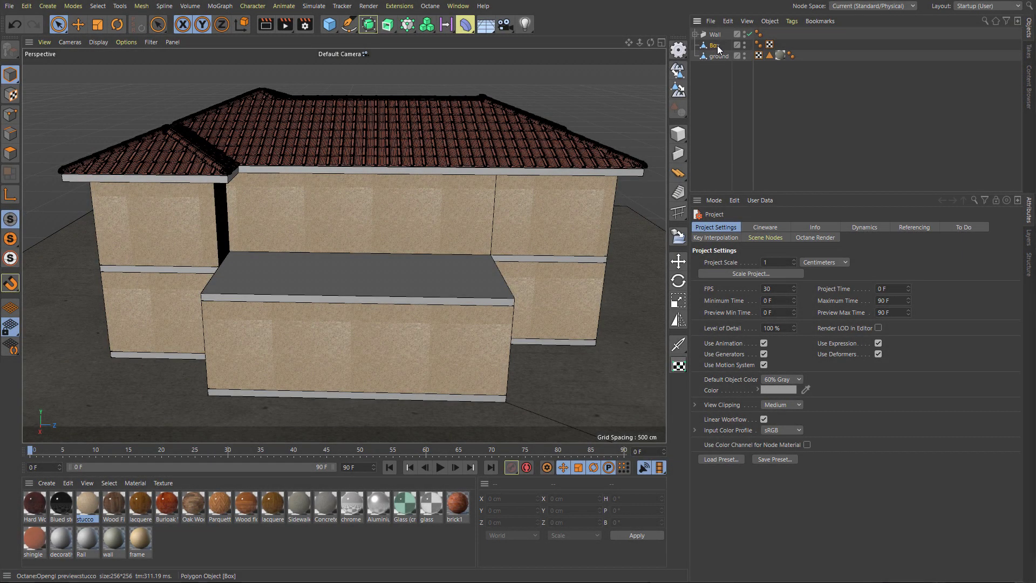
Rename the foundation slab object from Box to base and make it a child of the ground object.
left_click(714, 46)
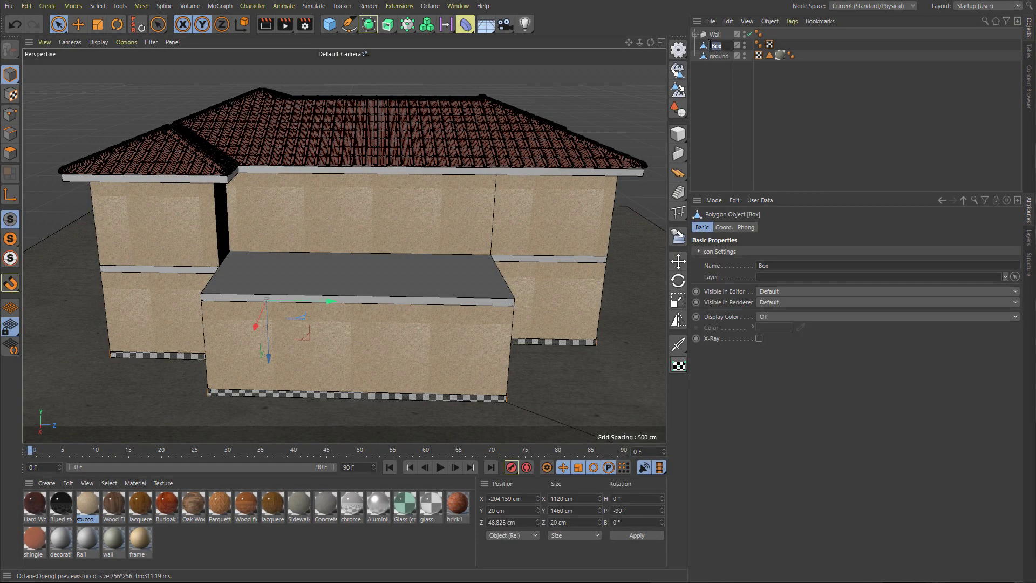
type("base")
key("Return")
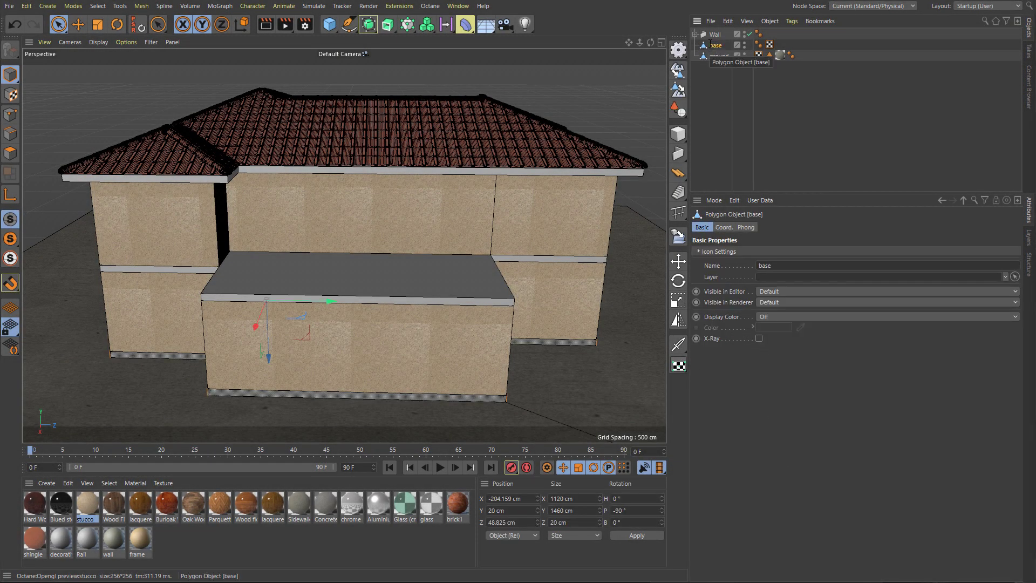
left_click_drag(720, 60, 721, 59)
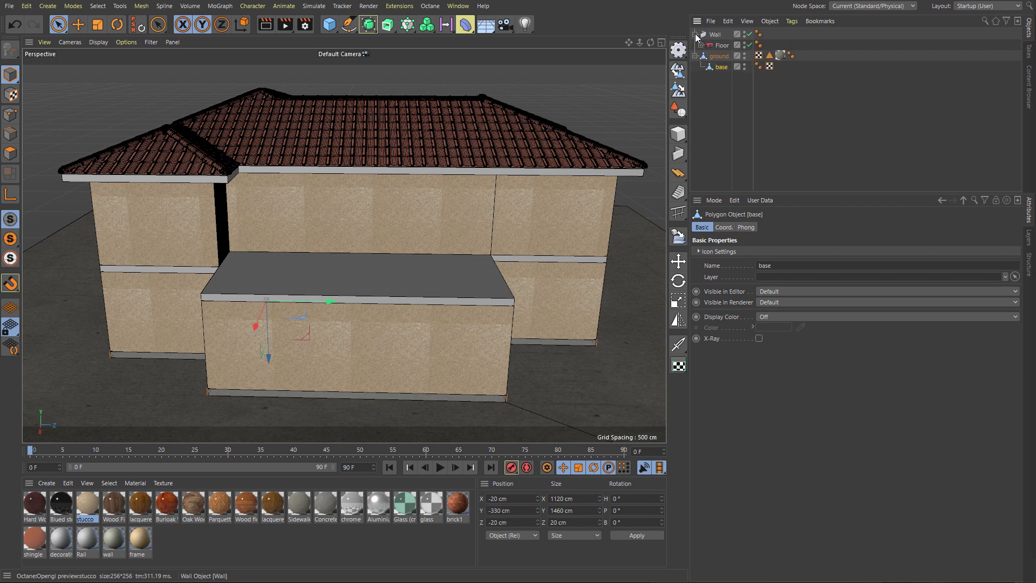
Convert the modern.psr shingles, the Auto Roof and the upper Floor slab from LWCAD objects to editable polygon objects.
left_click(696, 35)
left_click(707, 56)
left_click(712, 67)
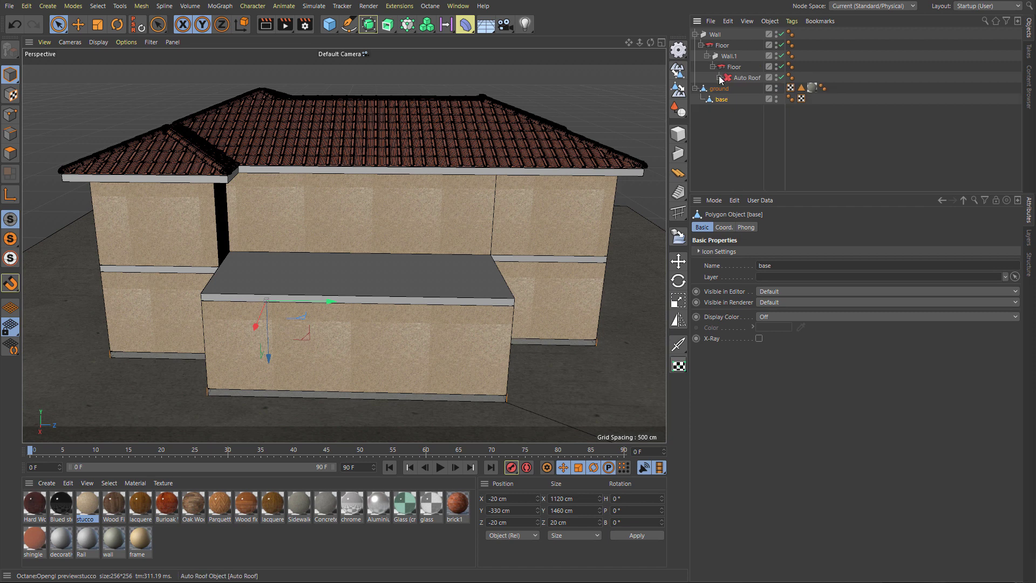
left_click(719, 78)
left_click(726, 89)
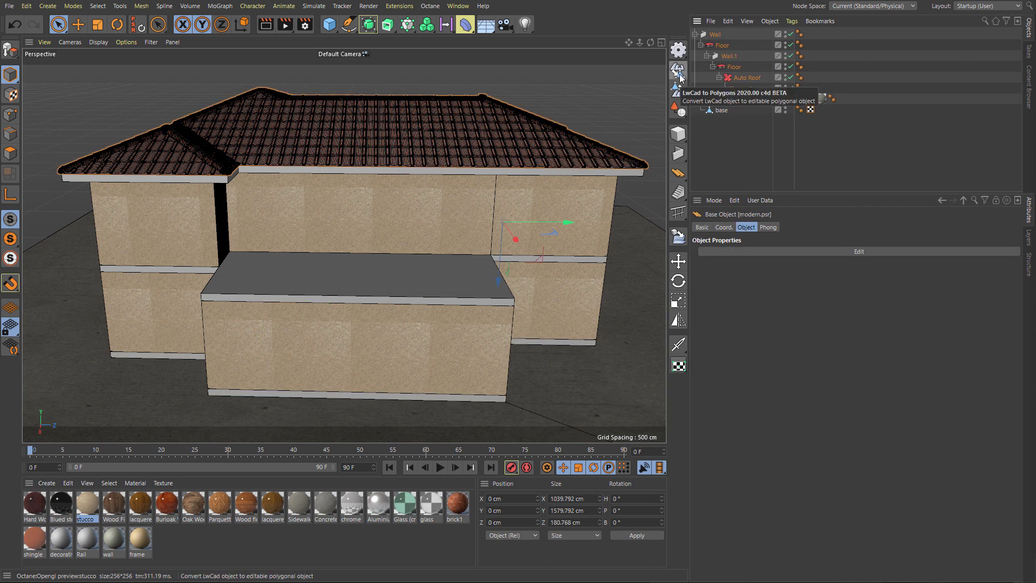
left_click(679, 73)
left_click(748, 79)
left_click(677, 75)
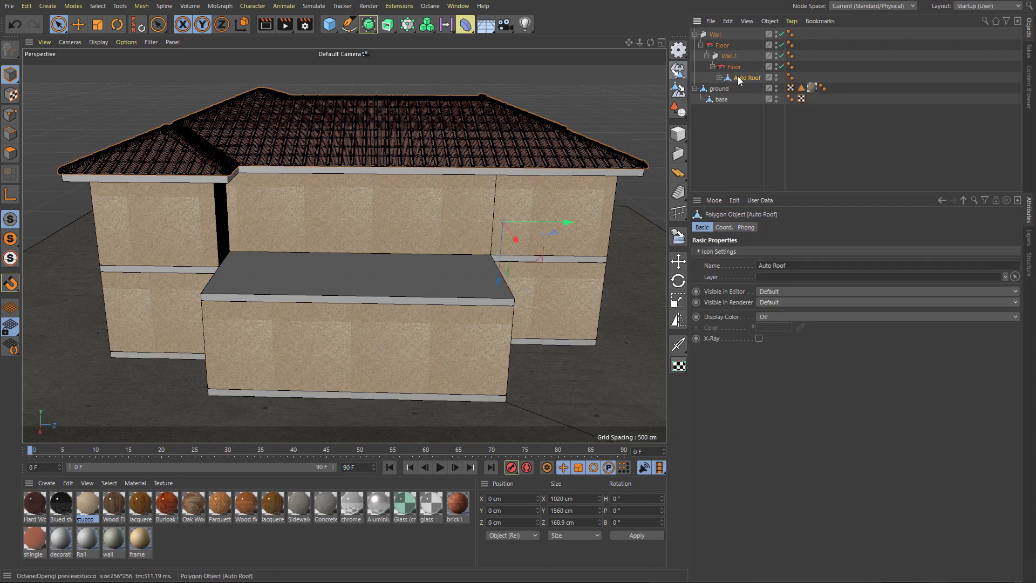
left_click(734, 70)
left_click(678, 72)
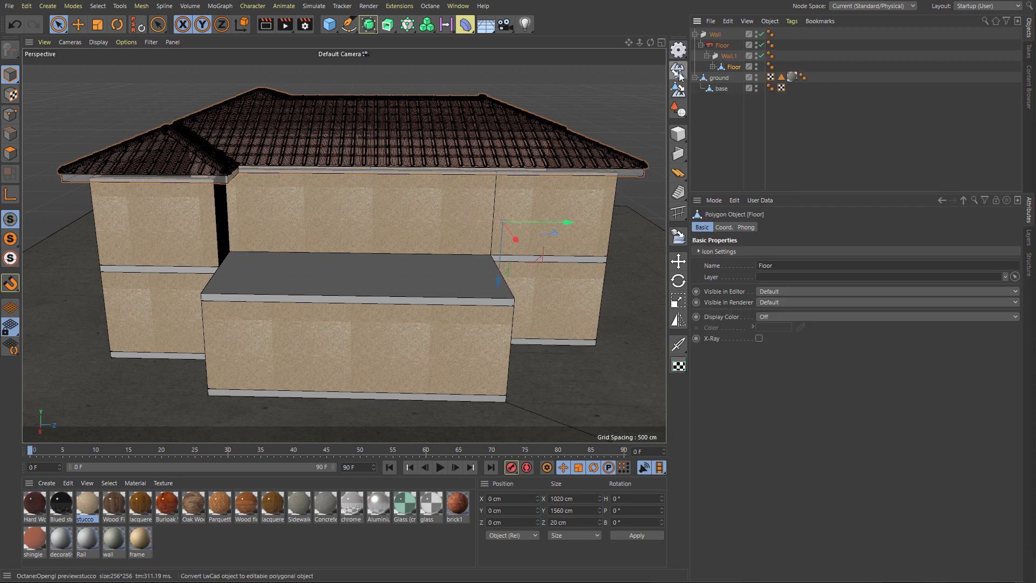
Convert Wall.1 to a plain LWCAD object and the Floor slab between the storeys to an editable polygon object.
left_click(725, 56)
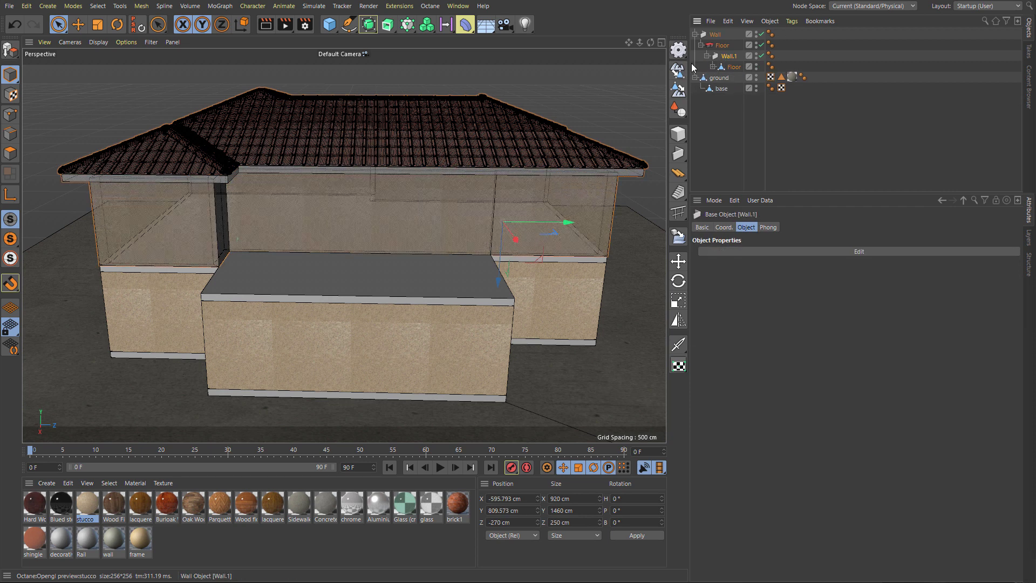
left_click(679, 88)
left_click(718, 47)
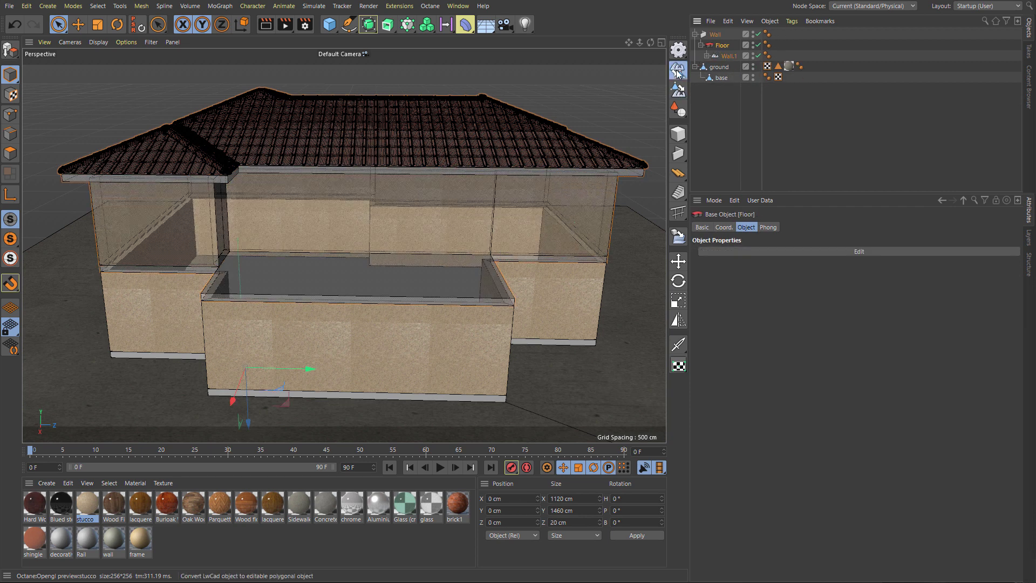
left_click(678, 71)
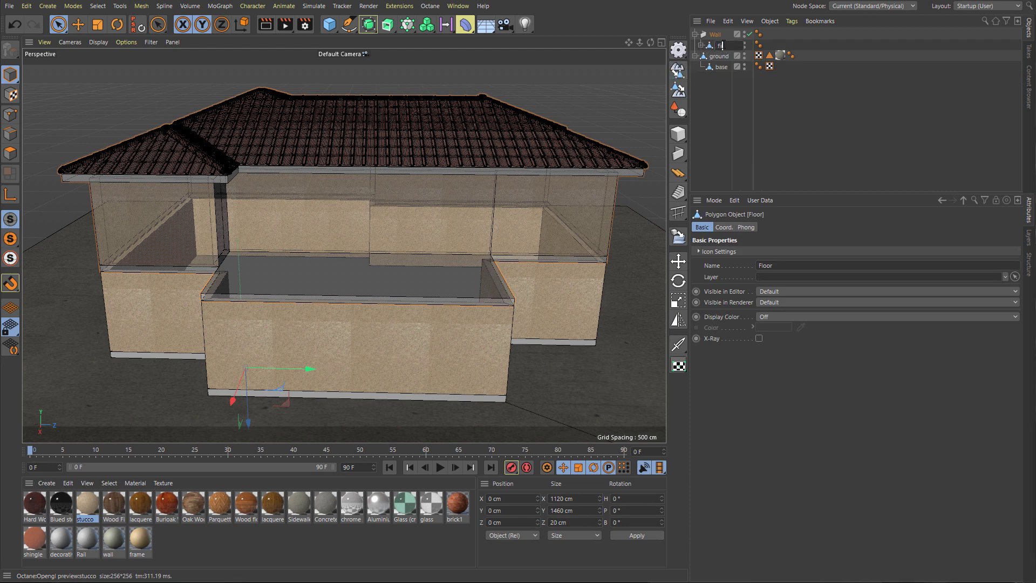
Rename the converted Floor slab as first, then parent it to ground and the lower Wall to base.
left_click(724, 45)
type("first")
key("Return")
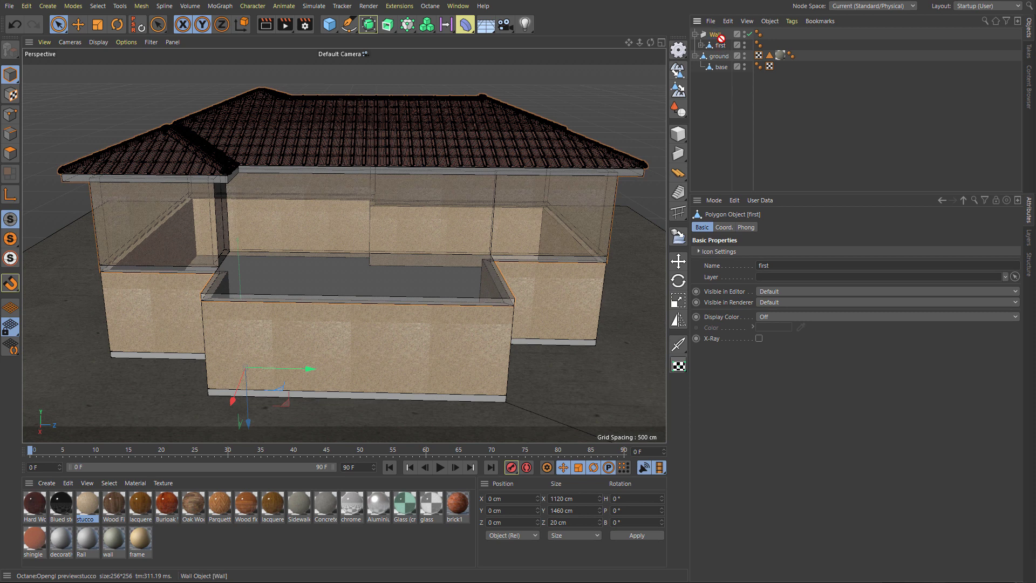
mouse_move(724, 44)
left_mouse_down()
mouse_move(723, 69)
mouse_move(725, 39)
left_mouse_up()
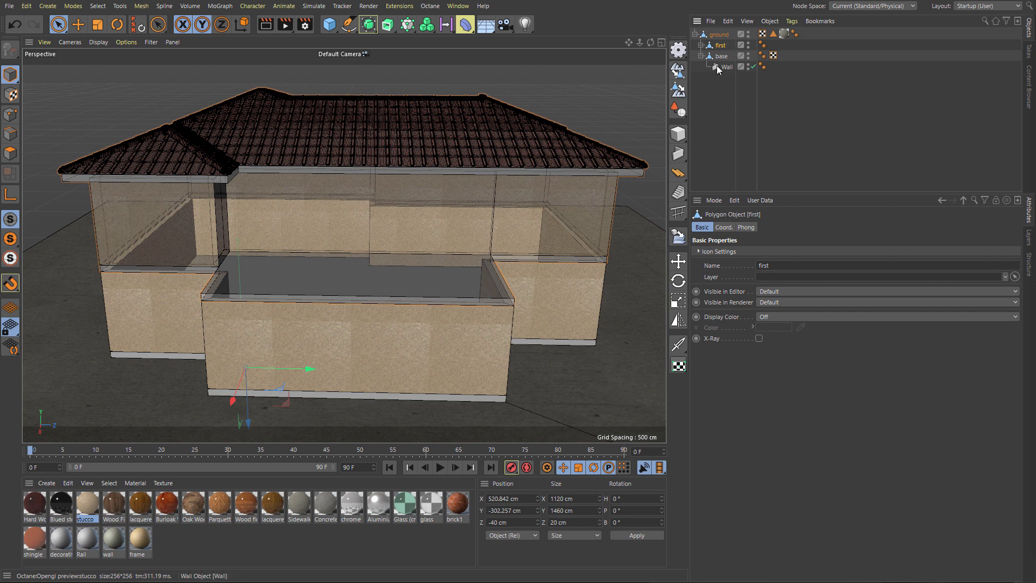
Convert the ground-storey Wall under base to a plain LWCAD object and unfold the first object's hierarchy.
left_click(721, 66)
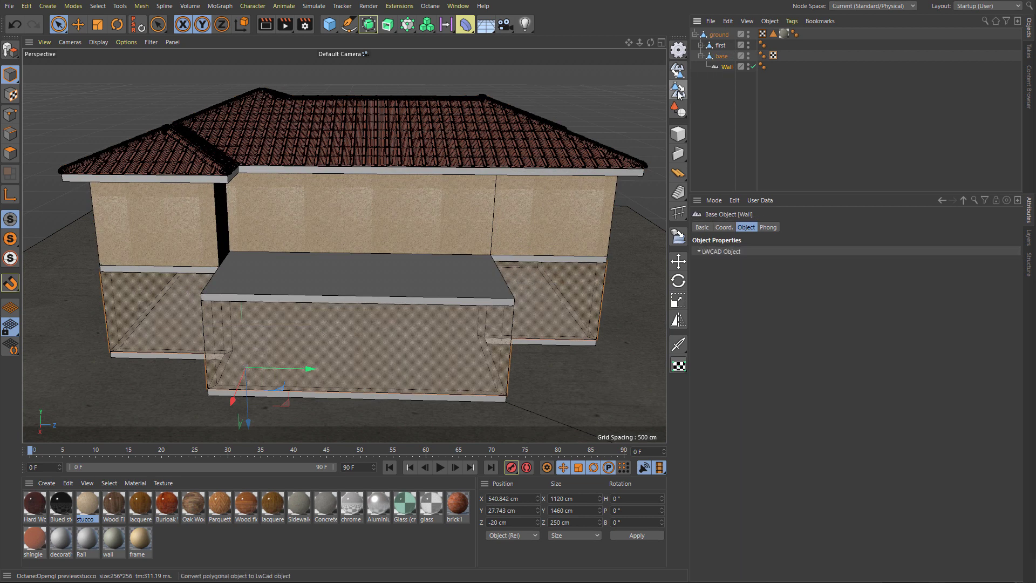
left_click(701, 45)
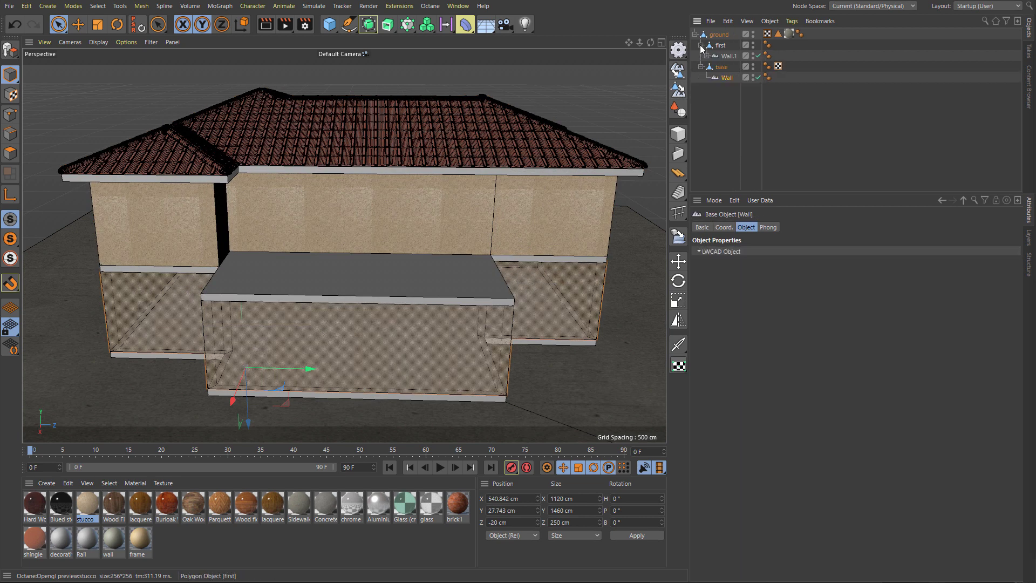
left_click(726, 57)
left_click(723, 77)
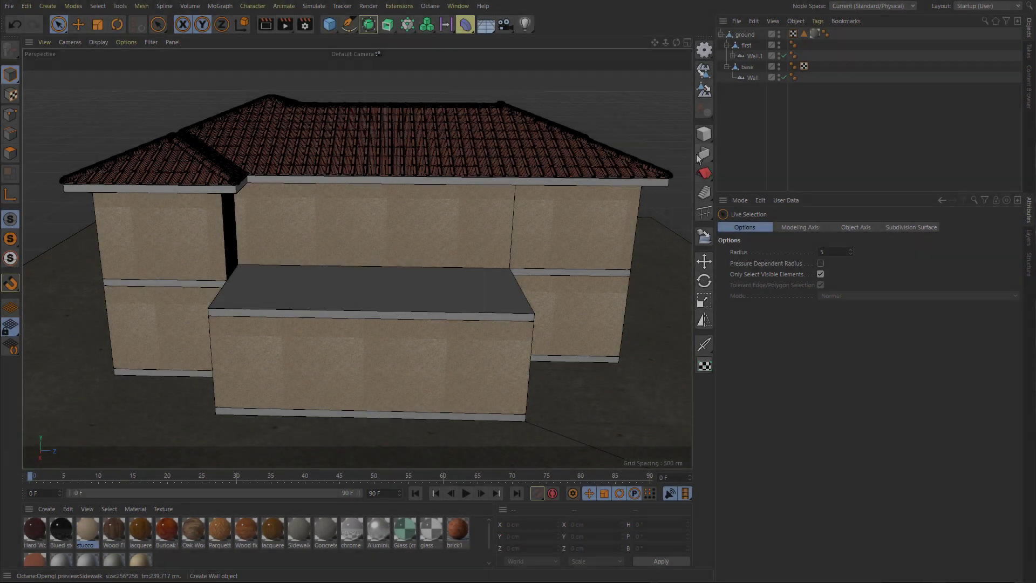
Create a 260 by 220 cm window at the left end of the extension's front wall, with its lower edge near the wall base.
left_click(700, 156)
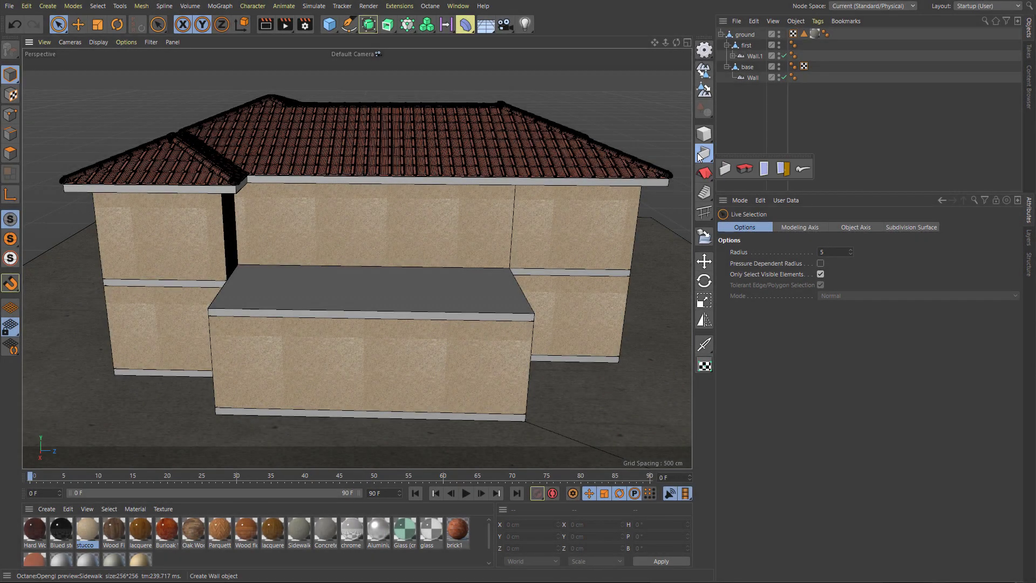
left_click(765, 169)
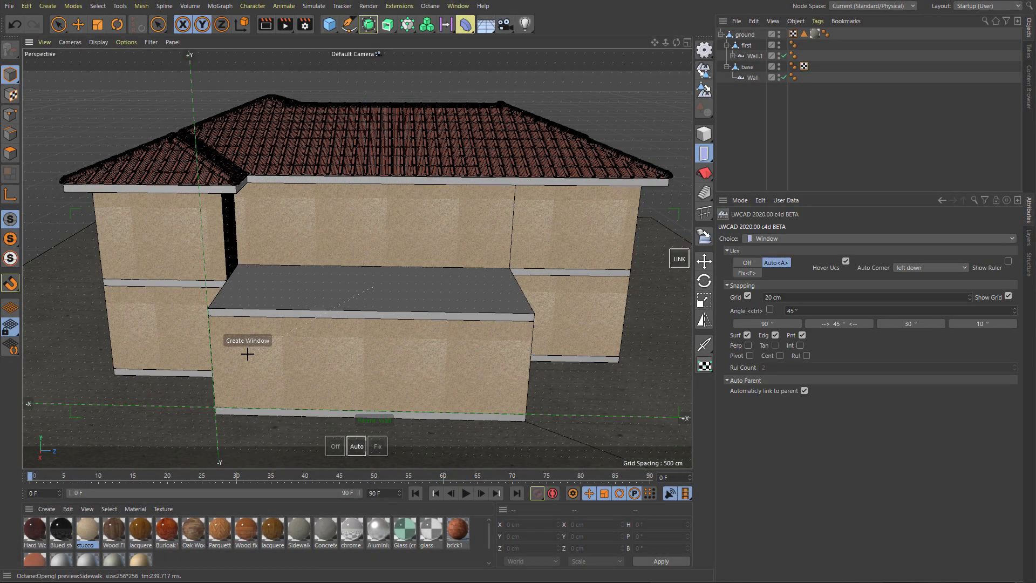
left_click_drag(243, 335, 301, 395)
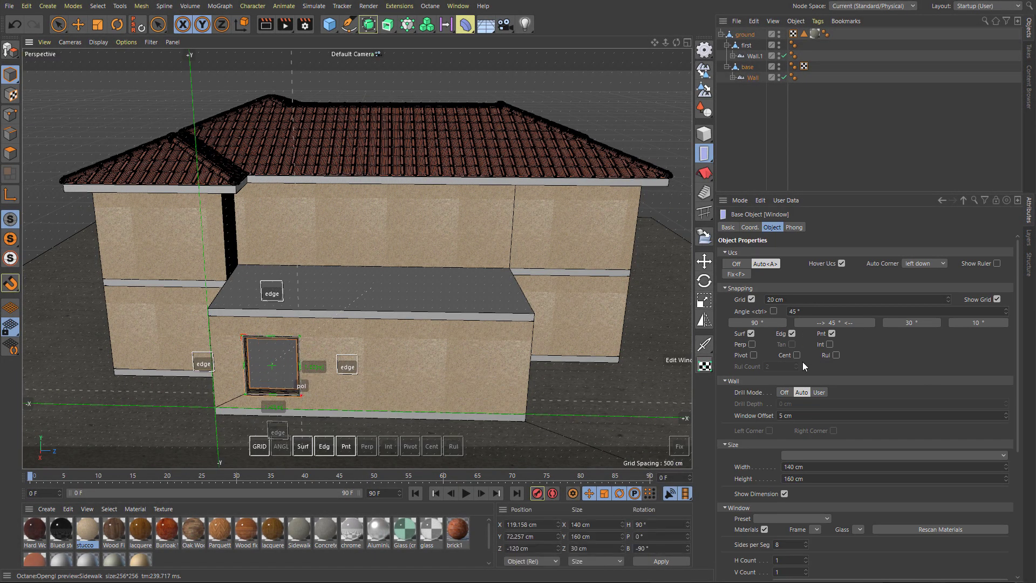
left_click(725, 288)
left_click(725, 299)
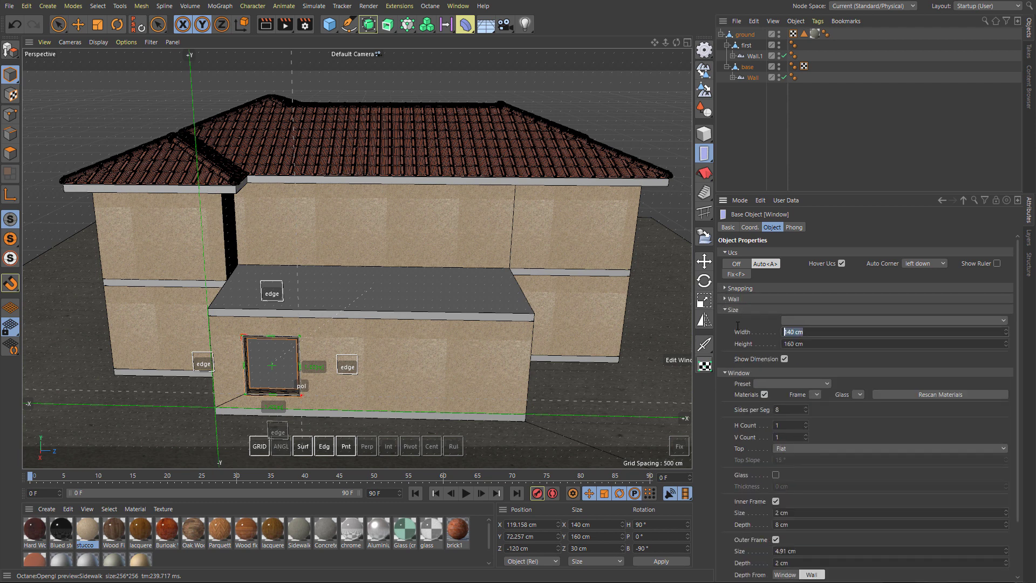
key("Tab")
key("Return")
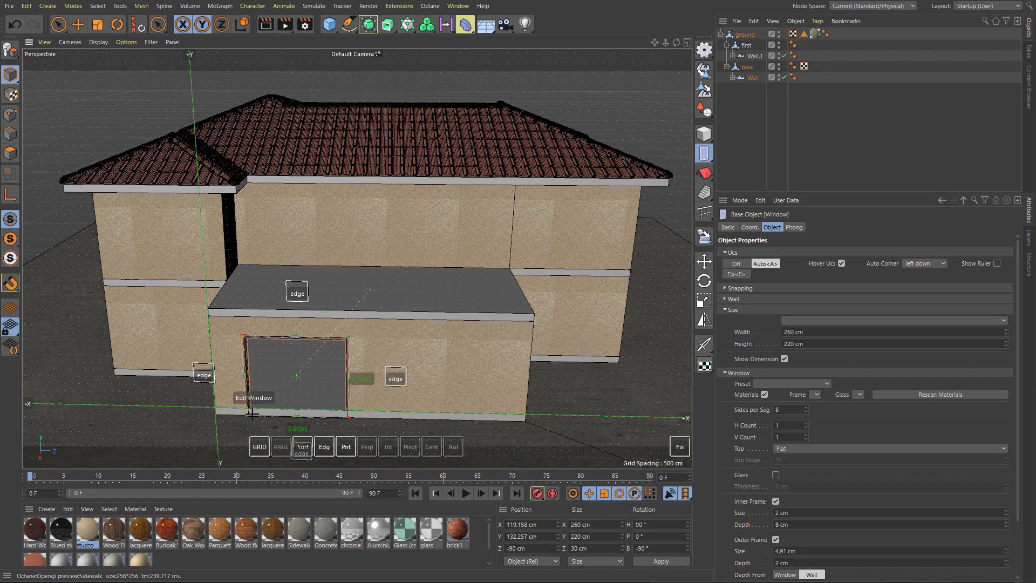
mouse_move(248, 415)
left_mouse_down()
mouse_move(244, 399)
mouse_move(238, 408)
left_mouse_up()
Assign Aluminium as the window's frame material and Glass (crown) as its glass material.
scroll(299, 396, "up", 8)
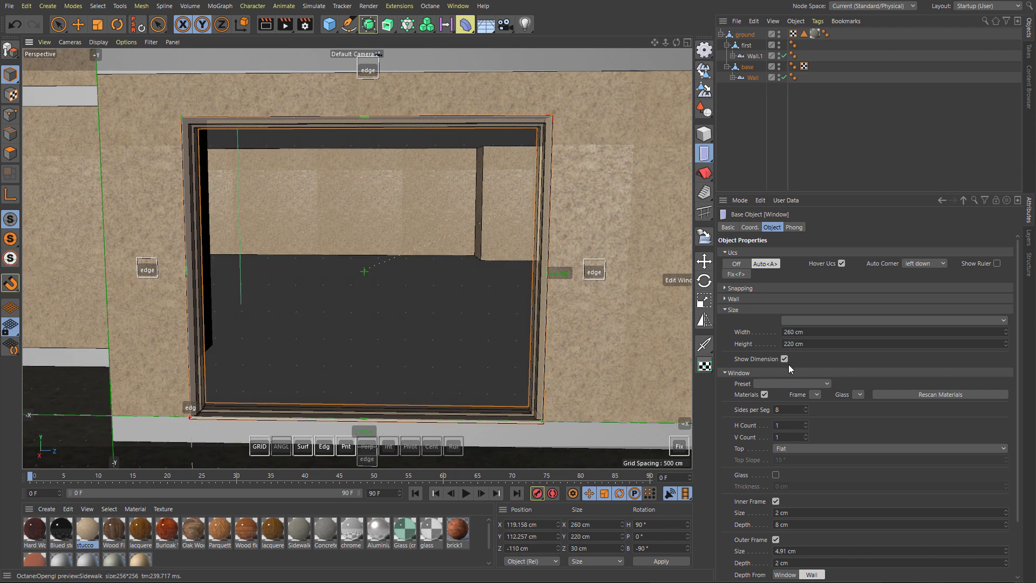
left_click(834, 386)
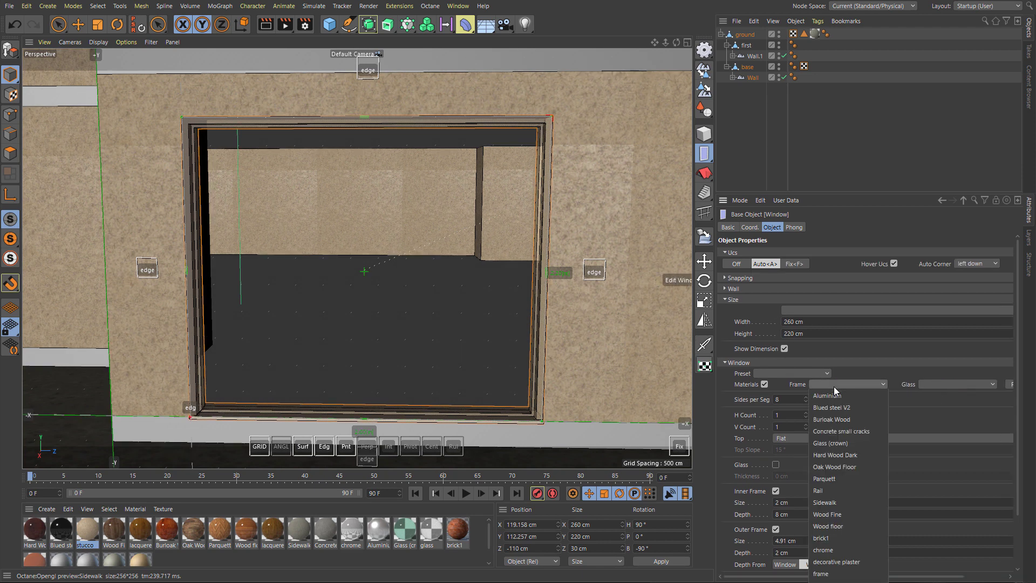
left_click(834, 396)
left_click(922, 384)
left_click(951, 443)
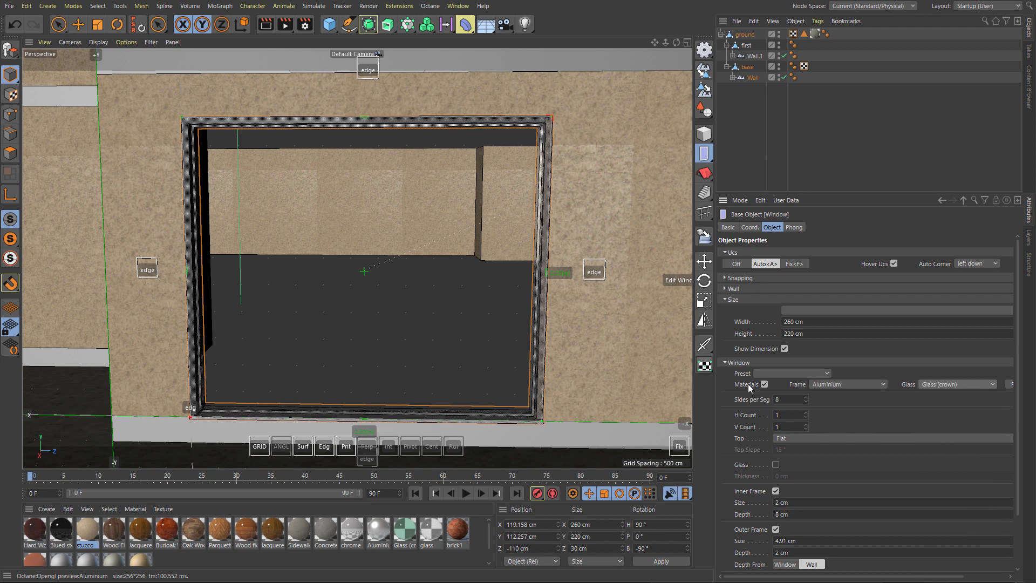
Enable the window's glass and set its V Count to 2.
left_click(786, 427)
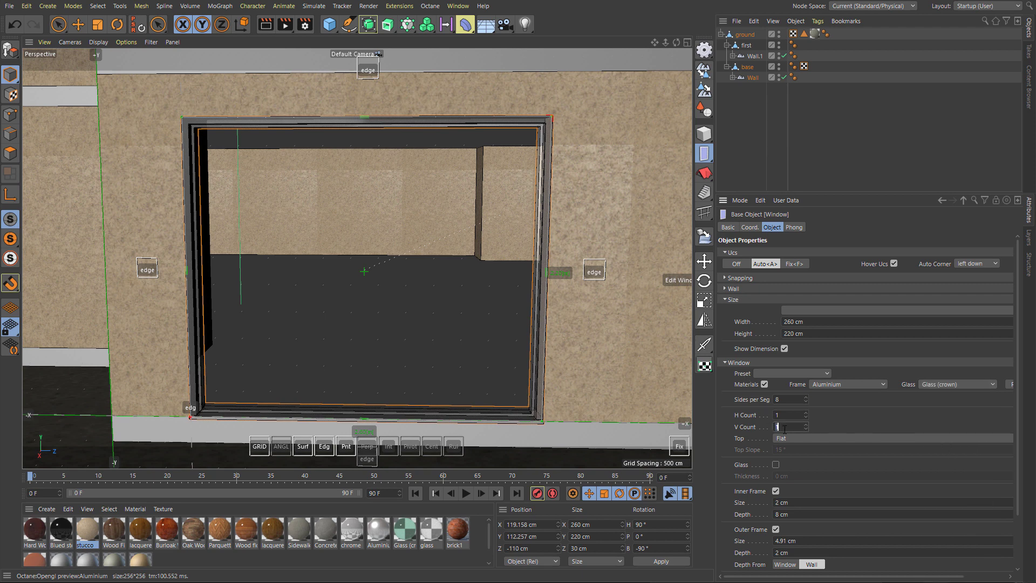
left_click(775, 465)
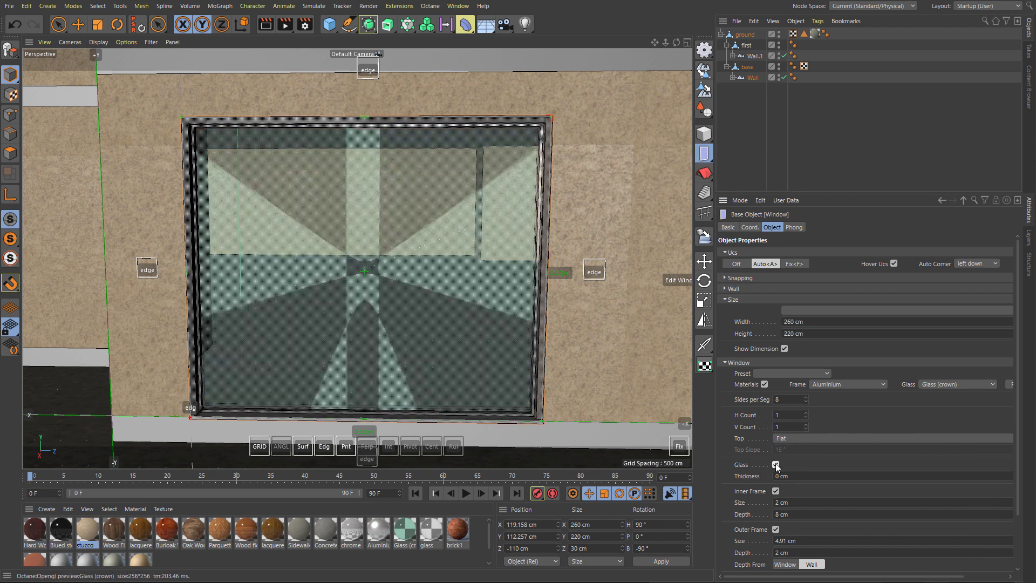
left_click(808, 426)
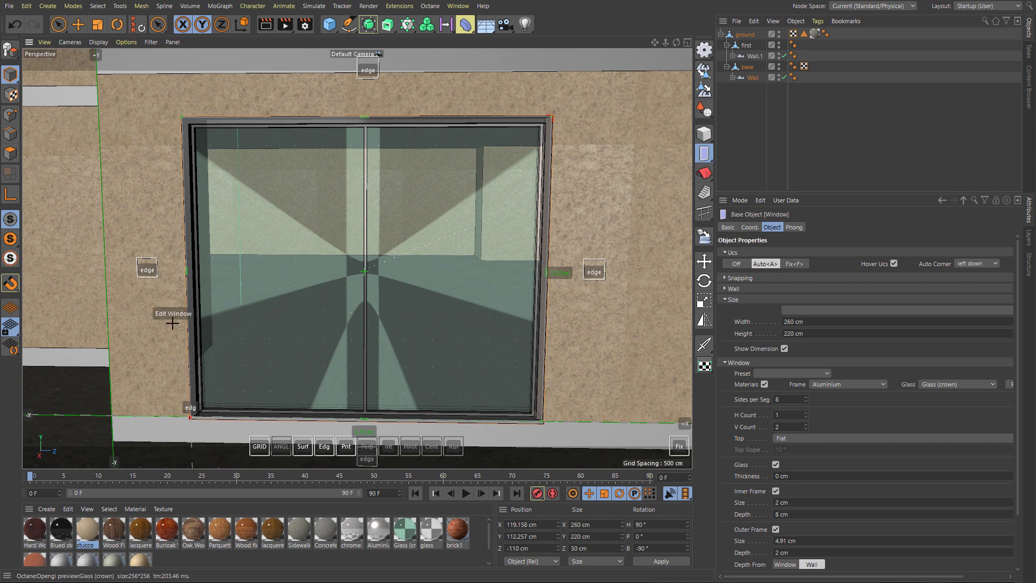
Place a second 260 by 220 cm window at the right end of the extension's front wall, lined up at the wall base.
scroll(171, 322, "down", 5)
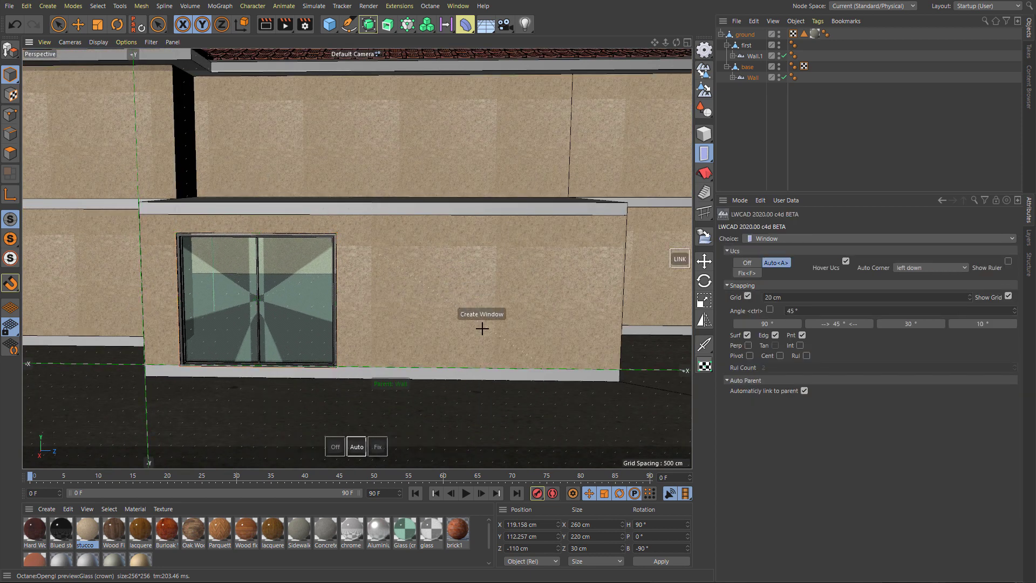
left_click(486, 320)
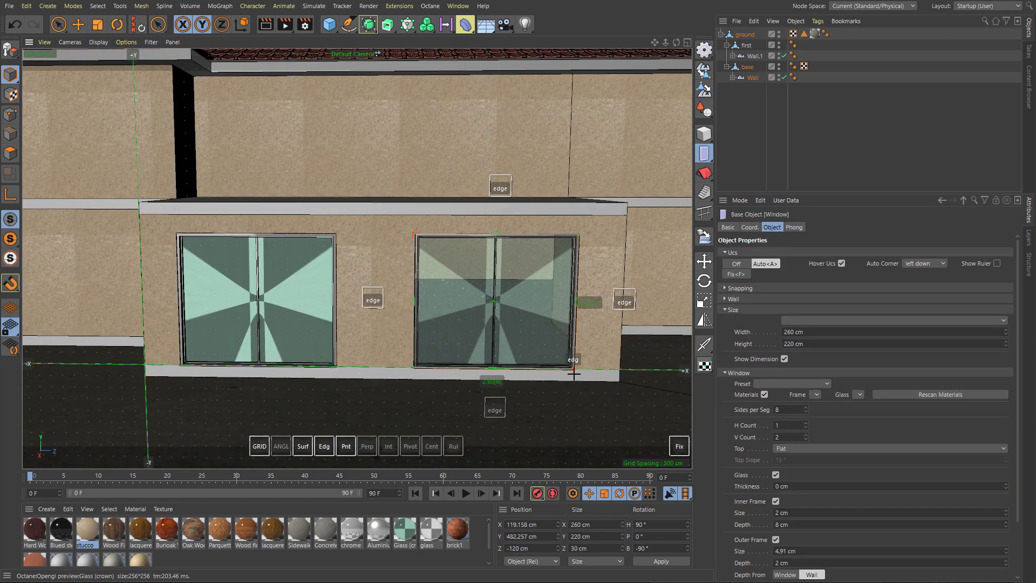
key("Escape")
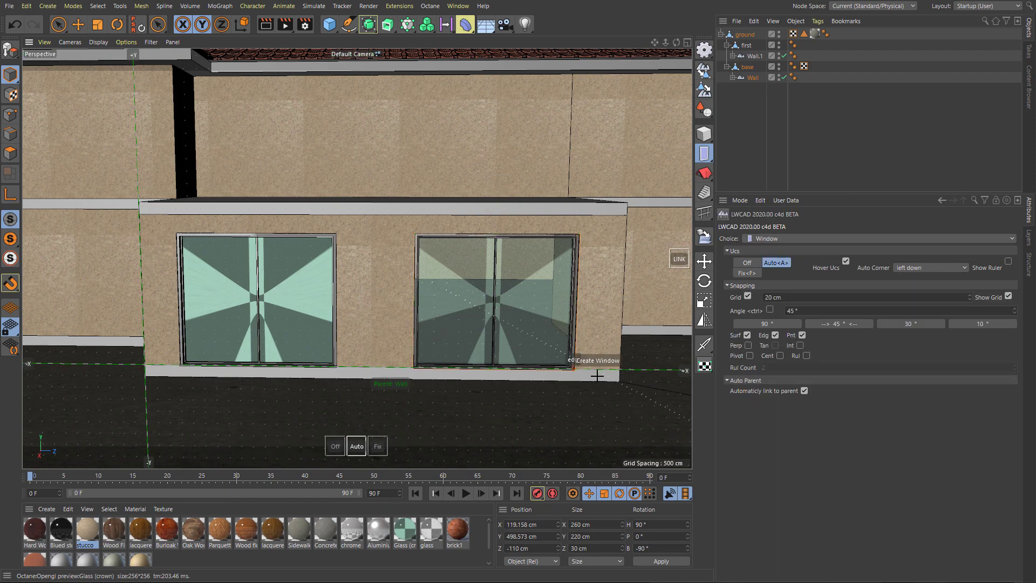
Place a 260 by 220 cm window at the base of the extension's side wall and reduce its V Count to 1.
middle_click_drag(669, 371, 442, 402, "alt")
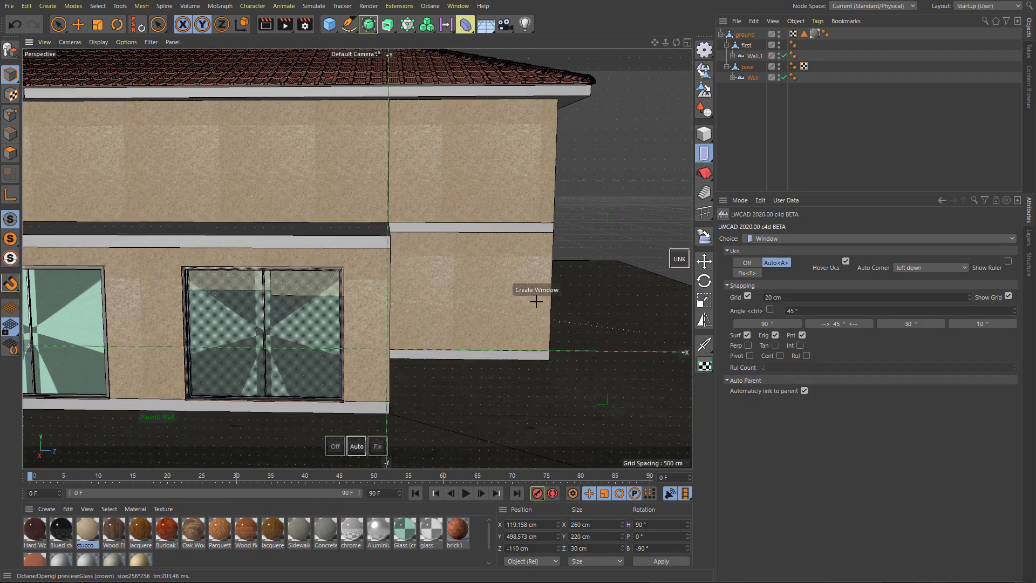
left_click_drag(533, 300, 451, 301, "alt")
left_click(441, 333)
left_click_drag(376, 419, 359, 429)
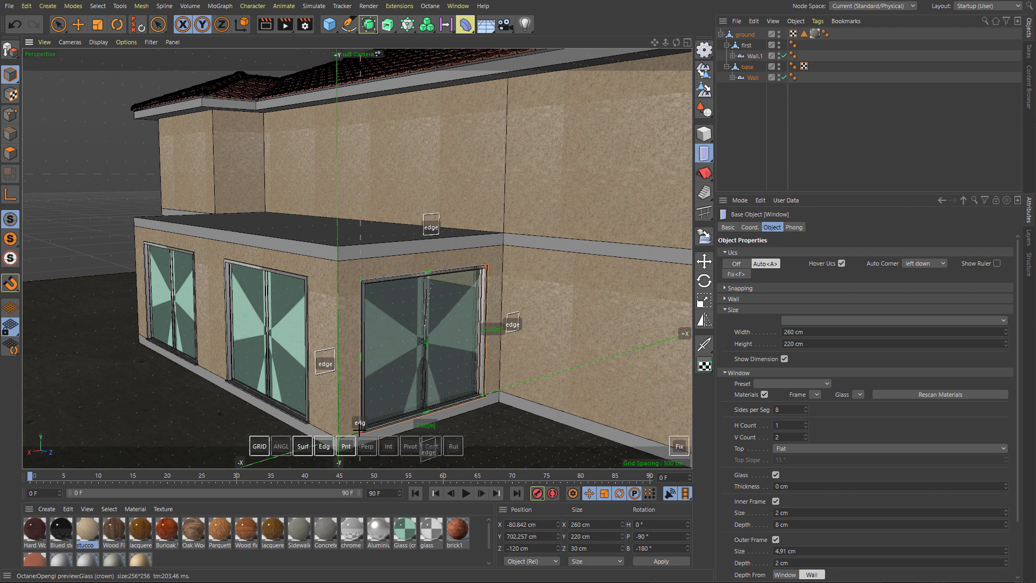
left_click(807, 438)
left_click(530, 374)
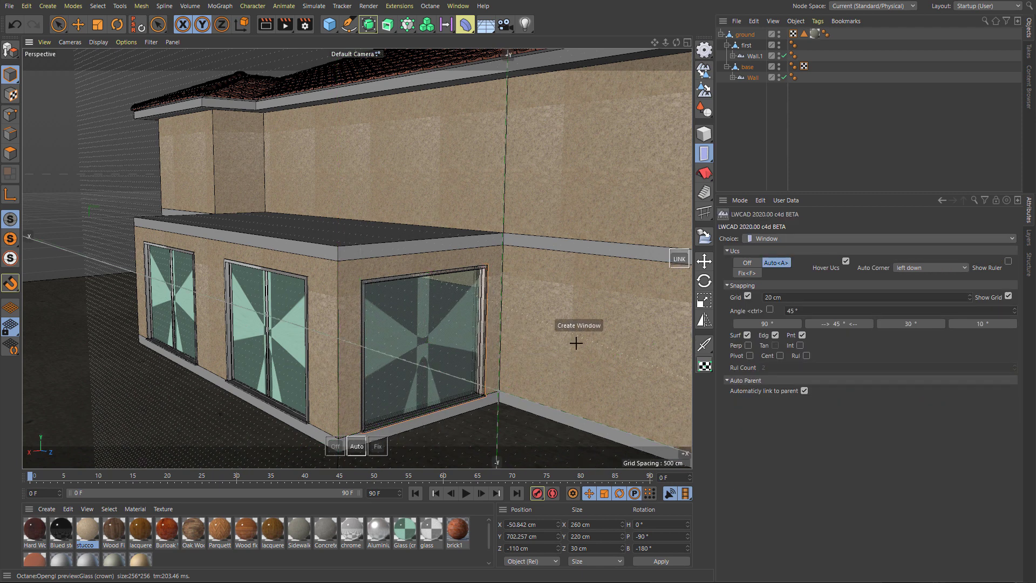
Place a window with H Count 2 and V Count 1 on the main wall beside the extension and make it a corner window.
left_click(580, 339)
left_click_drag(537, 359, 507, 429, "alt")
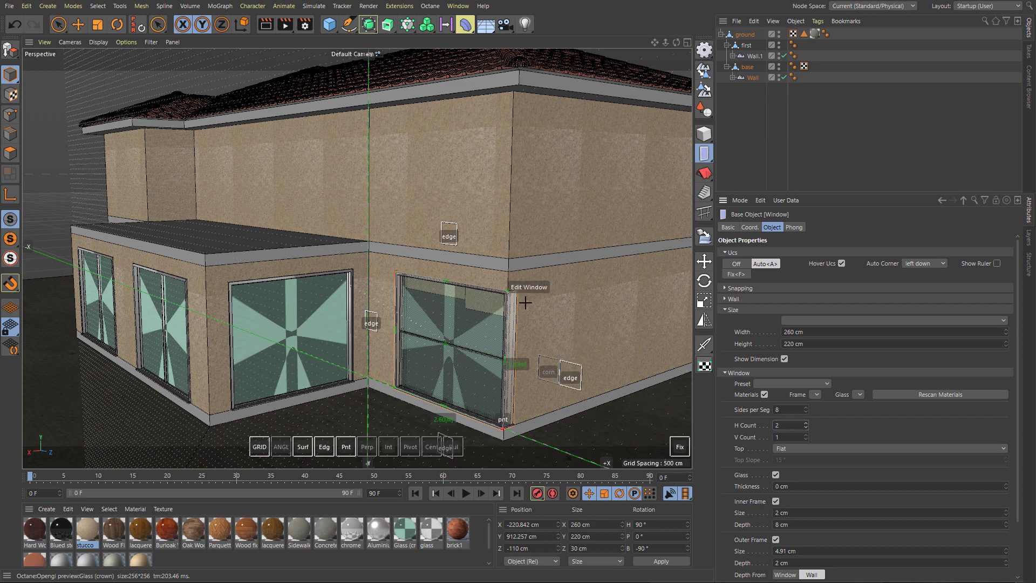
left_click_drag(546, 353, 573, 350, "alt")
scroll(572, 348, "up", 3)
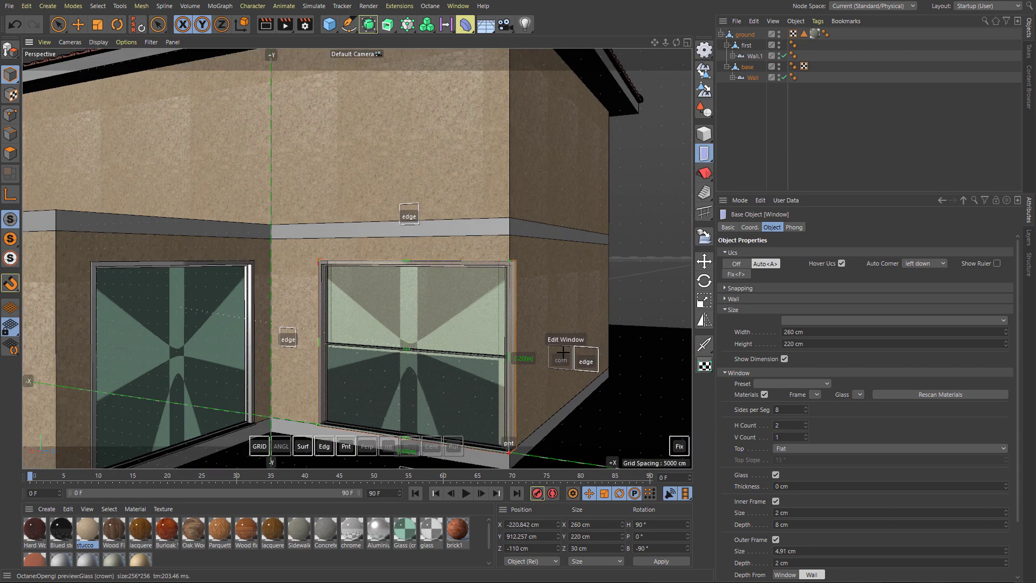
left_click(593, 360)
left_click(562, 358)
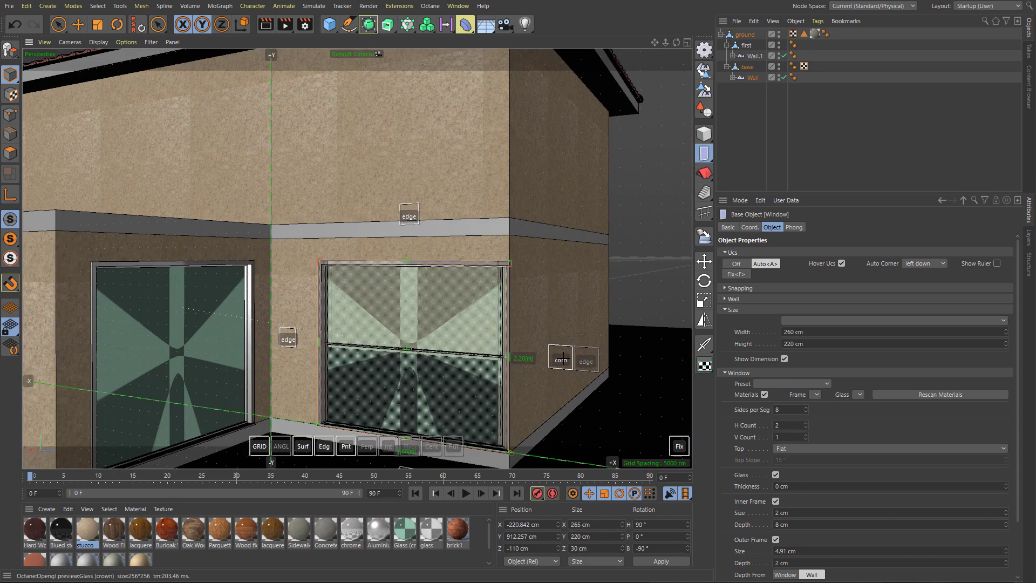
Place a matching 260 by 220 cm window on the adjoining side wall and join it to the first at the house corner.
left_click_drag(528, 319, 451, 328, "alt")
middle_click_drag(579, 322, 431, 261, "alt")
left_click(302, 397)
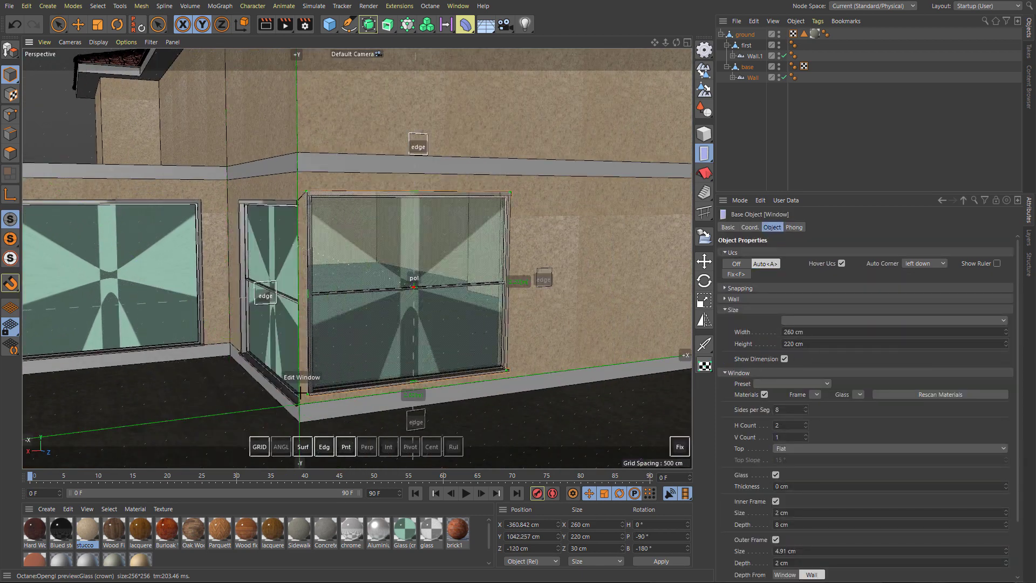
left_click(233, 306)
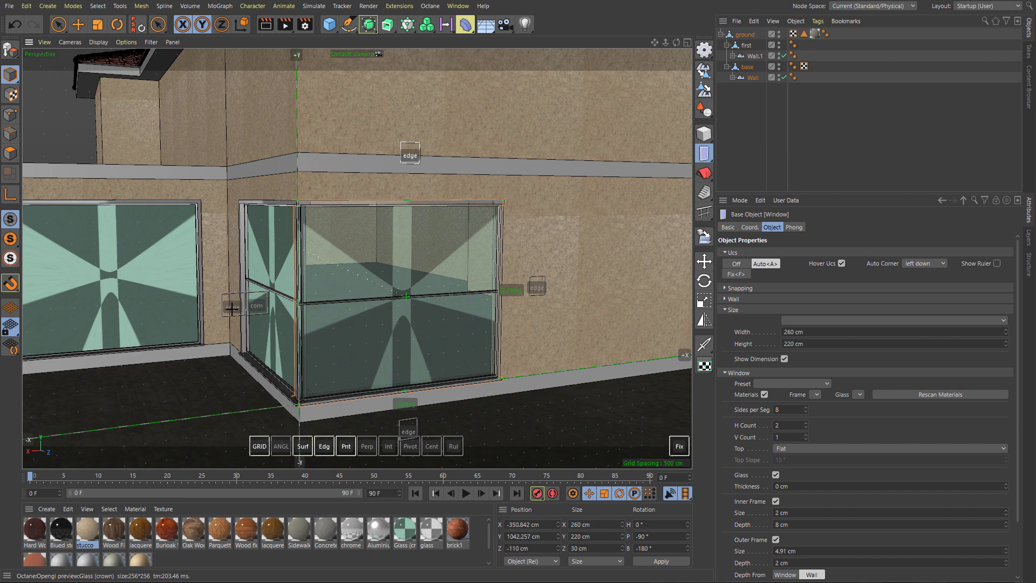
left_click(259, 301)
left_click_drag(361, 277, 405, 261, "alt")
key("Escape")
scroll(278, 280, "down", 4)
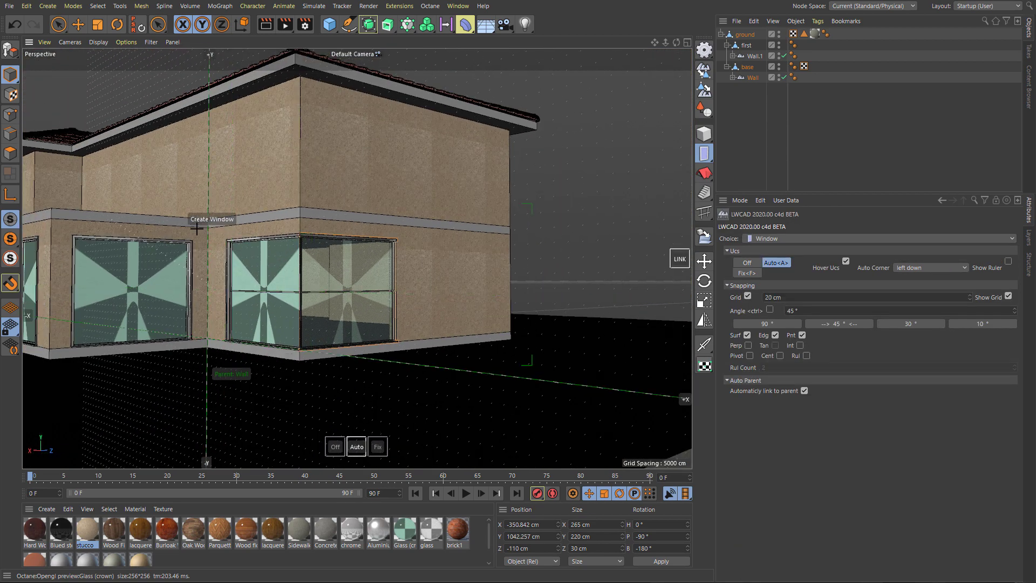
Place a window on the first-floor wall above the extension, set its H Count to 1 and align it with the wall base.
left_click_drag(192, 216, 516, 273, "alt")
left_click_drag(333, 267, 454, 294, "alt")
left_click(269, 242)
left_click(270, 243)
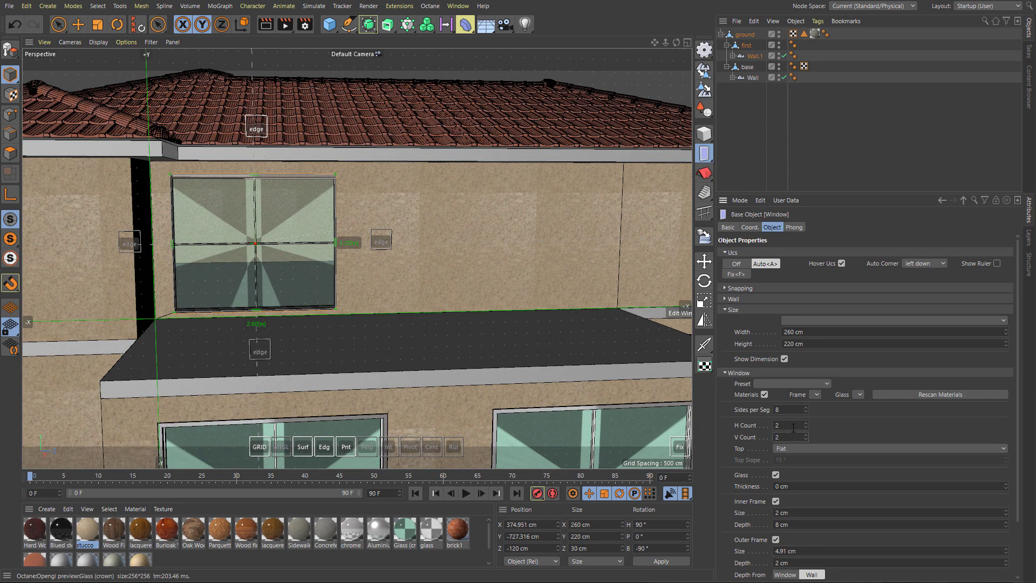
scroll(721, 464, "down", 2)
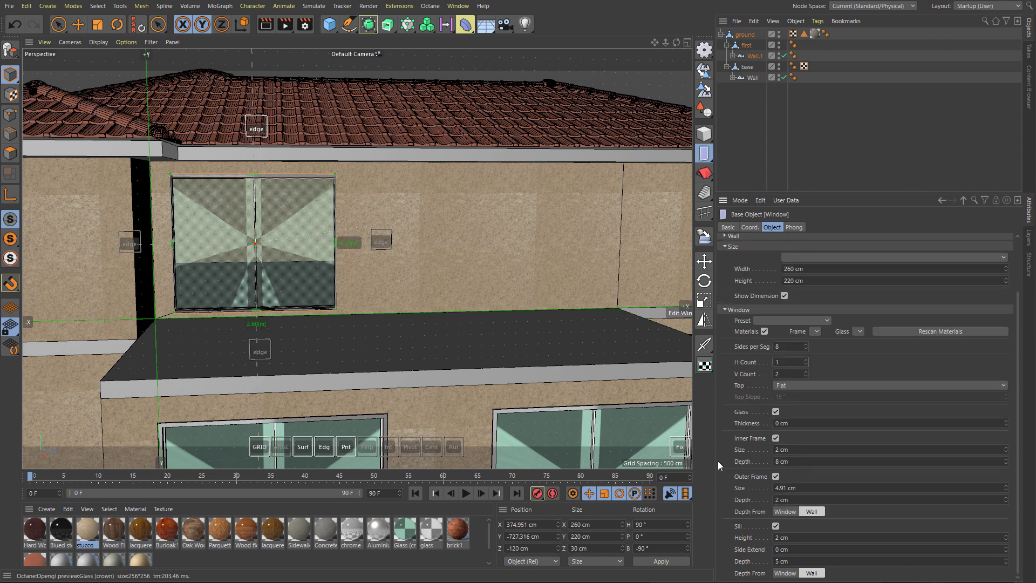
left_click_drag(175, 310, 167, 318)
Set the first-floor window's width to 220 cm and shift it slightly toward the left end of the wall.
left_click_drag(805, 268, 731, 268)
type("220")
key("Return")
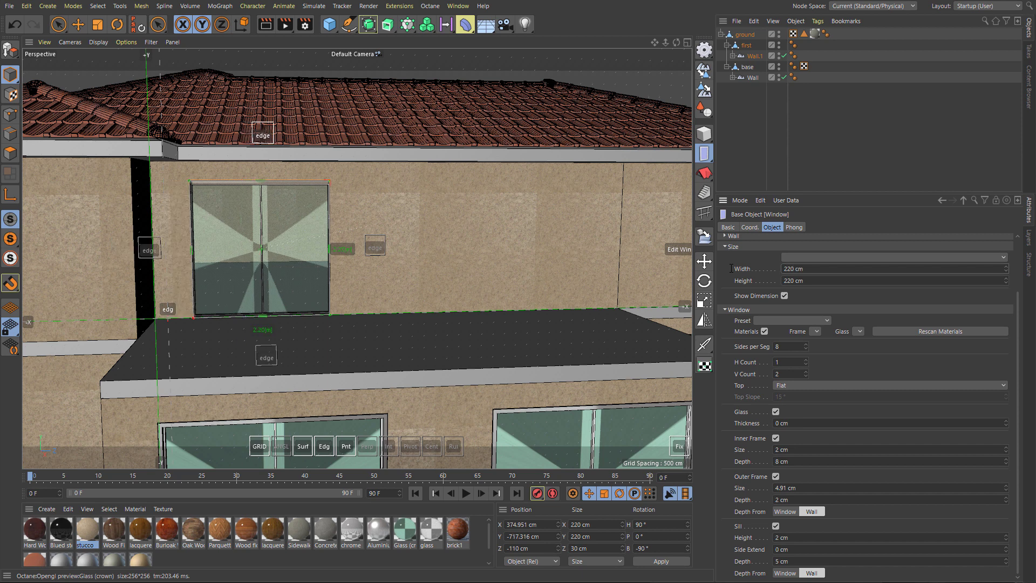
left_click_drag(253, 241, 241, 242)
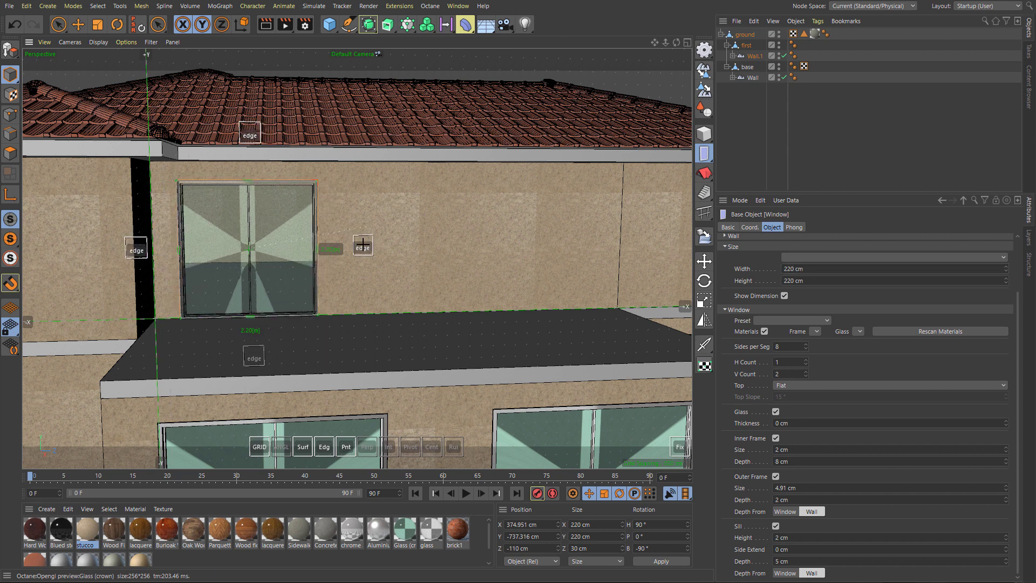
Place two more 220 by 220 cm windows in a row beside the first one, lined up at the first-floor wall base.
left_click(463, 232)
left_click(402, 231)
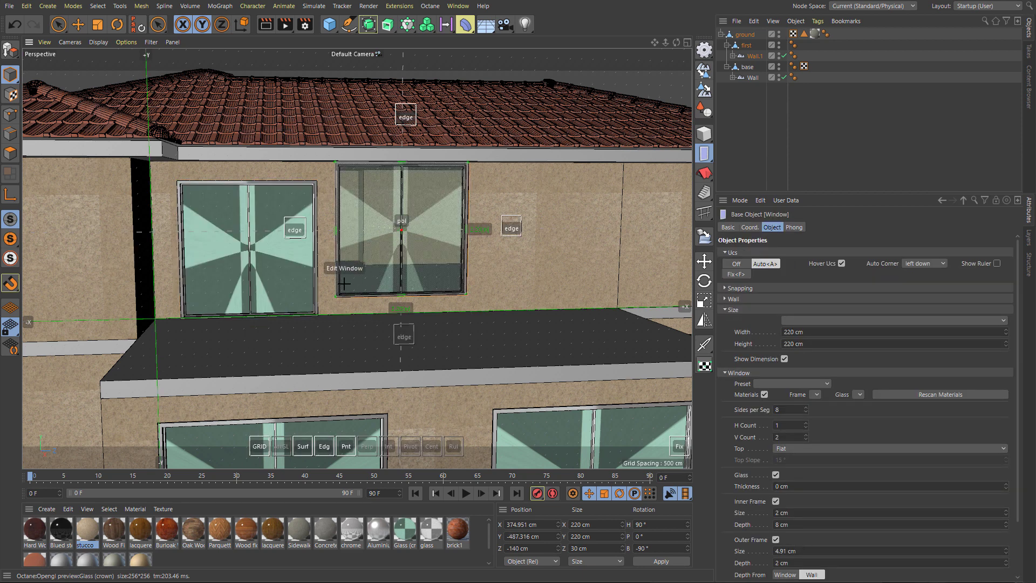
left_click_drag(338, 294, 378, 307)
left_click_drag(507, 309, 593, 304)
left_click(595, 309)
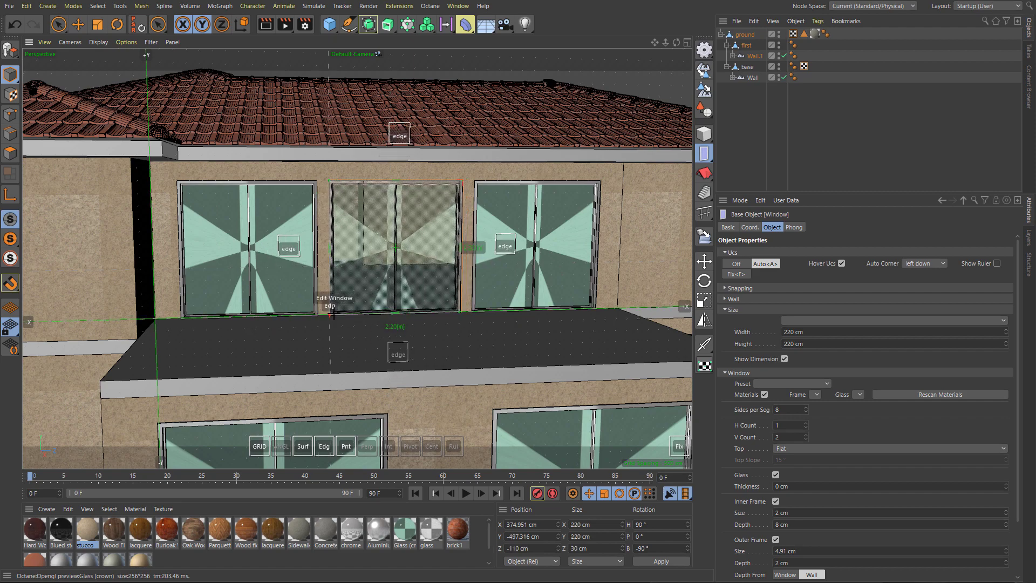
left_click(379, 254)
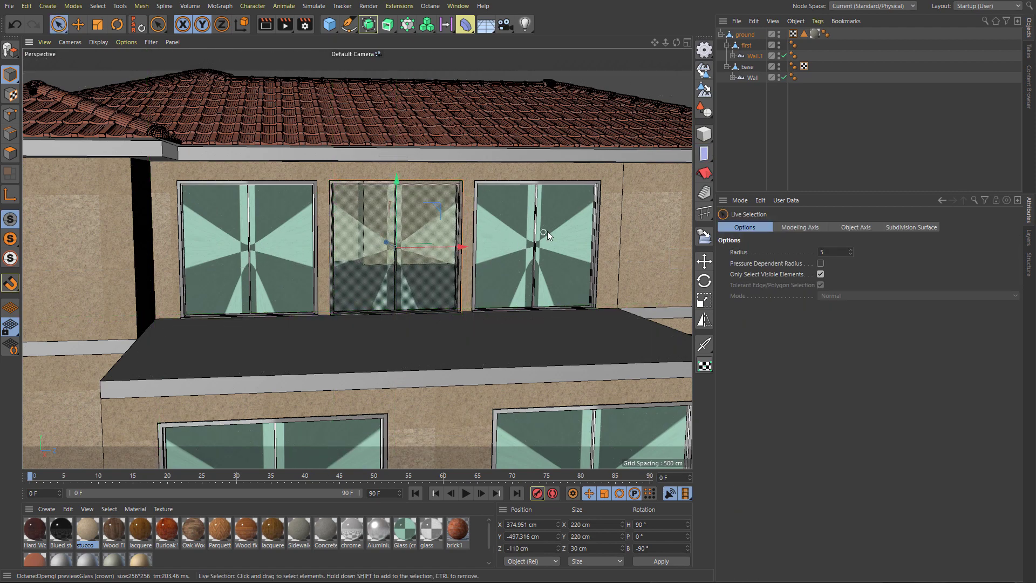
Place a 260 by 220 cm window on the first floor above the ground-floor corner window and make it a corner window.
left_click_drag(563, 228, 511, 291, "alt")
left_click_drag(621, 315, 347, 241, "alt")
left_click(684, 170)
left_click(705, 154)
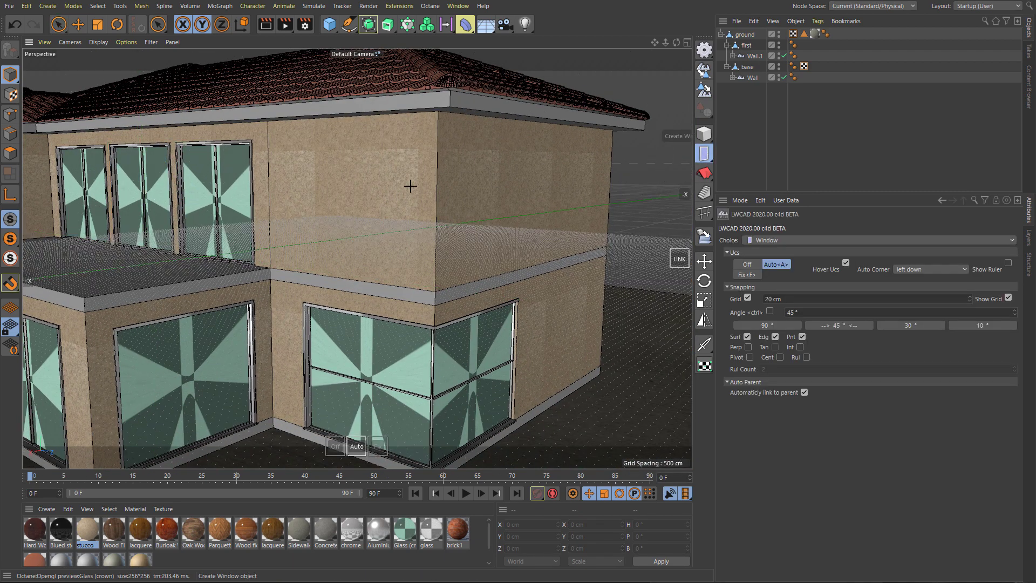
left_click_drag(393, 278, 435, 287)
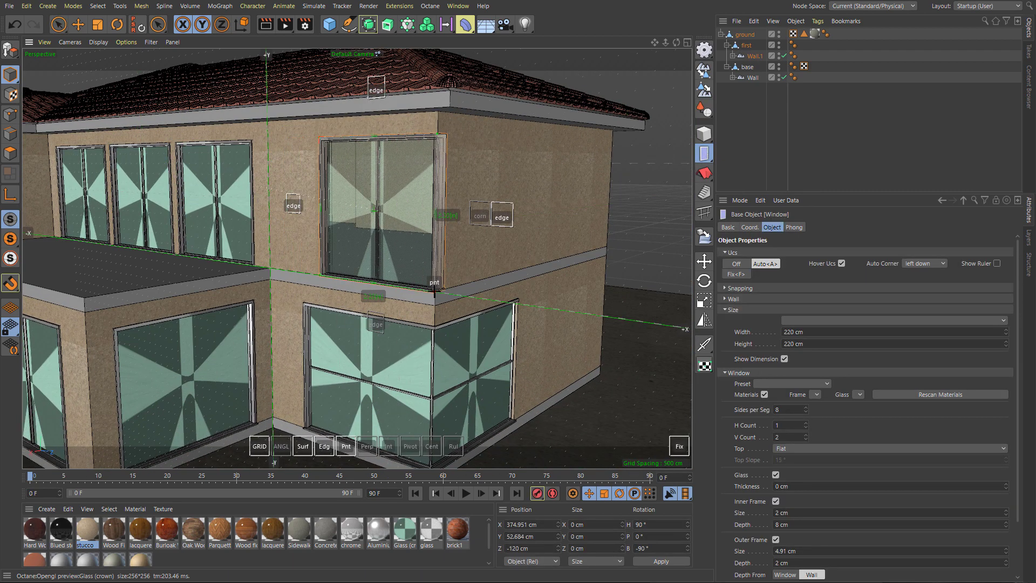
left_click_drag(357, 252, 432, 257, "alt")
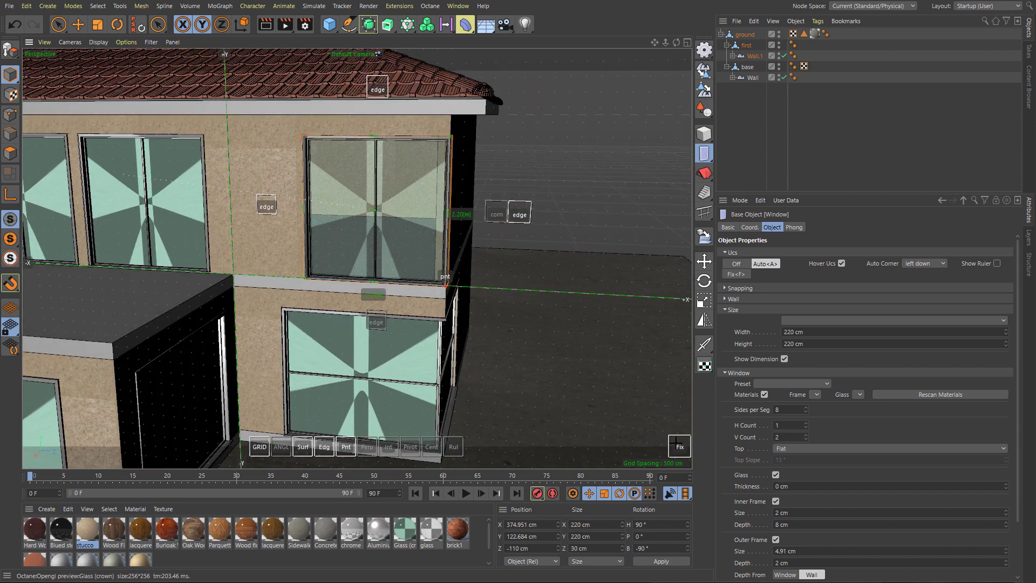
left_click_drag(306, 207, 279, 205)
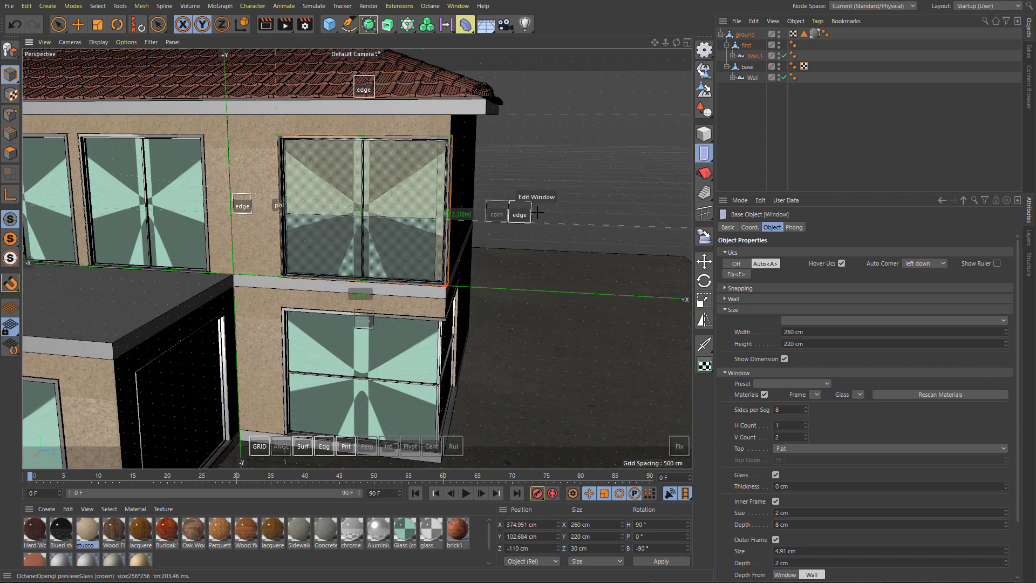
left_click(499, 214)
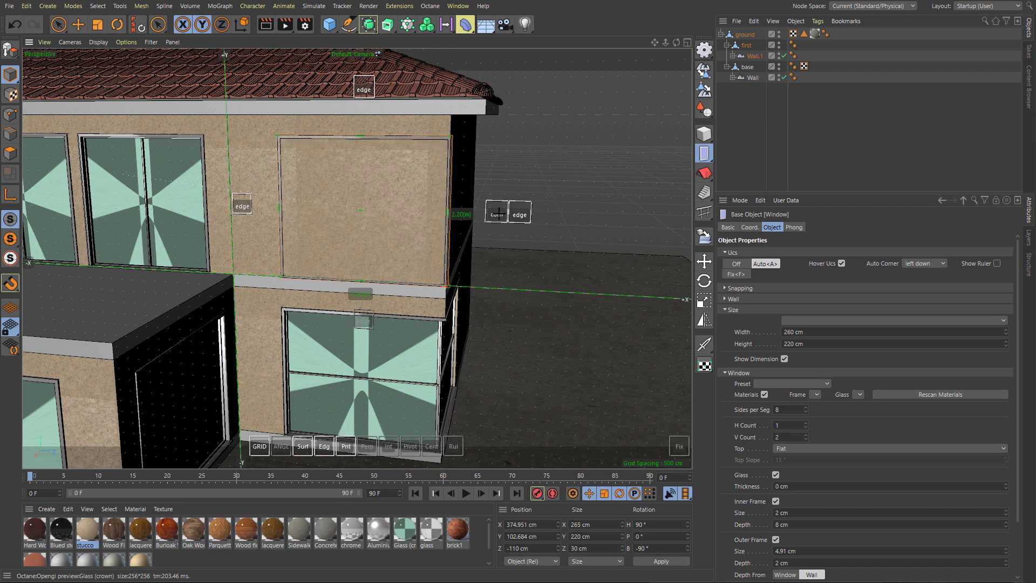
left_click(519, 214)
Set the first-floor corner window's H Count to 4.
left_click_drag(399, 167, 351, 168, "alt")
type("4")
key("Return")
Place a matching window with H Count 4 on the adjoining first-floor side wall, joined at the corner, and adjust its lower edge.
left_click_drag(509, 295, 470, 306, "alt")
right_click(523, 293)
mouse_move(501, 209)
left_mouse_down()
mouse_move(550, 249)
mouse_move(414, 141)
left_mouse_up()
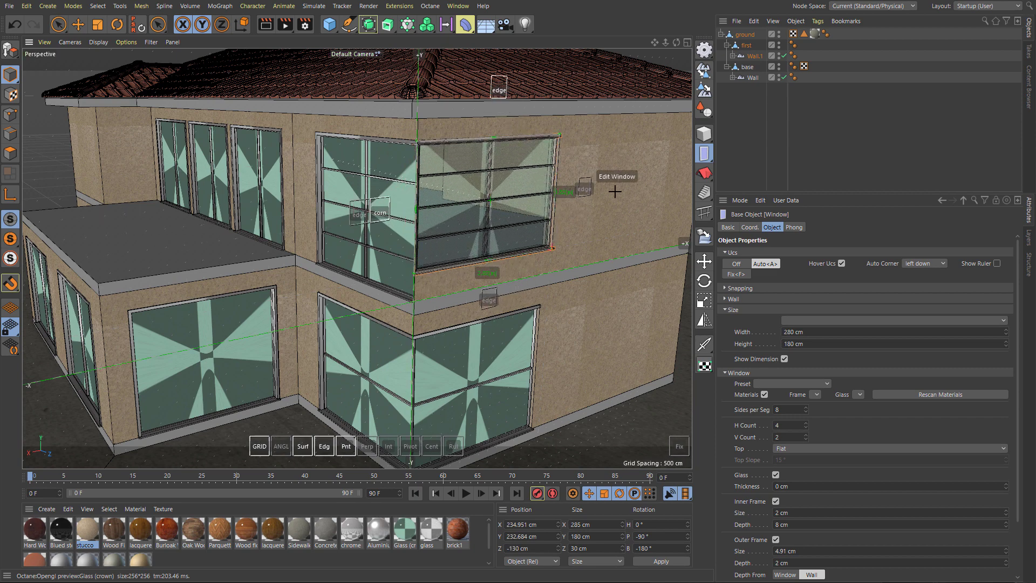
left_click_drag(608, 189, 629, 196, "alt")
left_click_drag(582, 258, 562, 284)
left_click_drag(564, 214, 564, 318)
Place a window at the ground-floor base near the left end of the opposite side wall and size it 160 by 220 cm.
left_click_drag(421, 218, 357, 216, "alt")
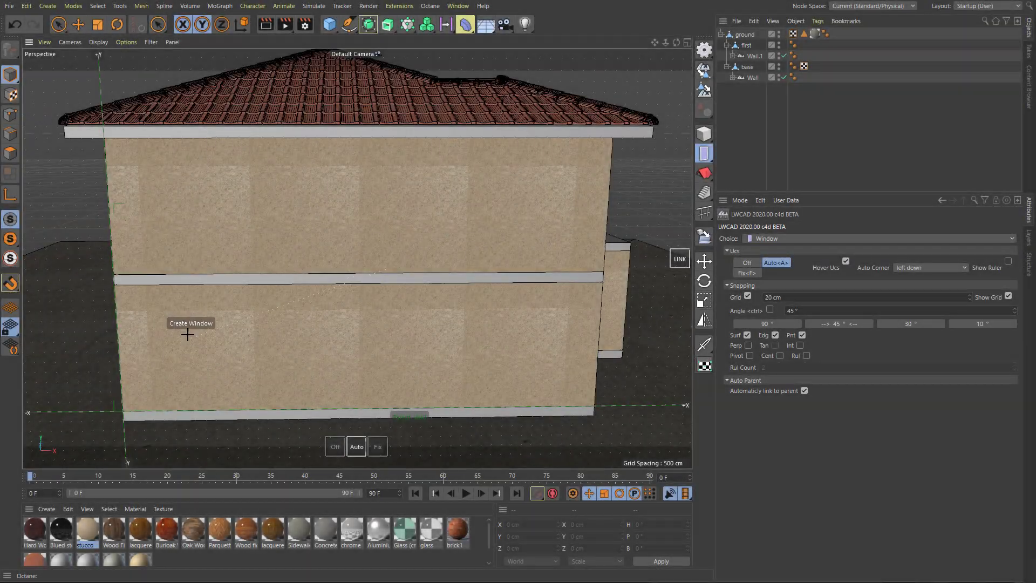
left_click_drag(178, 335, 236, 410)
left_click_drag(161, 360, 140, 362)
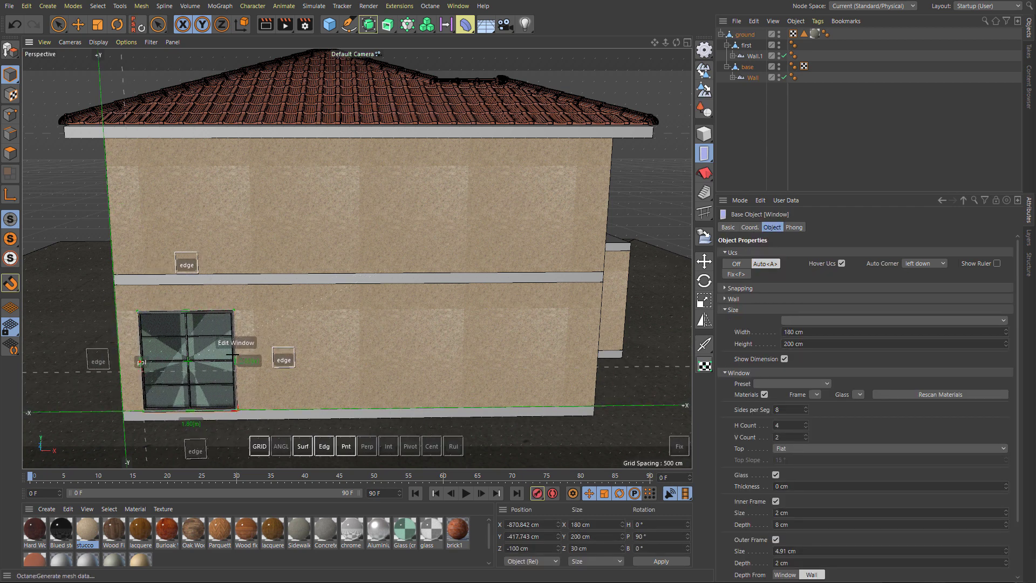
left_click_drag(188, 308, 186, 299)
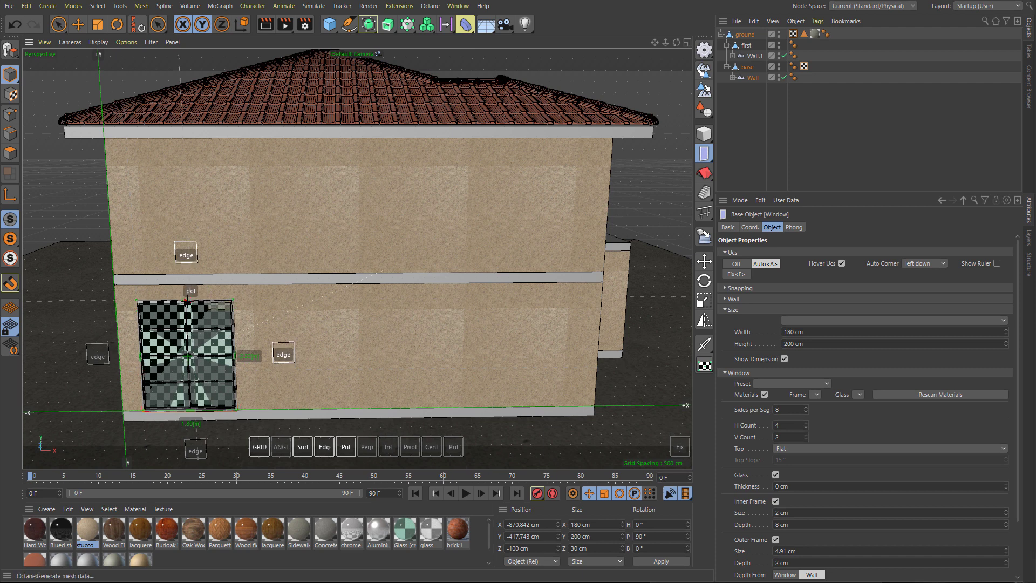
left_click_drag(236, 353, 226, 352)
Set the new window's H Count and V Count to 1 and turn off its glass.
double_click(789, 426)
type("1")
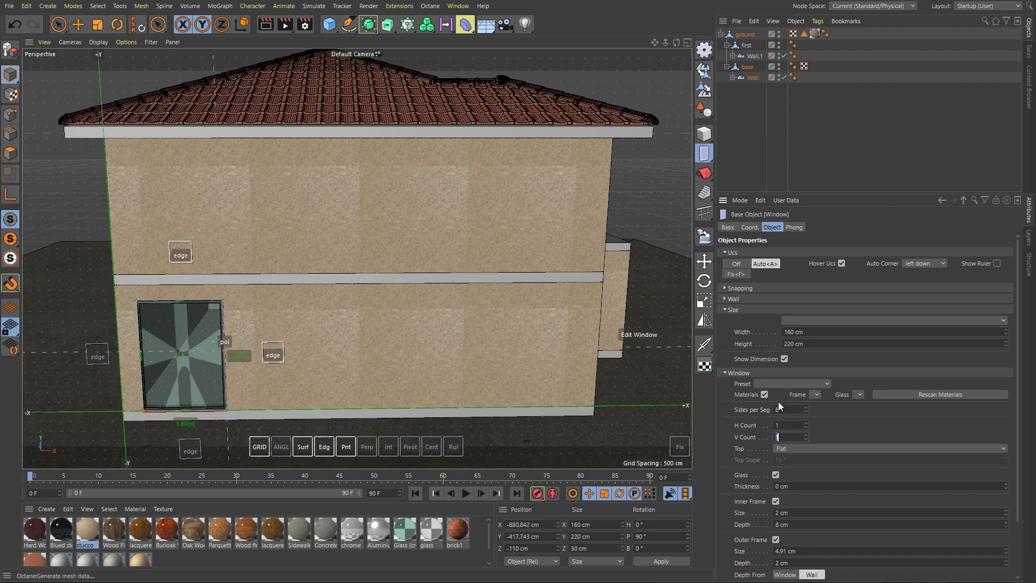
left_click(776, 476)
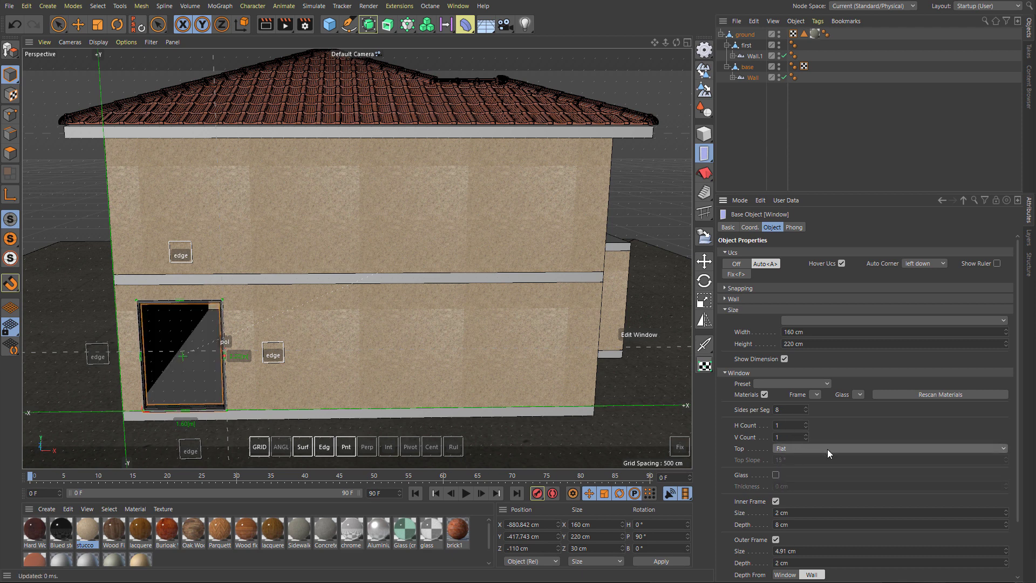
Give the unglazed opening an Arch top with a Top Slope of 25°.
left_click(1003, 448)
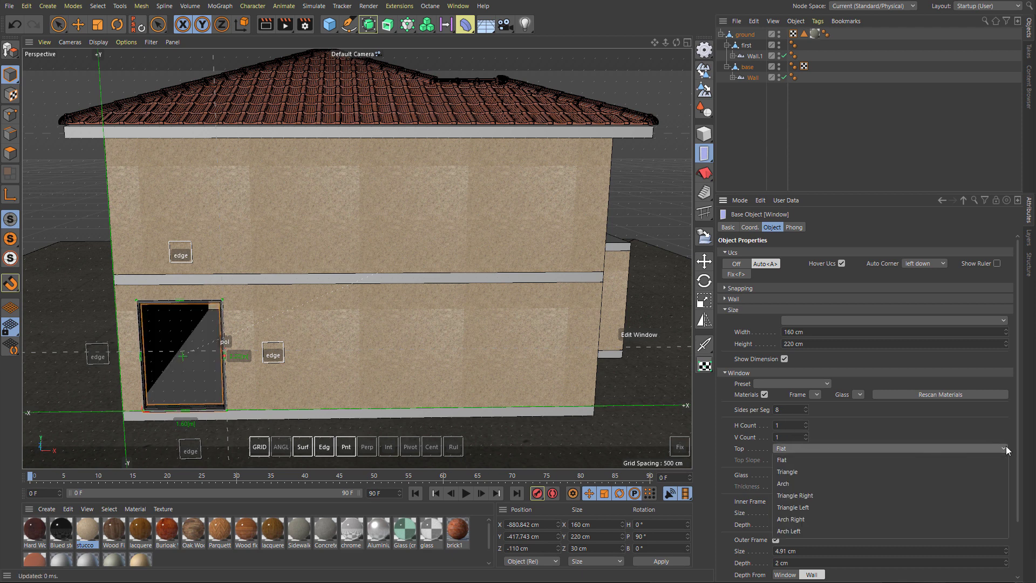
left_click(849, 479)
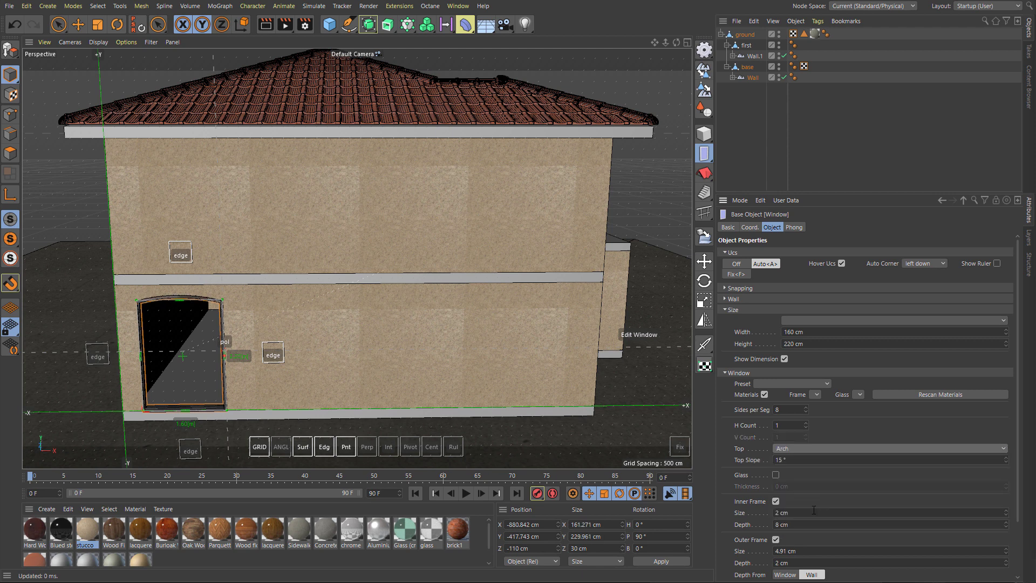
left_click(793, 459)
type("19")
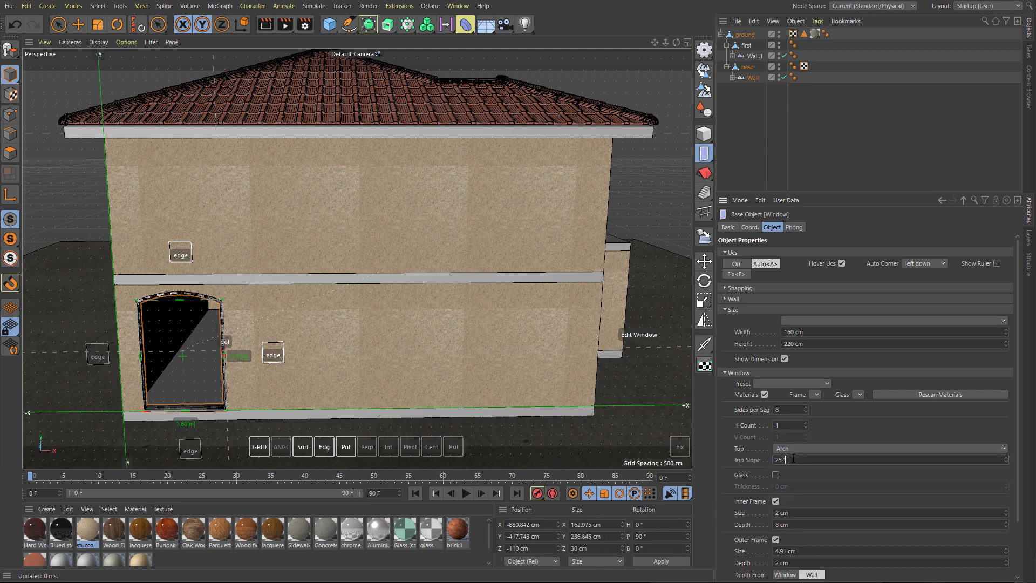
Turn off the arched opening's sill and finish editing the opening.
scroll(195, 398, "up", 5)
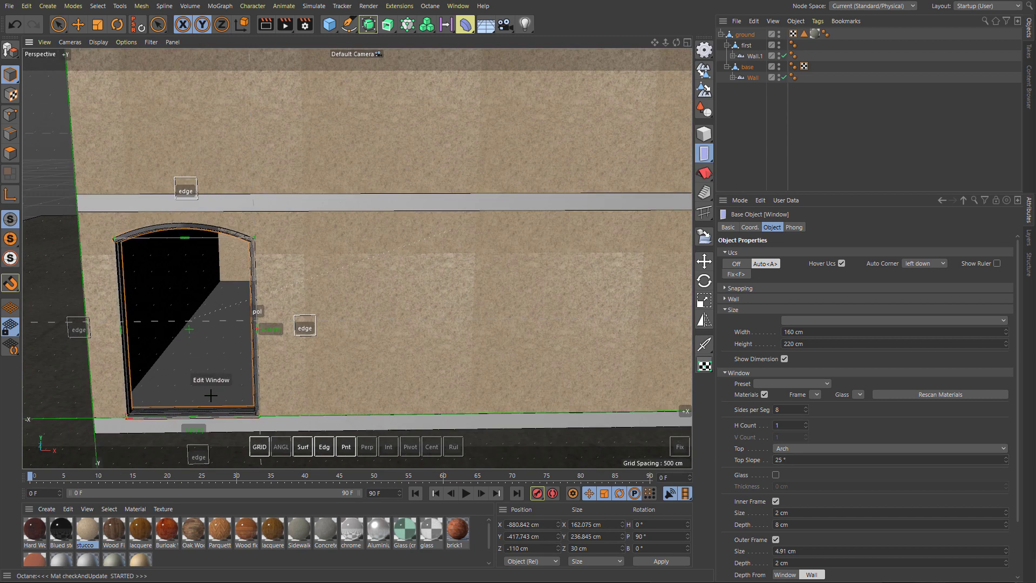
scroll(340, 345, "up", 3)
scroll(414, 304, "up", 4)
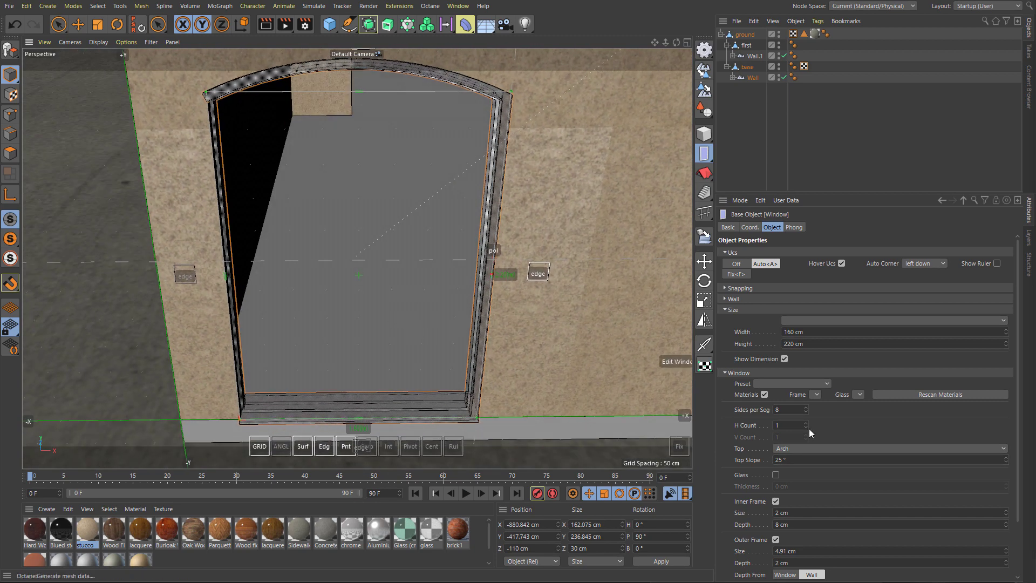
scroll(799, 489, "down", 2)
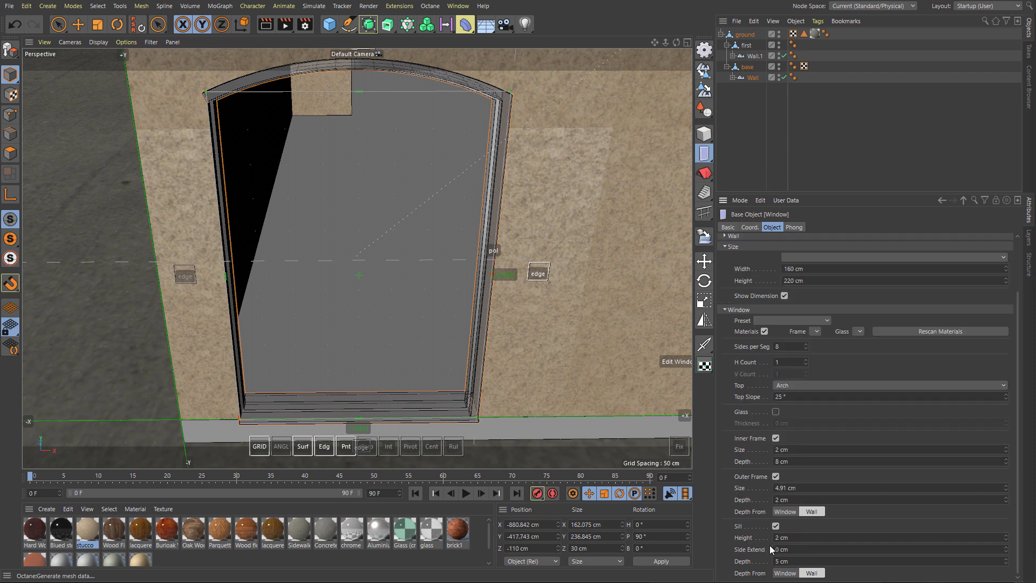
left_click(775, 527)
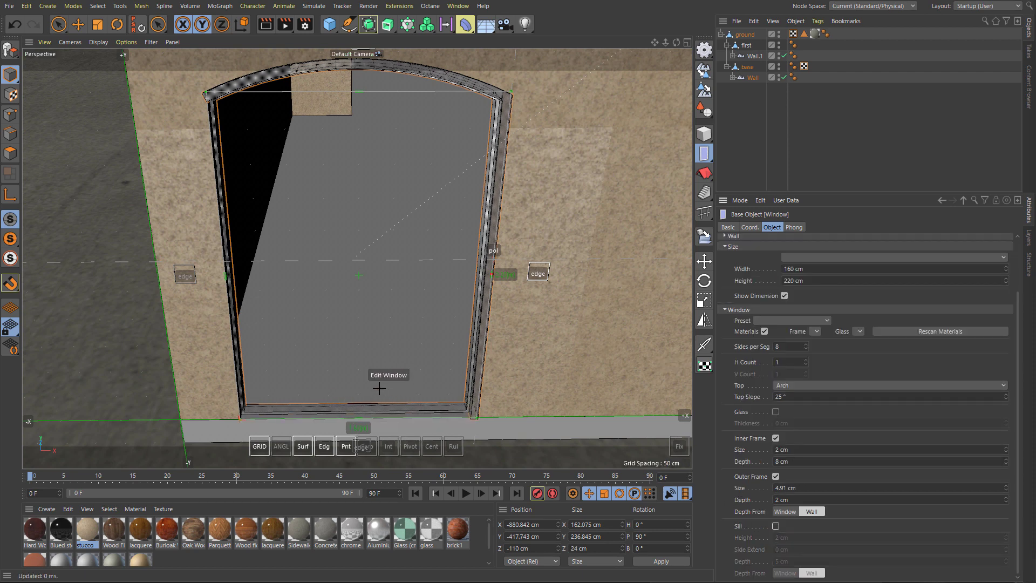
middle_click_drag(393, 360, 391, 282, "alt")
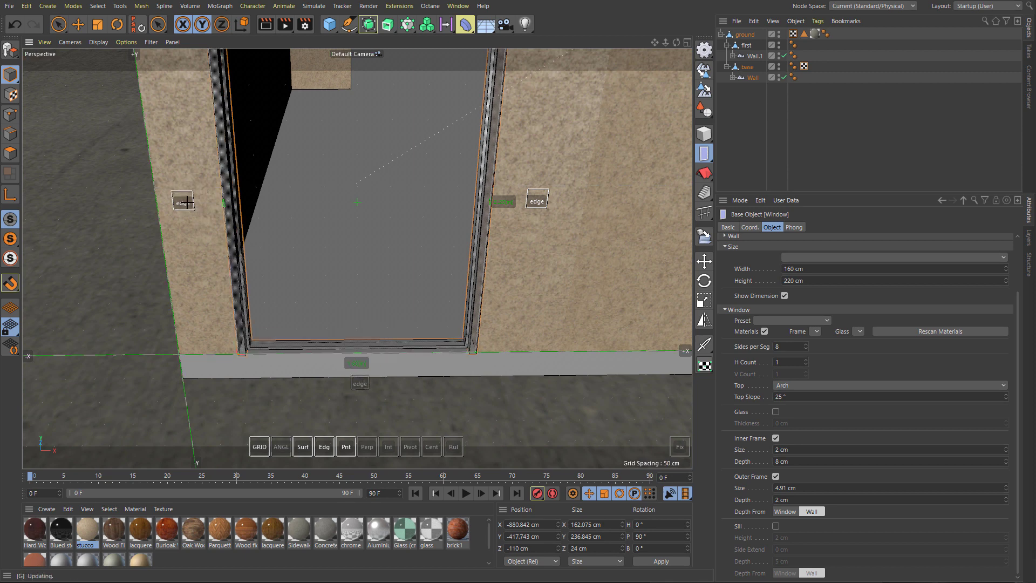
left_click_drag(506, 267, 504, 219, "alt")
scroll(402, 217, "down", 4)
middle_click_drag(548, 138, 381, 222, "alt")
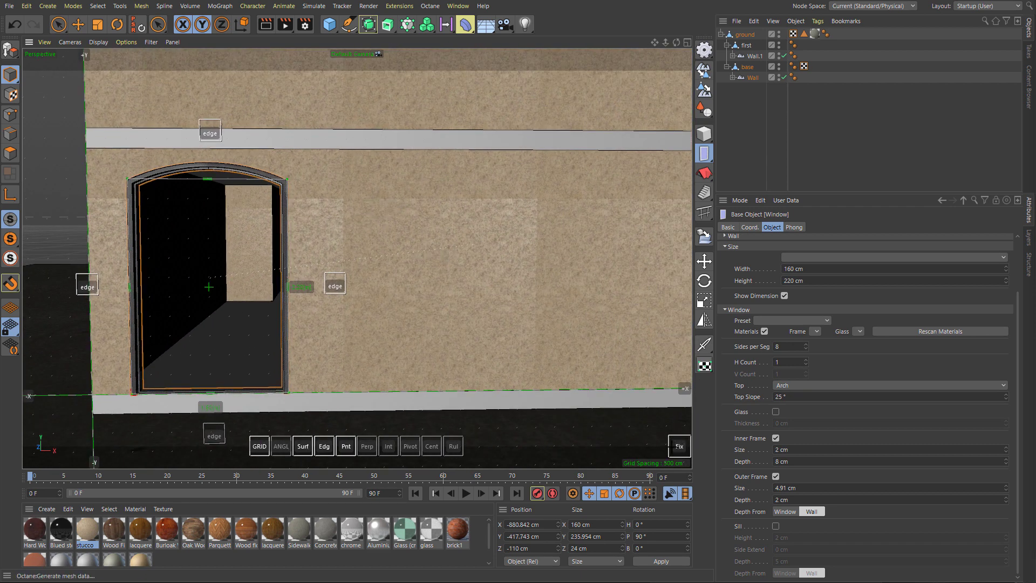
key("Escape")
Place a 160 by 220 cm opening at the first-floor wall base directly above the arched one and set its Top to Flat.
scroll(390, 271, "down", 4)
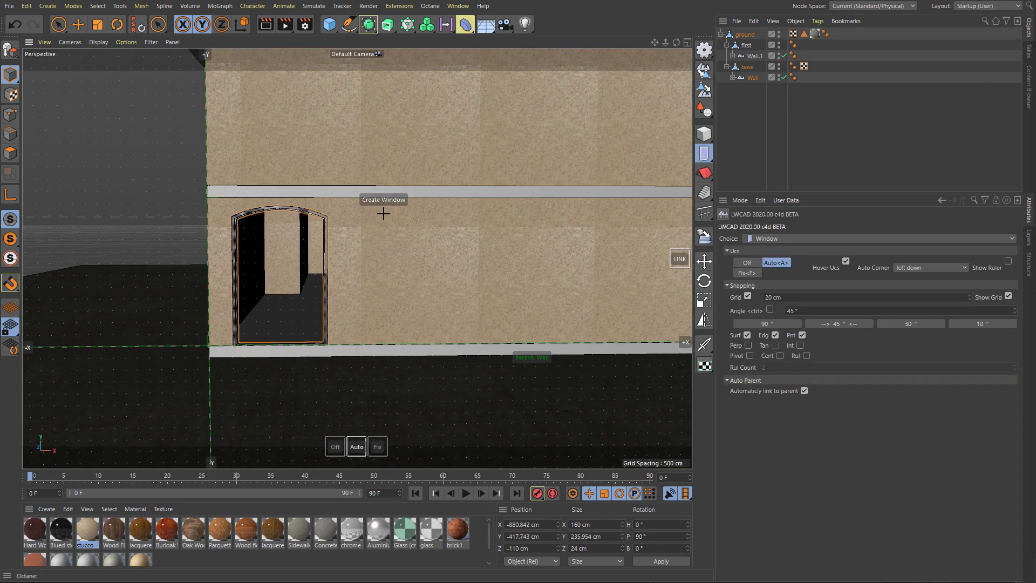
left_click(229, 186)
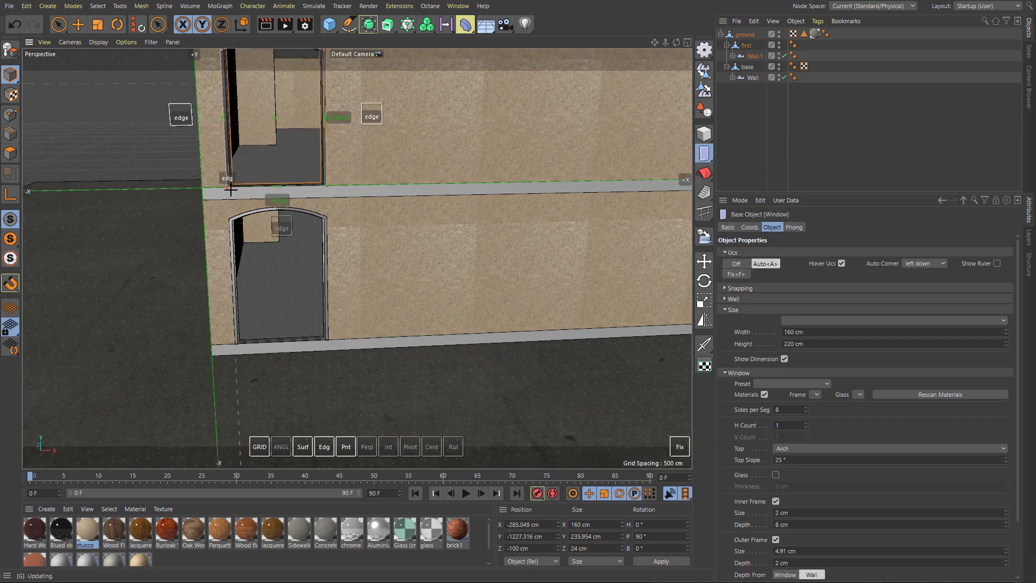
scroll(488, 265, "down", 2)
left_click(811, 448)
left_click(793, 460)
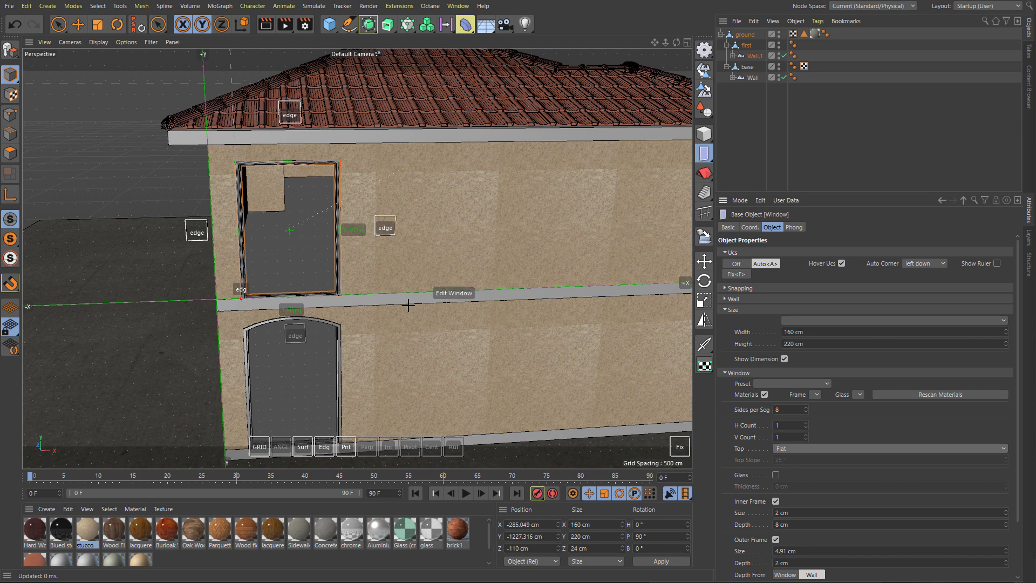
Place a second 160 by 220 cm flat-topped opening beside the first-floor one, lined up at the wall base.
left_click(442, 301)
left_click(429, 234)
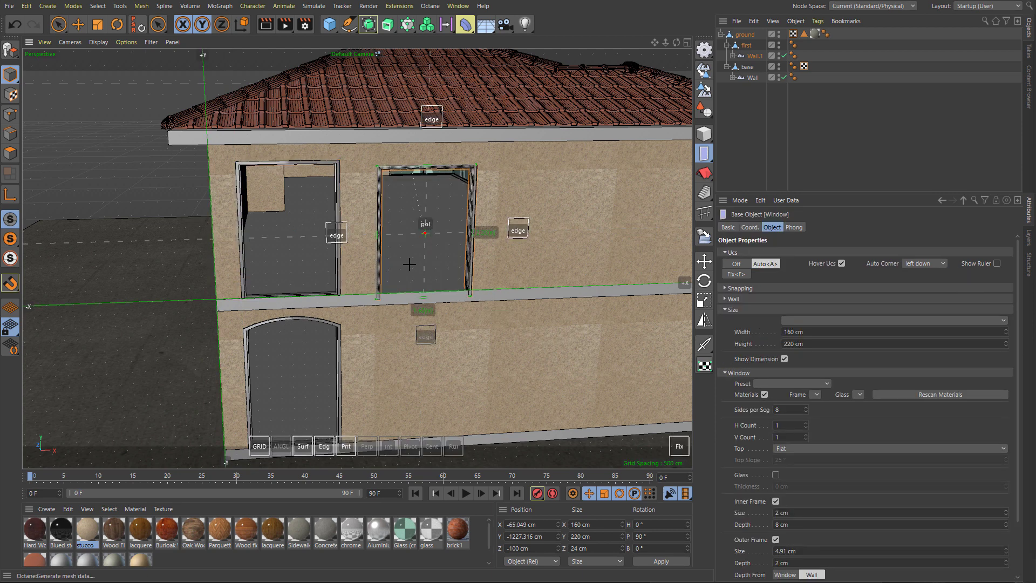
left_click_drag(396, 280, 376, 292)
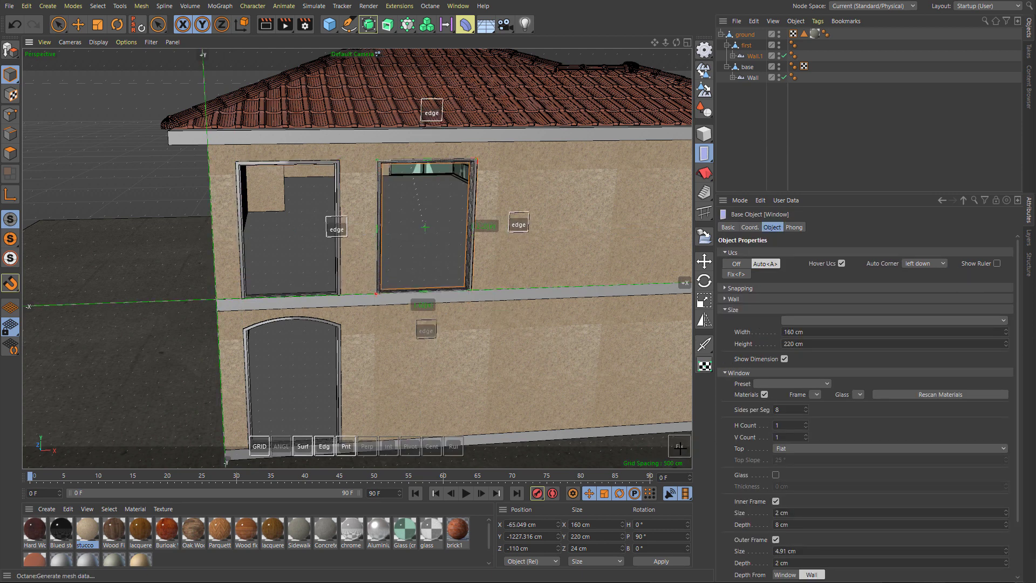
Give the second first-floor opening a Triangle Right top and lower its height to 160 cm.
left_click_drag(431, 160, 426, 186)
left_click(815, 449)
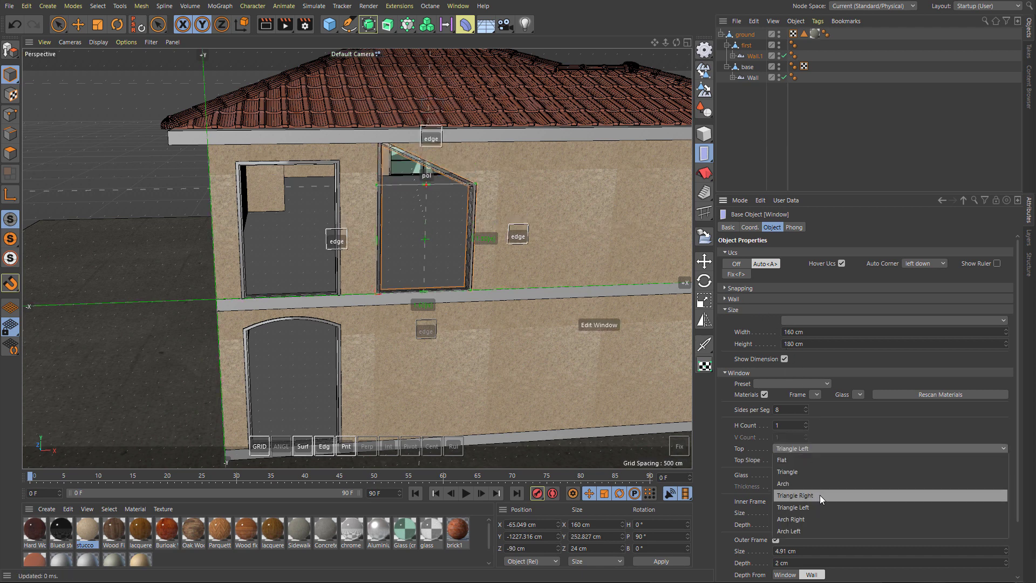
left_click(820, 494)
left_click_drag(423, 189, 424, 214)
Place a third first-floor opening beside the sloped one with a Triangle Left top and widen it to 160 cm.
left_click_drag(553, 248, 506, 194)
left_click(802, 448)
left_click(811, 507)
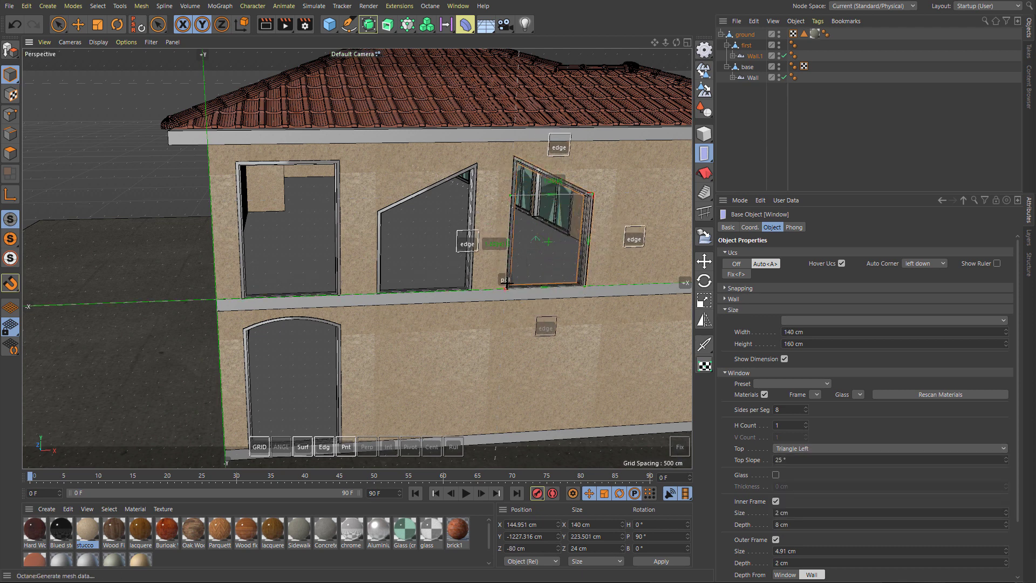
left_click_drag(505, 288, 496, 288)
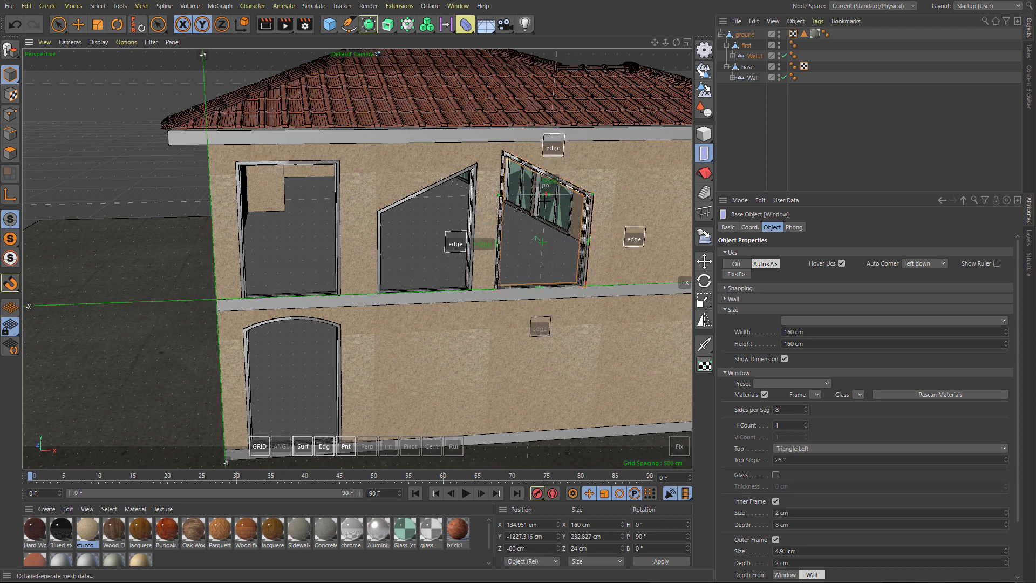
Convert the Wall.1 and Wall objects together with their windows into editable polygon objects.
left_click_drag(539, 280, 539, 280, "alt")
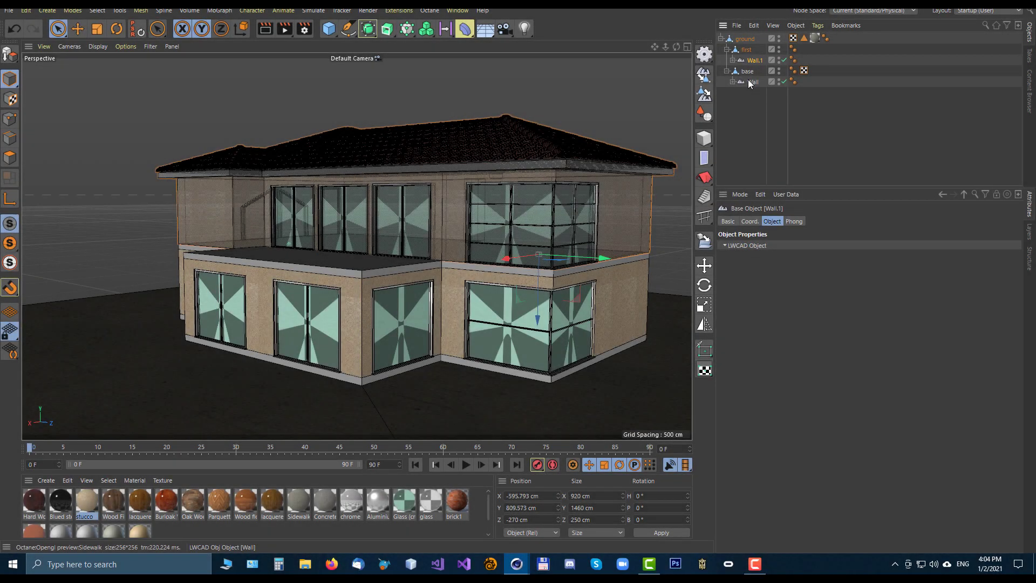
left_click(739, 84, "ctrl")
left_click(704, 75)
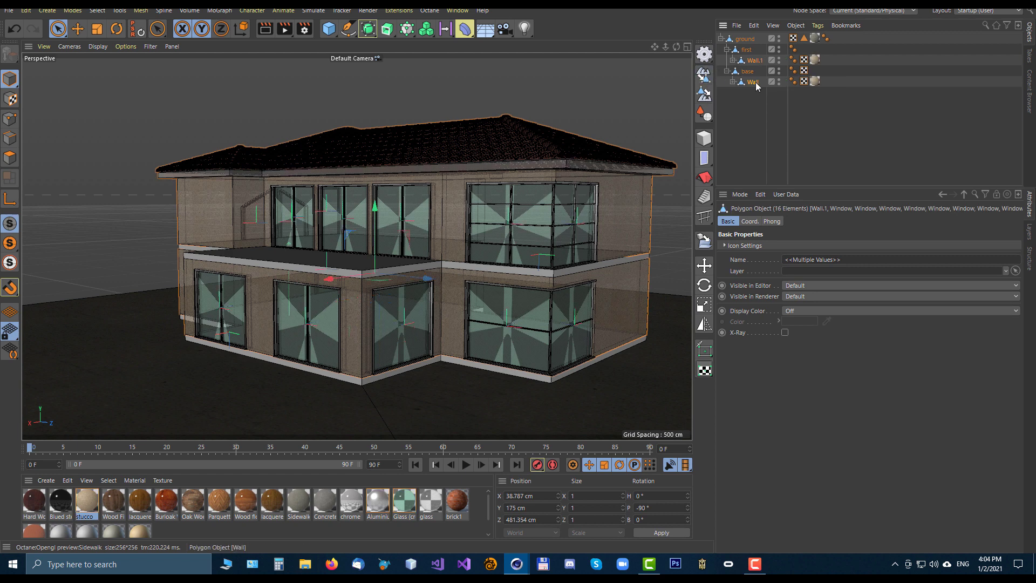
With Rect Cut in Slice mode and a 20 cm grid, slice vertical strips about 40 cm wide on both faces of the blank back corner.
left_click_drag(555, 243, 425, 231, "alt")
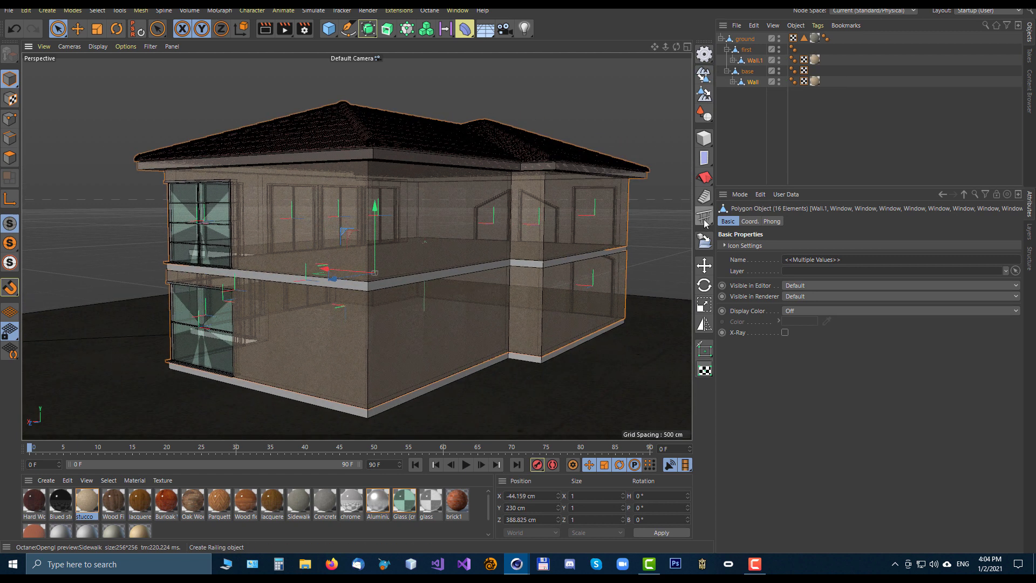
left_click(706, 354)
left_click(771, 367)
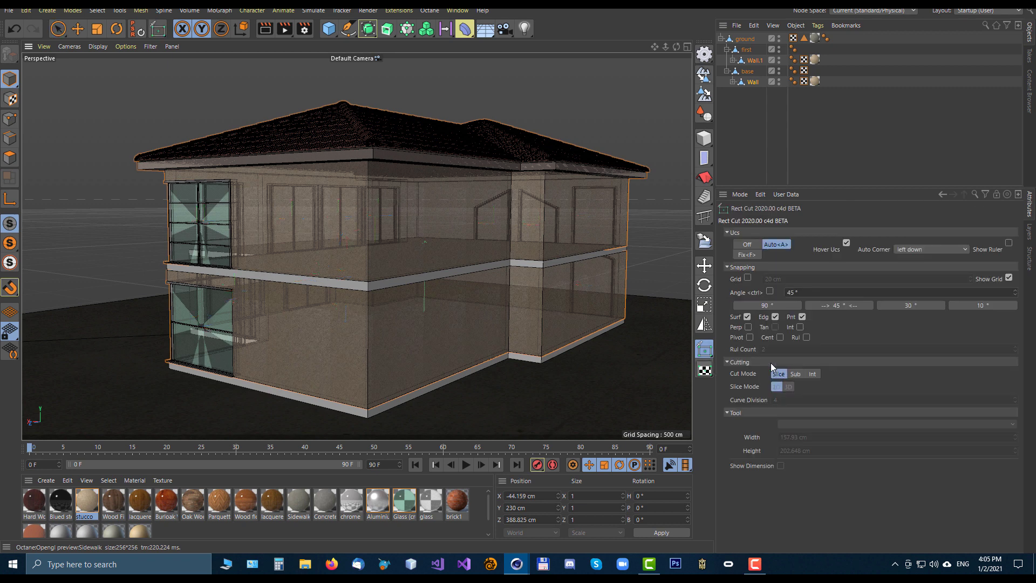
left_click_drag(383, 180, 368, 274)
left_click(259, 417)
left_click_drag(430, 302, 393, 289, "alt")
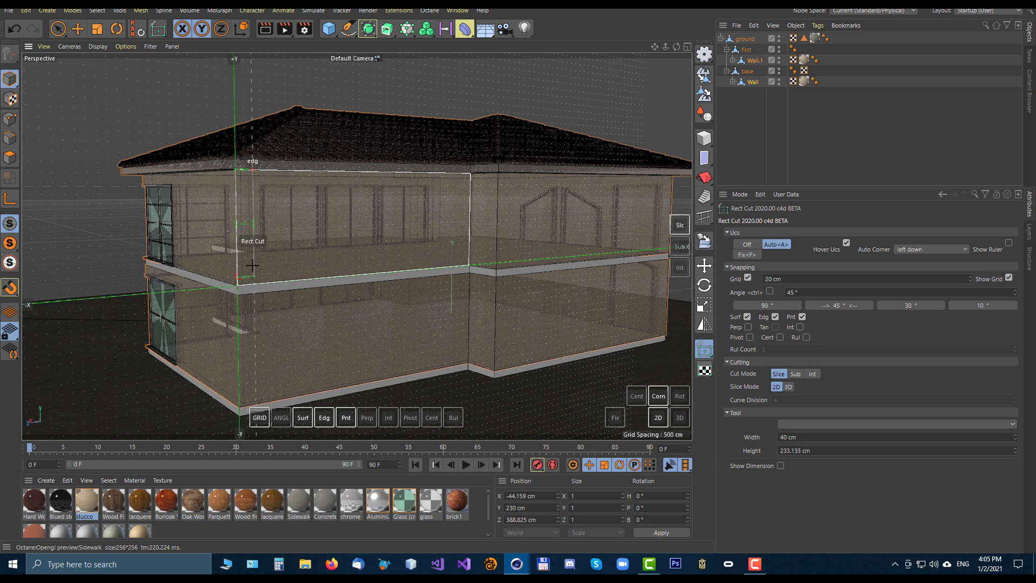
left_click(257, 403)
left_click_drag(318, 276, 343, 247, "alt")
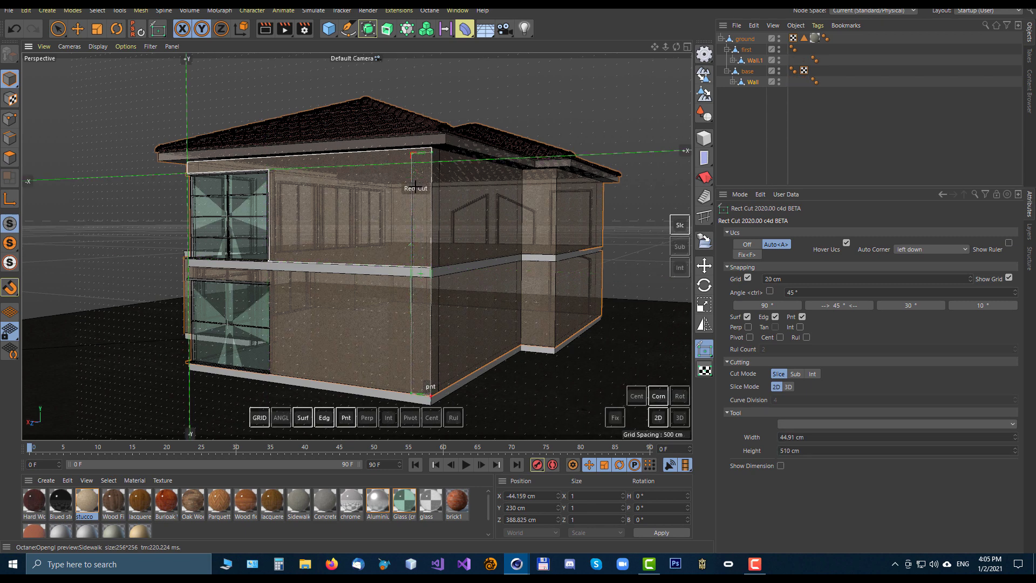
left_click(413, 145)
Slice a 40 cm wide, 520 cm high vertical strip at each end of the blank wall beside the terrace.
left_click_drag(413, 146, 374, 195, "alt")
left_click(330, 164)
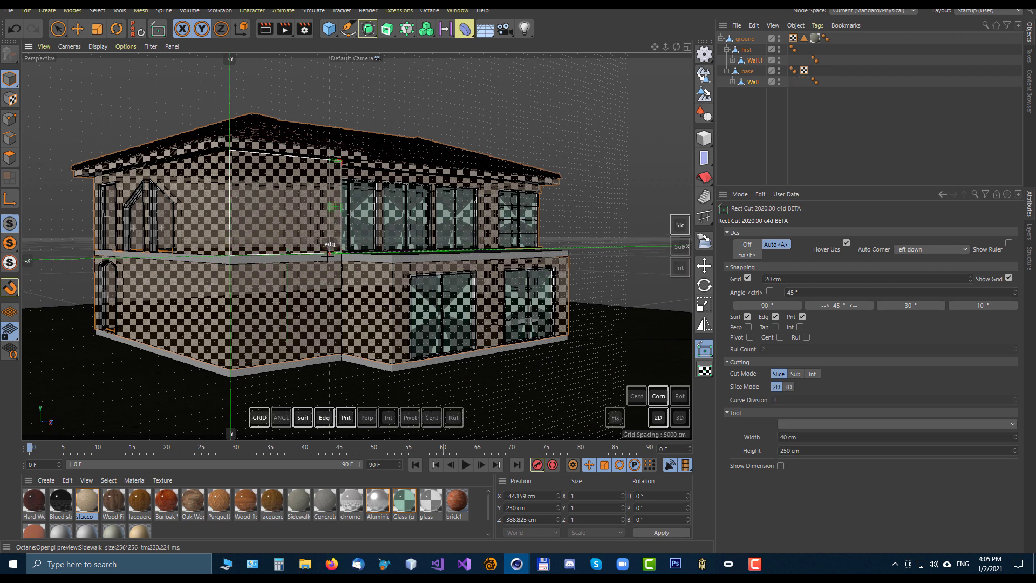
left_click(328, 353)
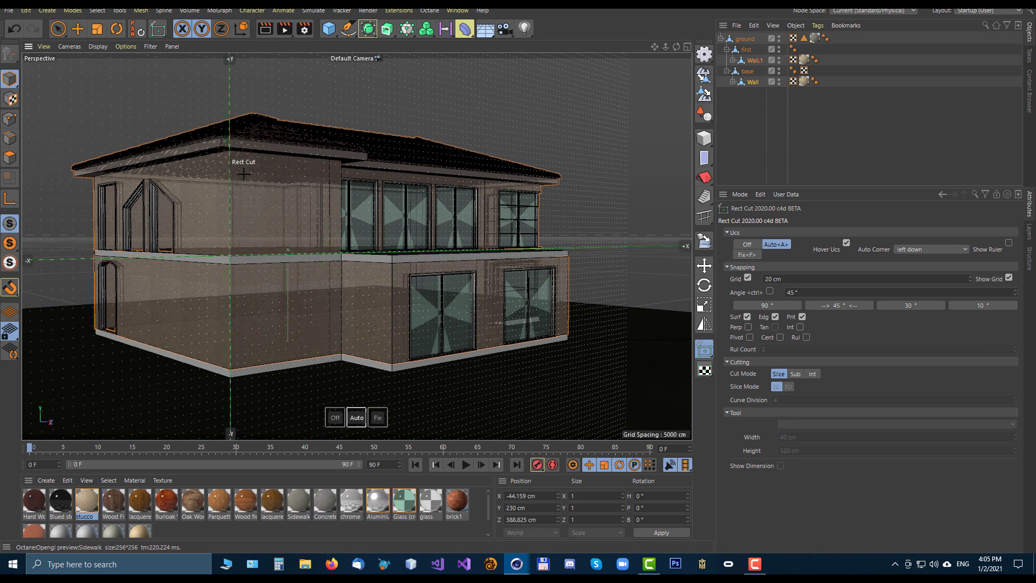
left_click(244, 155)
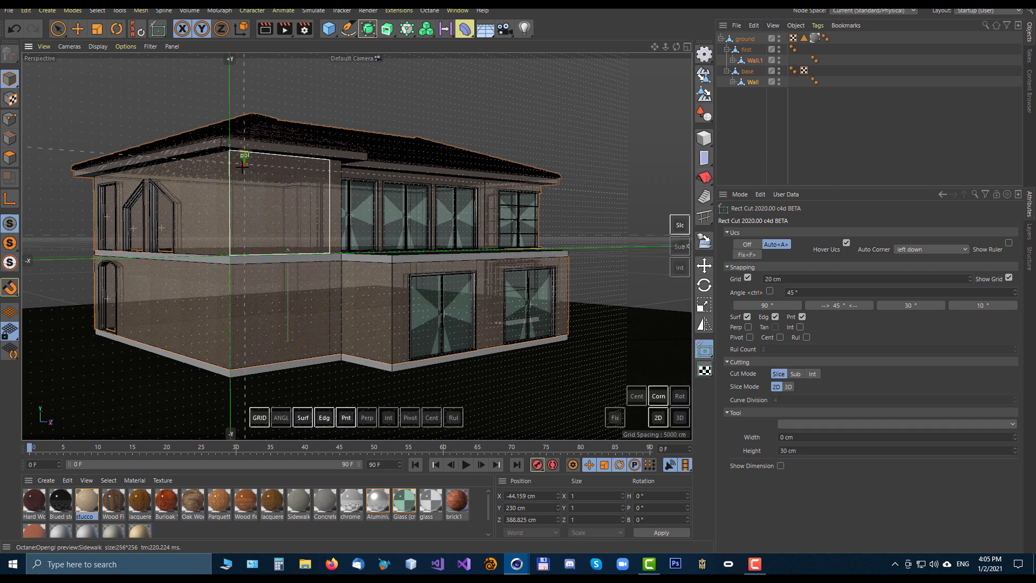
left_click(231, 369)
Slice a vertical strip down both floors at the terrace-side corner of the wall with the arched opening.
left_click_drag(243, 211, 282, 218, "alt")
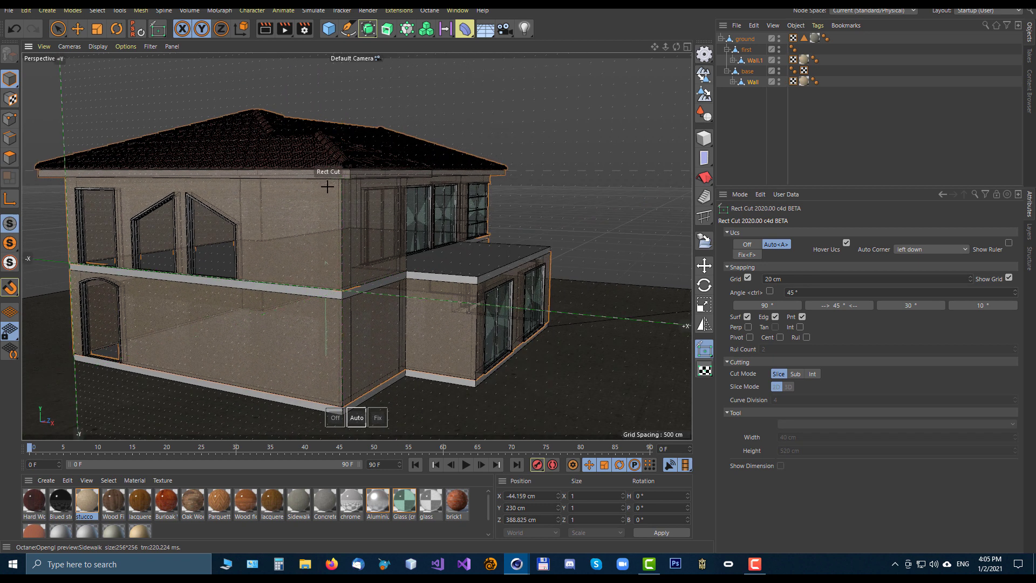
left_click_drag(326, 186, 329, 258)
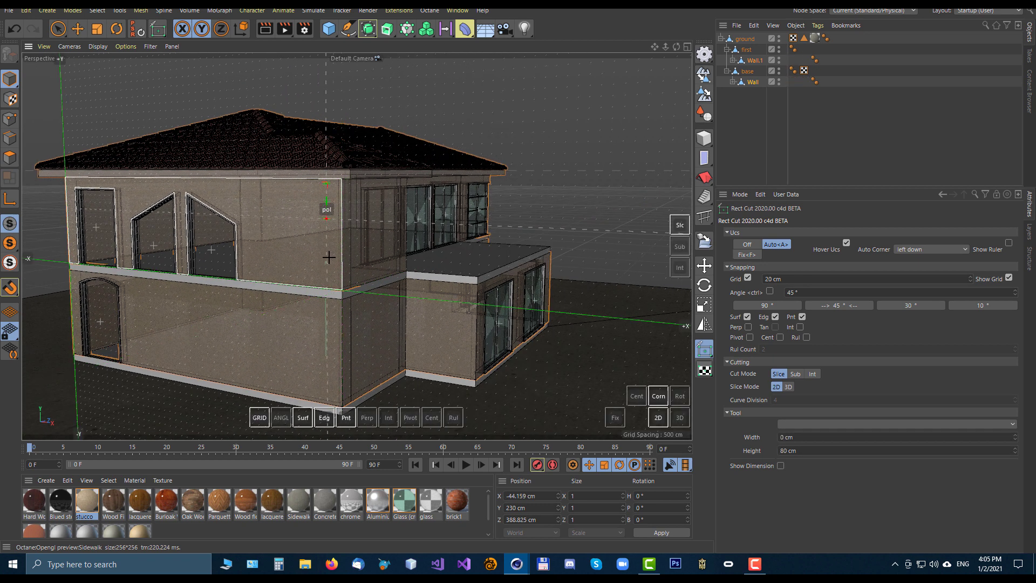
left_click(337, 401)
Slice a 40 by 250 cm pier between the two sloped-top openings on the first floor.
left_click_drag(222, 228, 227, 228, "alt")
left_click_drag(299, 200, 315, 251)
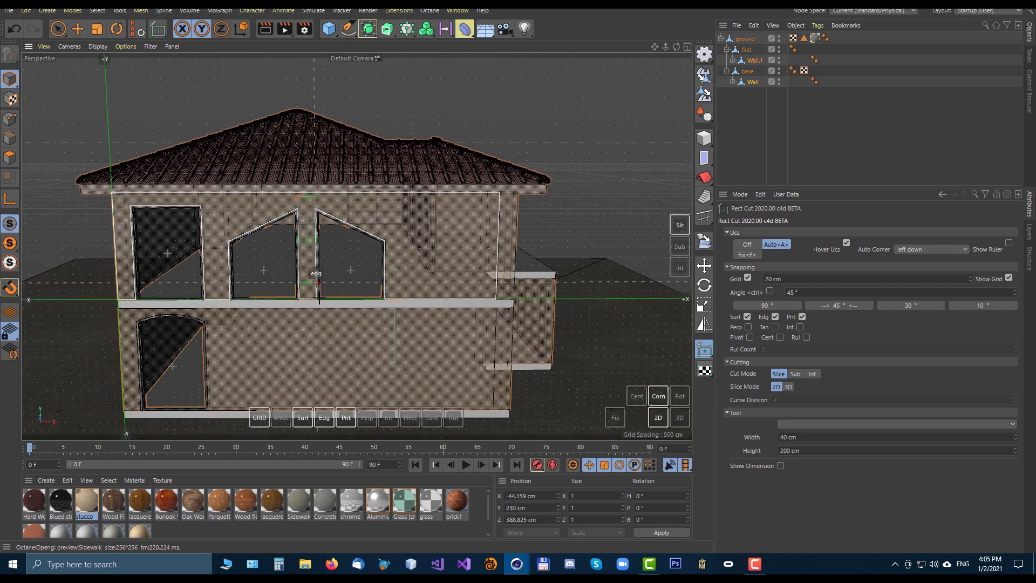
middle_click_drag(325, 280, 317, 185, "alt")
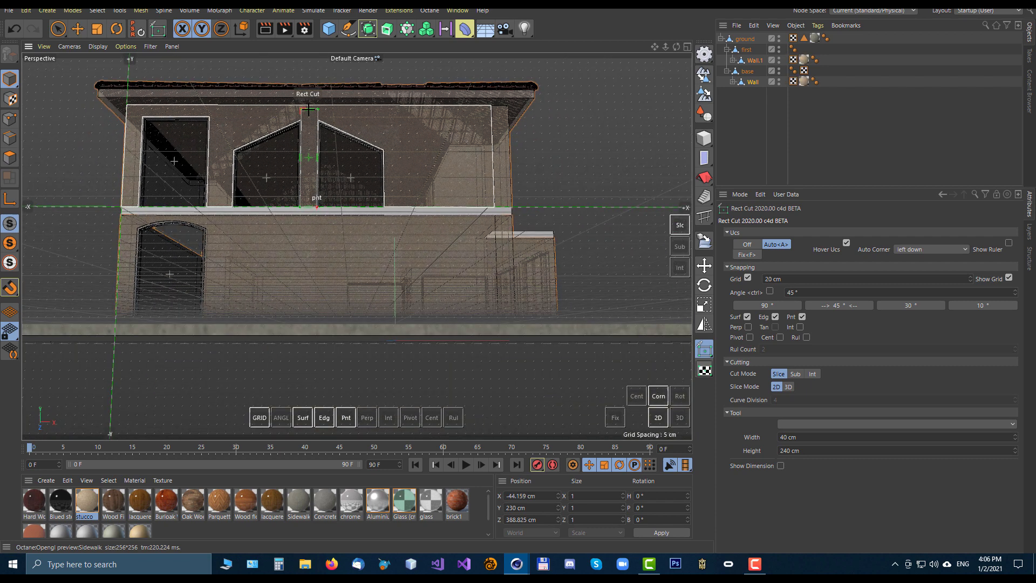
scroll(308, 109, "up", 3)
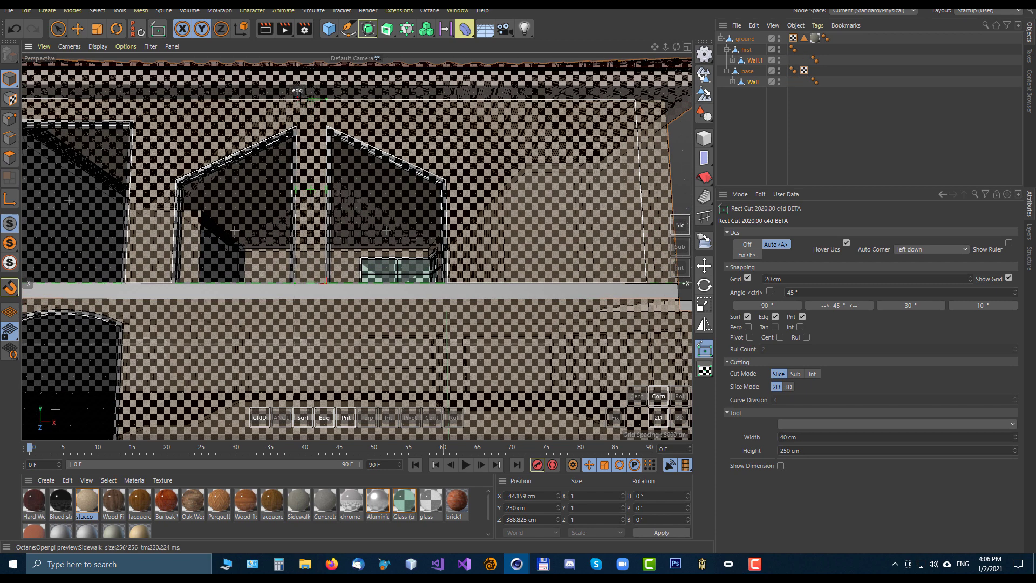
left_click(300, 99)
Slice 40 cm wide vertical strips down both floors on each side of the corner next to the arched opening.
left_click_drag(130, 108, 168, 116, "alt")
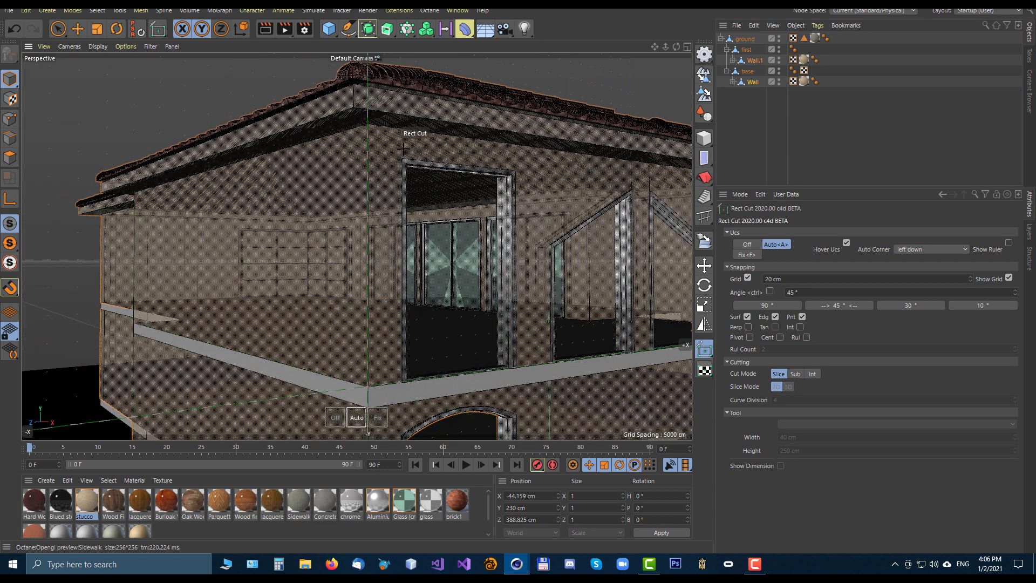
left_click_drag(495, 211, 378, 324, "alt")
scroll(212, 284, "down", 4)
left_click_drag(184, 318, 254, 305)
key("Return")
left_click_drag(237, 254, 317, 261, "alt")
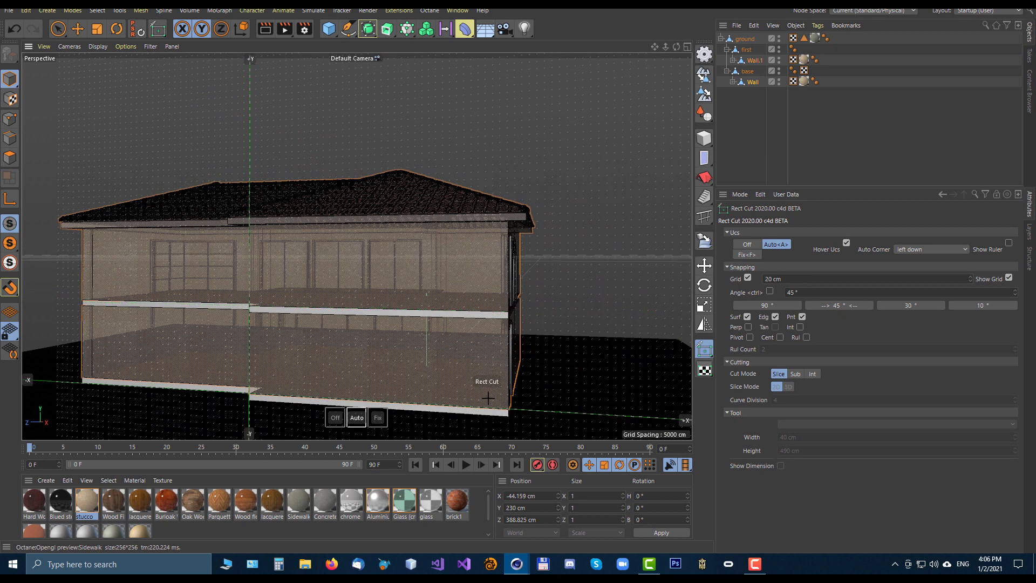
left_click_drag(508, 406, 493, 221)
key("Return")
Slice full-height vertical strips on both sides of the back wall's recess, making the one on the longer section 40 cm wide.
left_click_drag(229, 261, 321, 261, "alt")
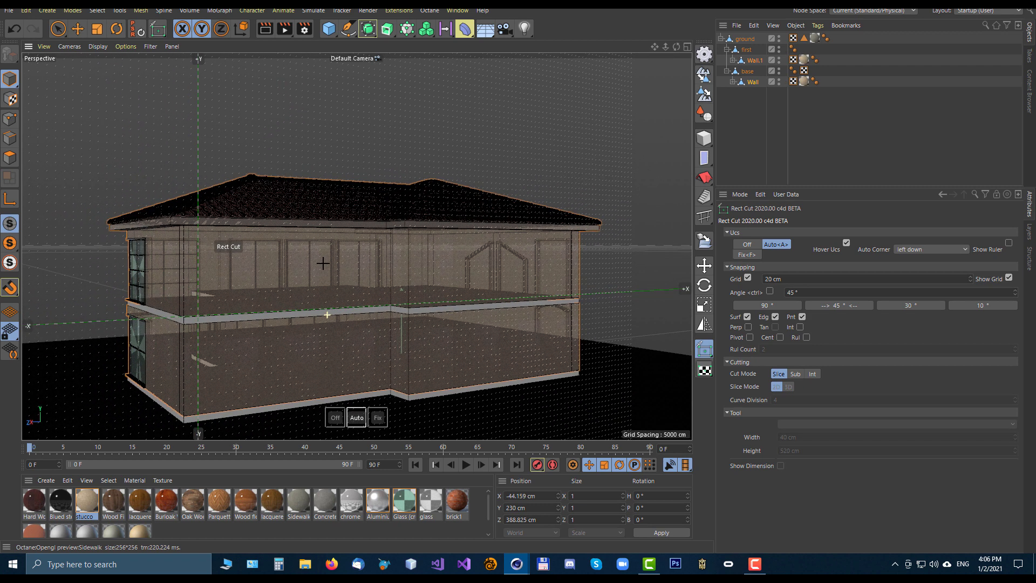
left_click_drag(417, 245, 417, 245)
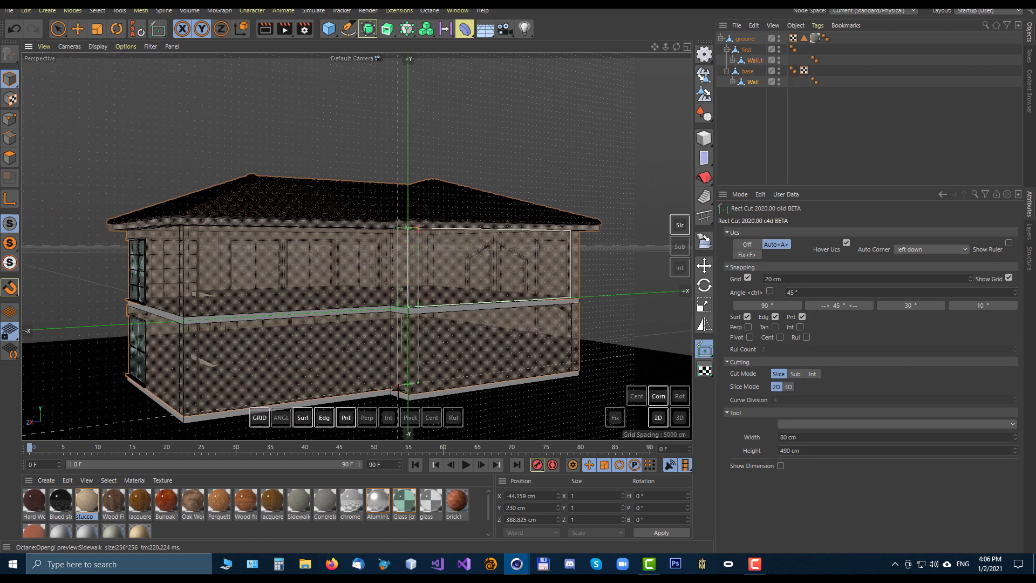
left_click_drag(398, 391, 408, 396)
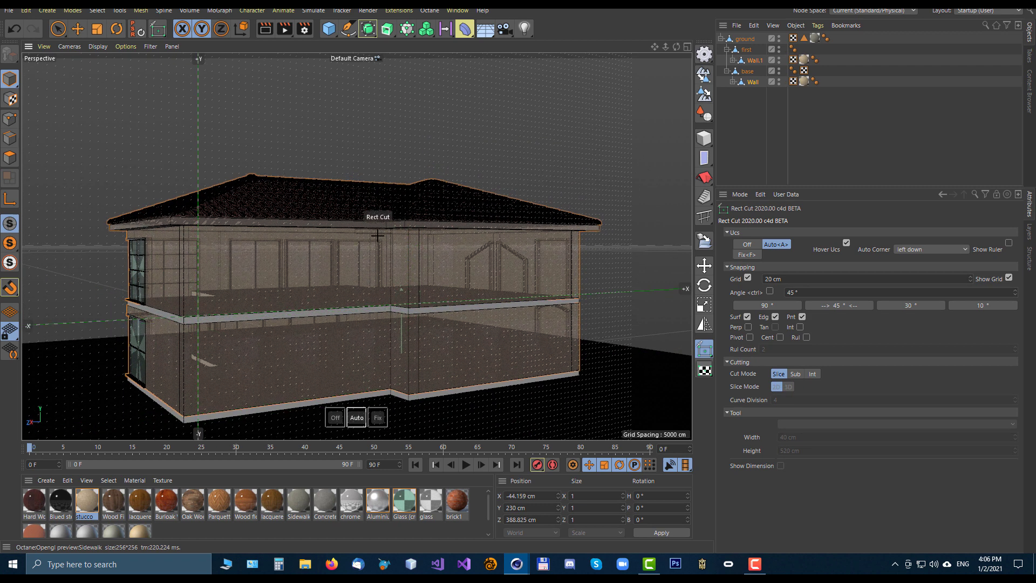
left_click_drag(379, 231, 391, 354)
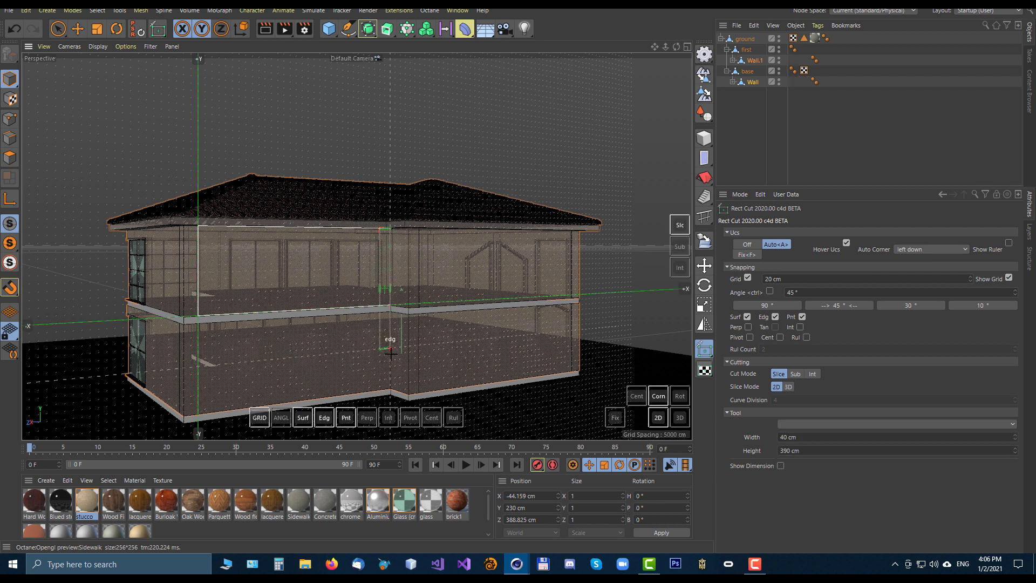
left_click(387, 387)
Re-slice the 40 cm wide vertical strip at the back wall's corner nearest the corner windows.
left_click_drag(246, 292, 326, 315, "alt")
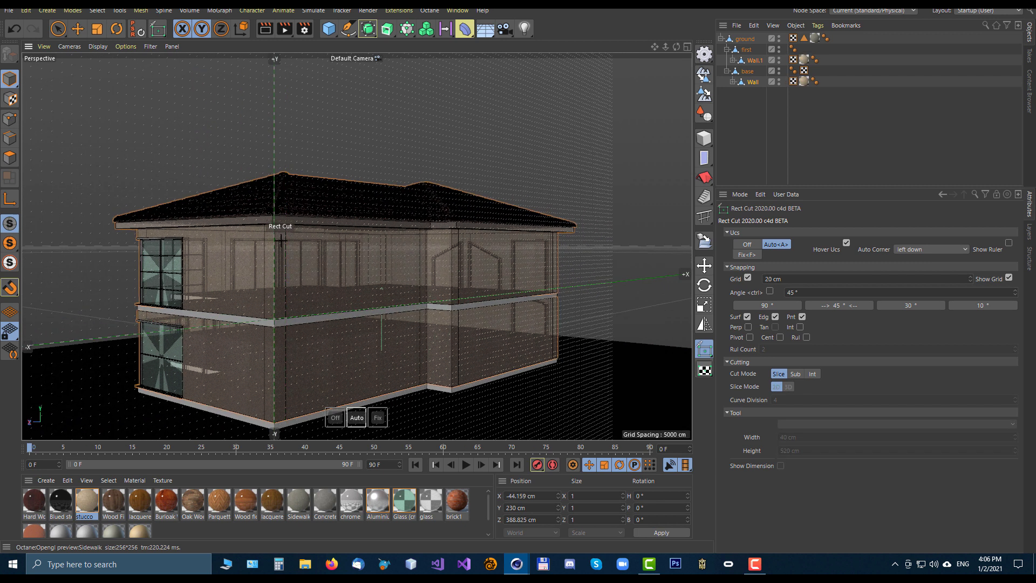
left_click_drag(285, 226, 282, 263)
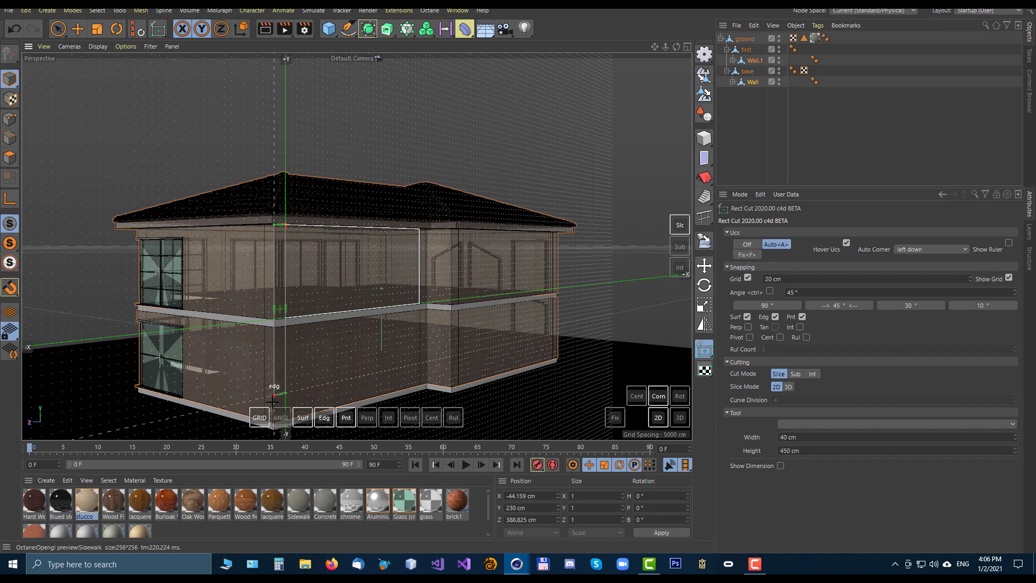
left_click(304, 244)
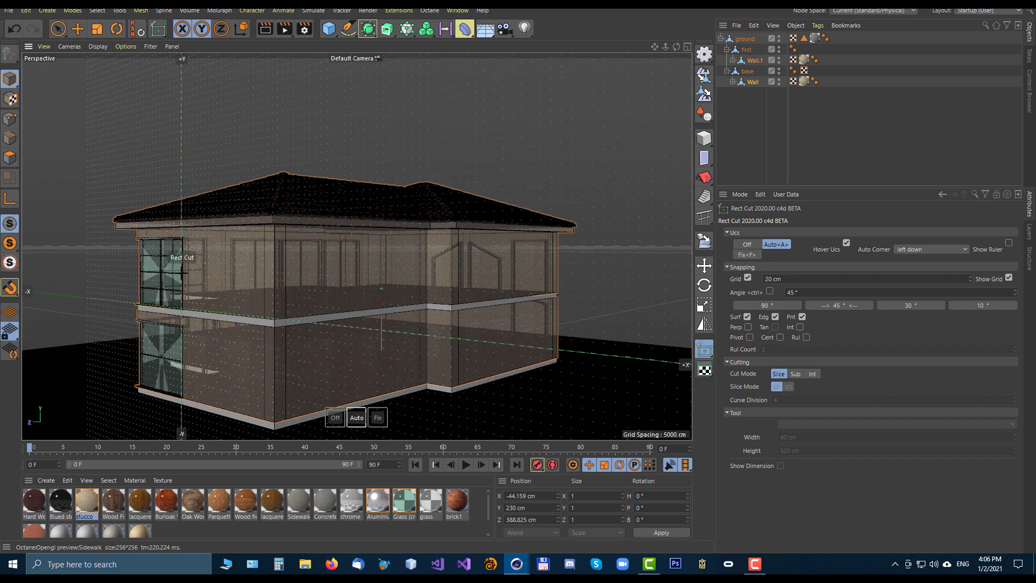
Select the first, Wall.1, base and Wall objects and pick the front wall polygons around the windows on both floors.
left_click_drag(182, 270, 522, 277, "alt")
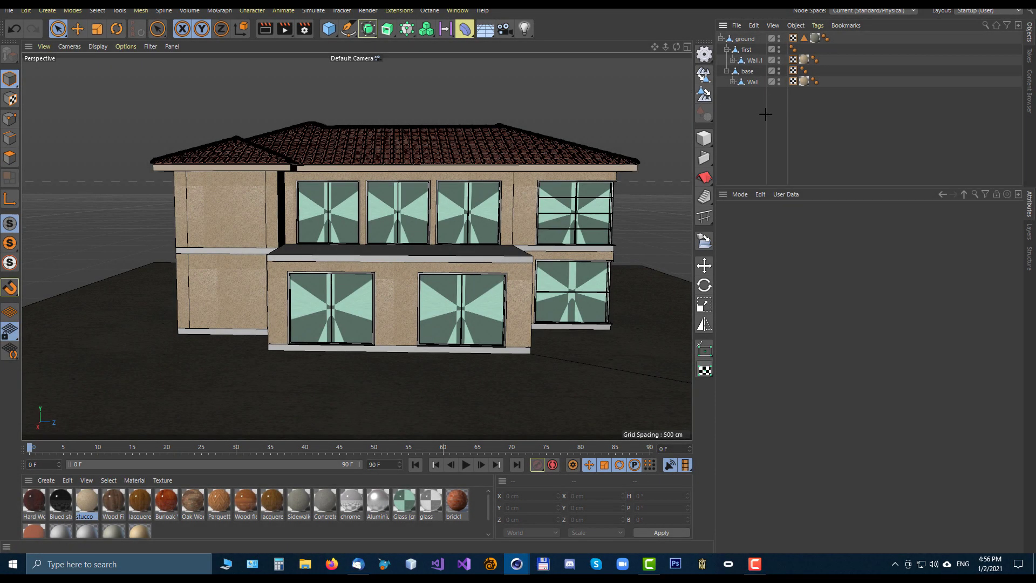
left_click_drag(759, 102, 732, 43)
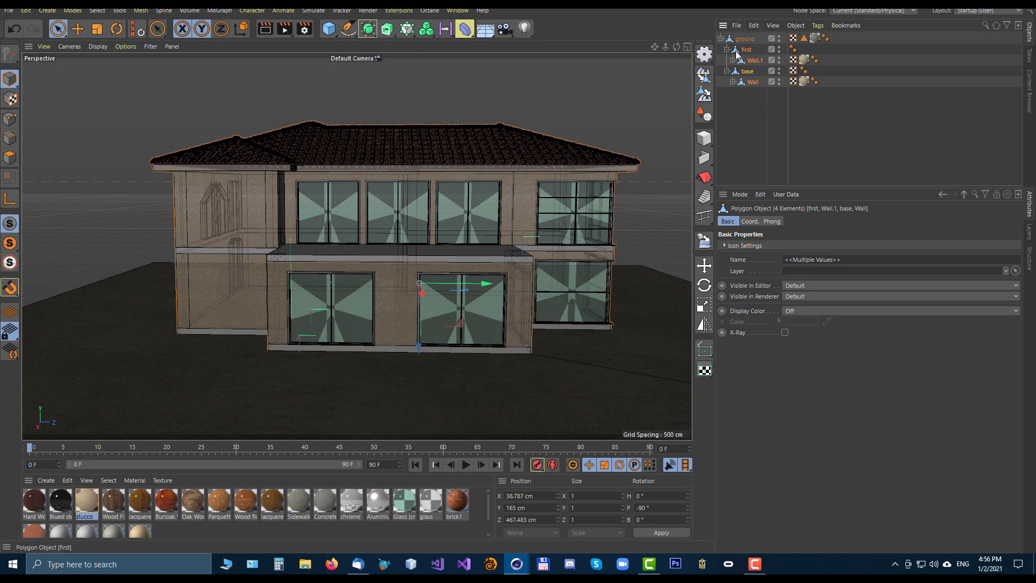
left_click(9, 157)
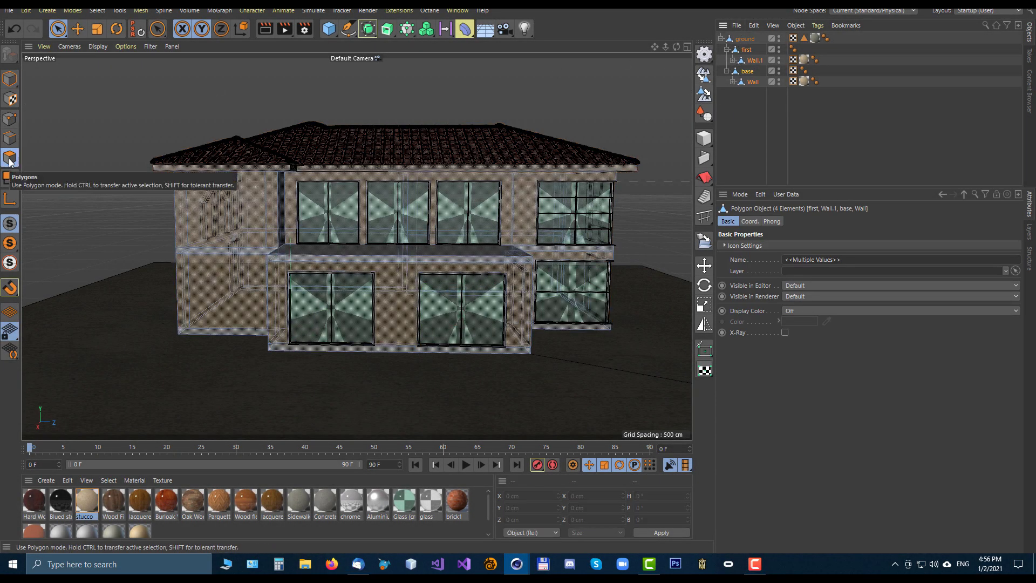
left_click(283, 219)
left_click(523, 281, "shift")
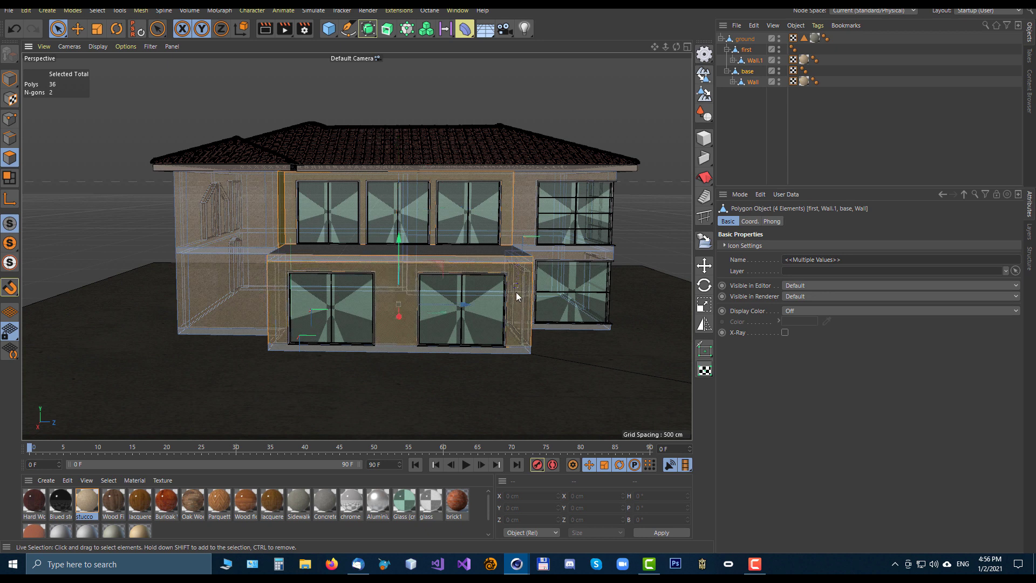
Add the terrace wing's glazed side face and the adjoining wall and band polygons around the corner windows to the selection.
left_click_drag(535, 238, 470, 243, "alt")
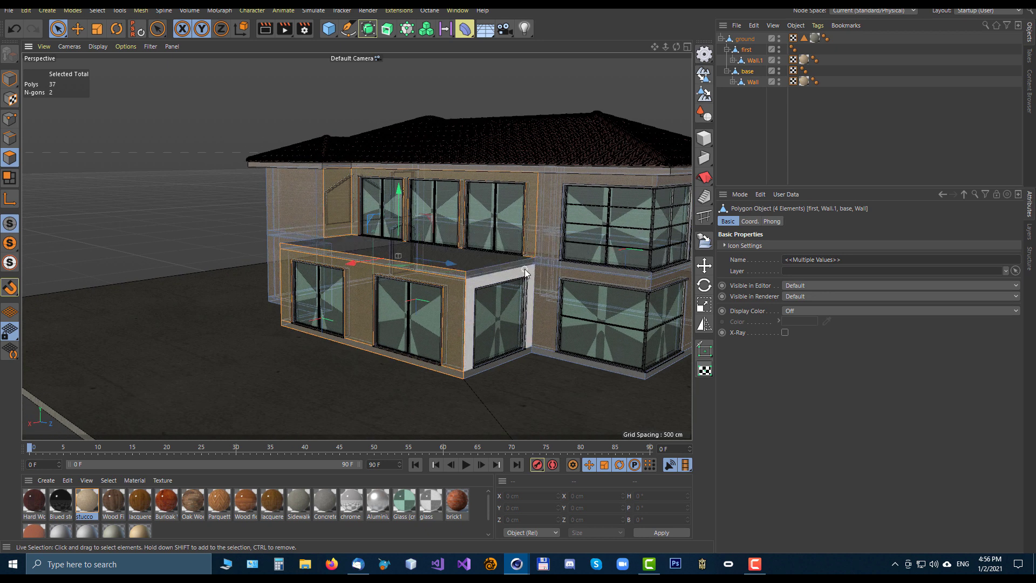
left_click(527, 271, "shift")
left_click(549, 263, "shift")
mouse_move(663, 279)
left_mouse_down("shift")
mouse_move(658, 372)
mouse_move(579, 372)
mouse_move(528, 359)
left_mouse_up("shift")
Add the wing's opposite side, the base band and the corner strips of the blank wall beside it to the selection.
mouse_move(331, 287)
left_mouse_down("alt")
mouse_move(366, 254)
mouse_move(458, 276)
mouse_move(475, 405)
mouse_move(490, 363)
left_mouse_up("alt")
left_click(448, 293, "shift")
left_click(433, 402, "shift")
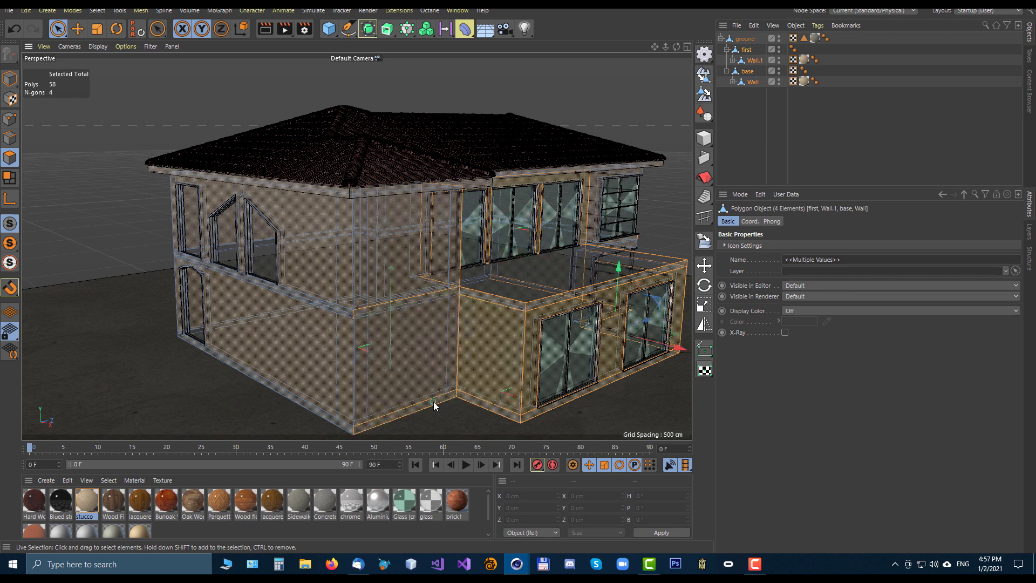
mouse_move(359, 306)
left_mouse_down("shift")
mouse_move(359, 326)
mouse_move(346, 292)
mouse_move(347, 335)
left_mouse_up("shift")
Add the end strips of the corner-window side wall to the selection and remove its large upper wall polygon.
left_click_drag(511, 269, 540, 281, "alt")
left_click_drag(641, 283, 529, 273, "alt")
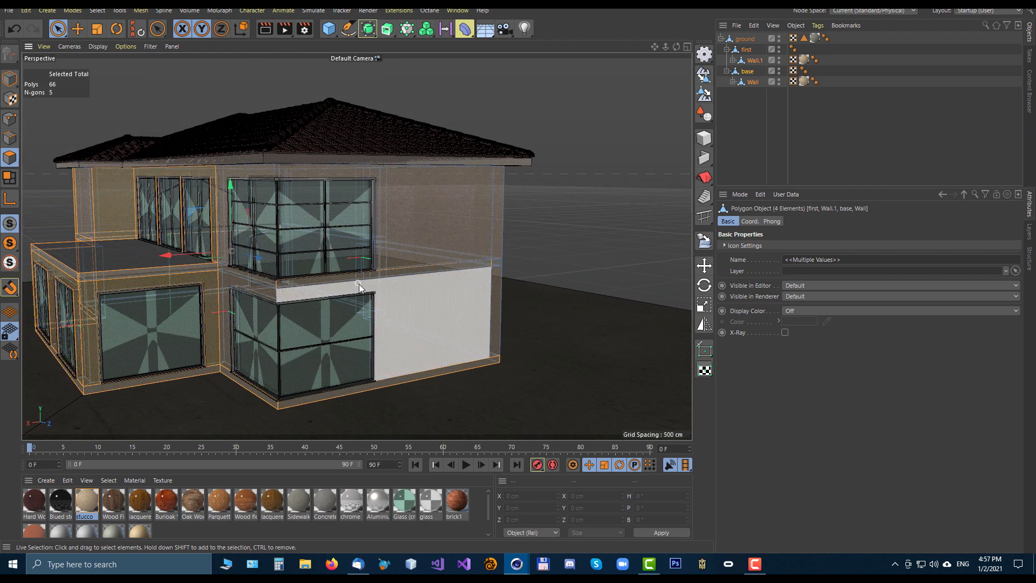
left_click(497, 209, "shift")
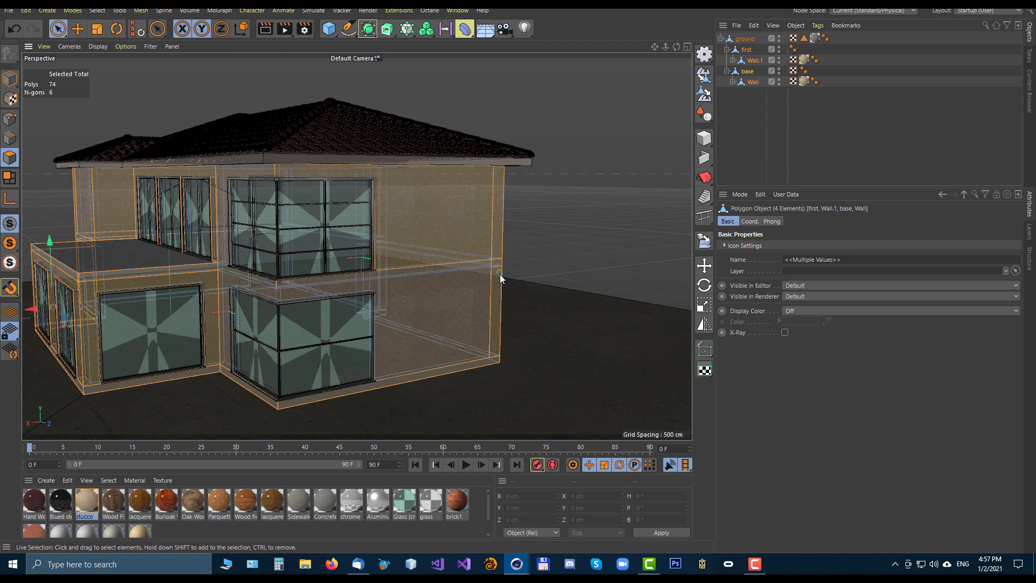
left_click(456, 234, "ctrl")
Add the back wall's corner strips and the strips around its recess on both floors to the polygon selection.
left_click_drag(565, 218, 308, 226, "alt")
left_click(77, 221, "shift")
left_click(79, 276, "shift")
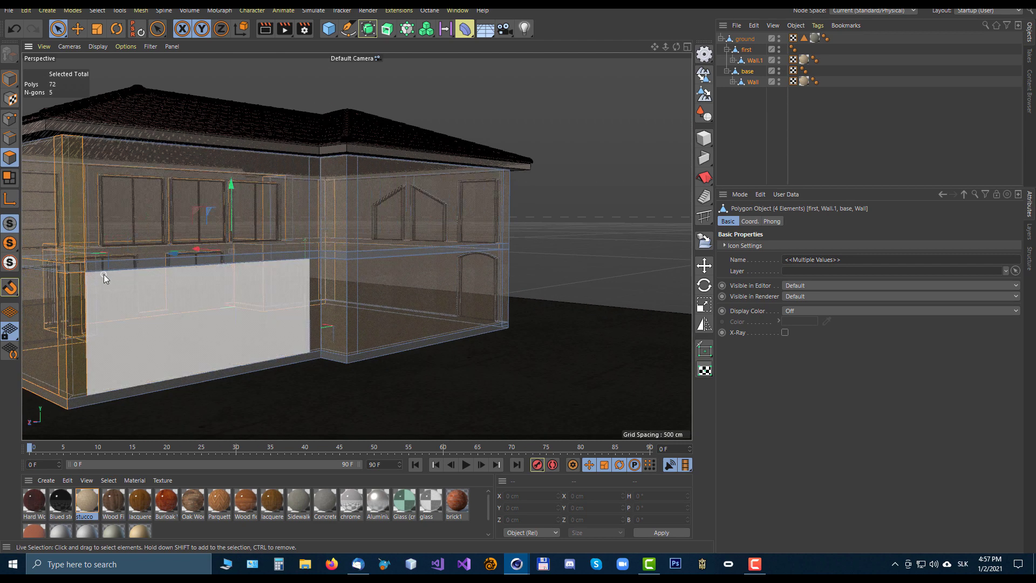
left_click(106, 273, "shift")
left_click(315, 242, "shift")
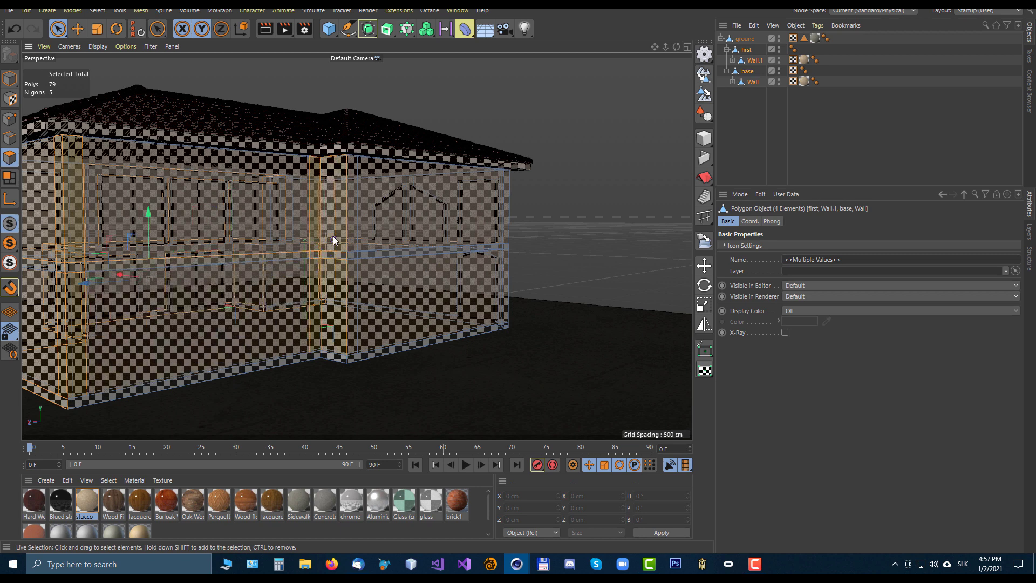
left_click(352, 256, "shift")
left_click(365, 255, "shift")
Add the base band polygons along the arched-door side, the back wall and its recess to the polygon selection.
left_click_drag(462, 234, 399, 227, "alt")
left_click(420, 339, "shift")
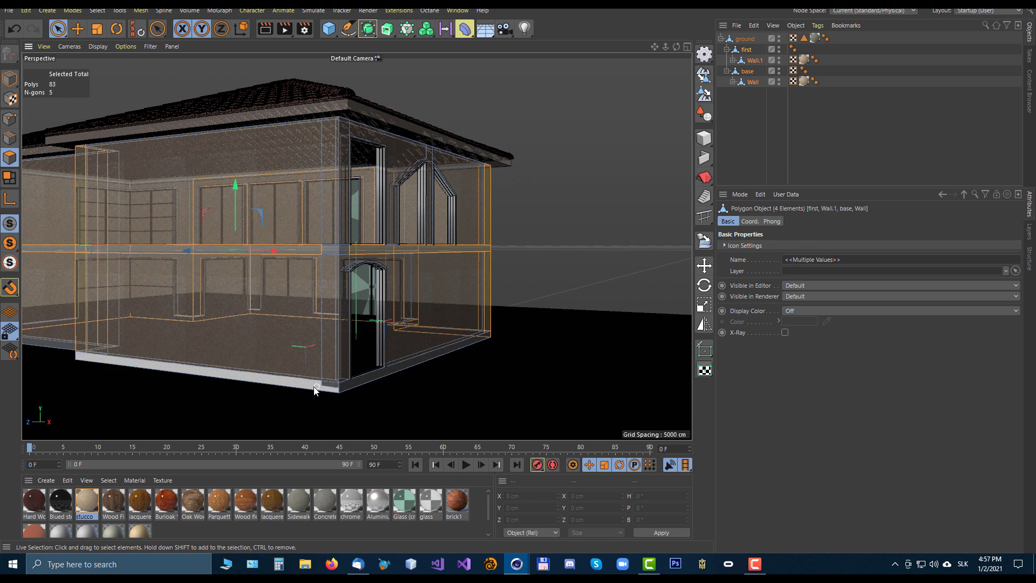
left_click(137, 349, "shift")
left_click(81, 324, "shift")
left_click_drag(155, 270, 290, 289, "alt")
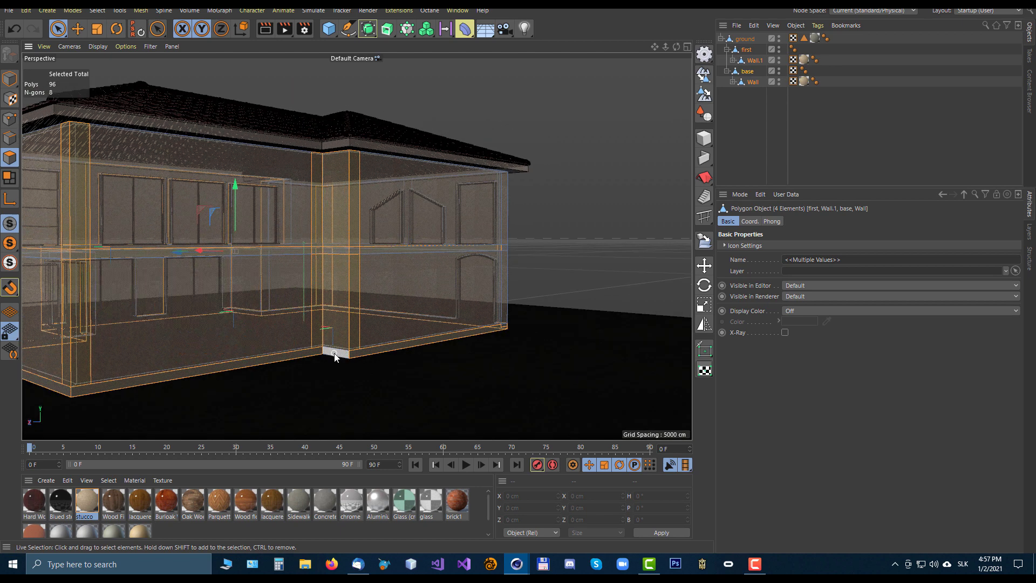
left_click(444, 266, "shift")
Add the corner strips beside the arched door on both floors, the adjoining bands and the pier between the sloped-top openings to the selection.
left_click_drag(444, 267, 226, 246, "alt")
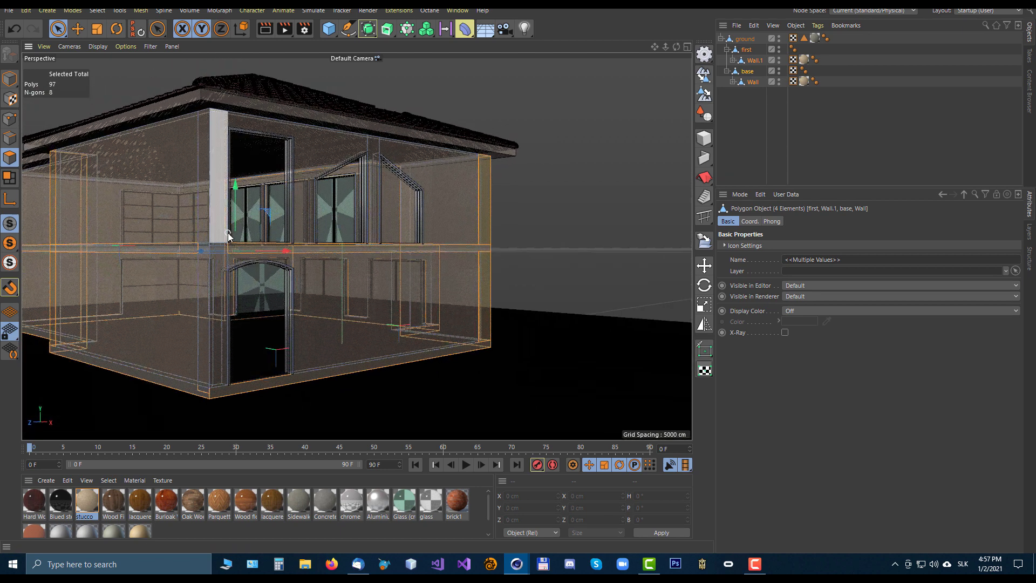
left_click(217, 249, "shift")
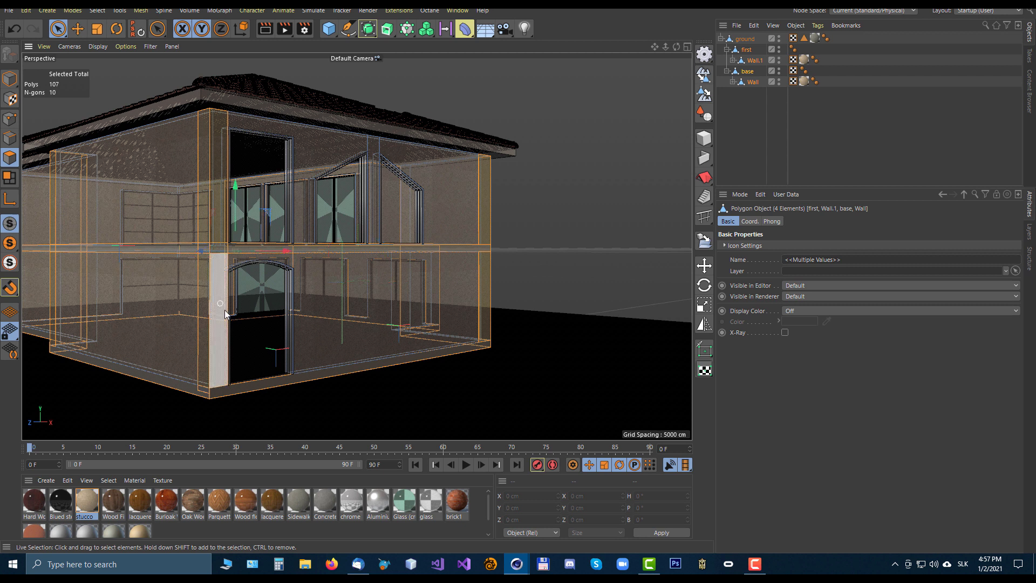
left_click(205, 396, "shift")
mouse_move(373, 162)
left_mouse_down("shift")
mouse_move(456, 186)
mouse_move(465, 247)
mouse_move(440, 356)
left_mouse_up("shift")
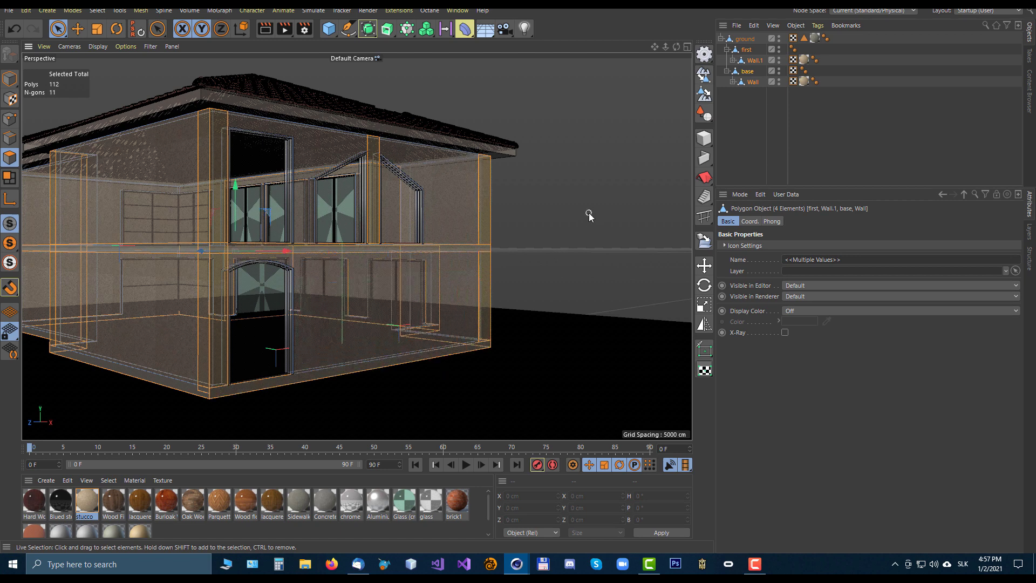
Start the Rect UV tool on the selected facade polygons and turn off its grid snapping.
left_click_drag(579, 218, 376, 209, "alt")
left_click(705, 371)
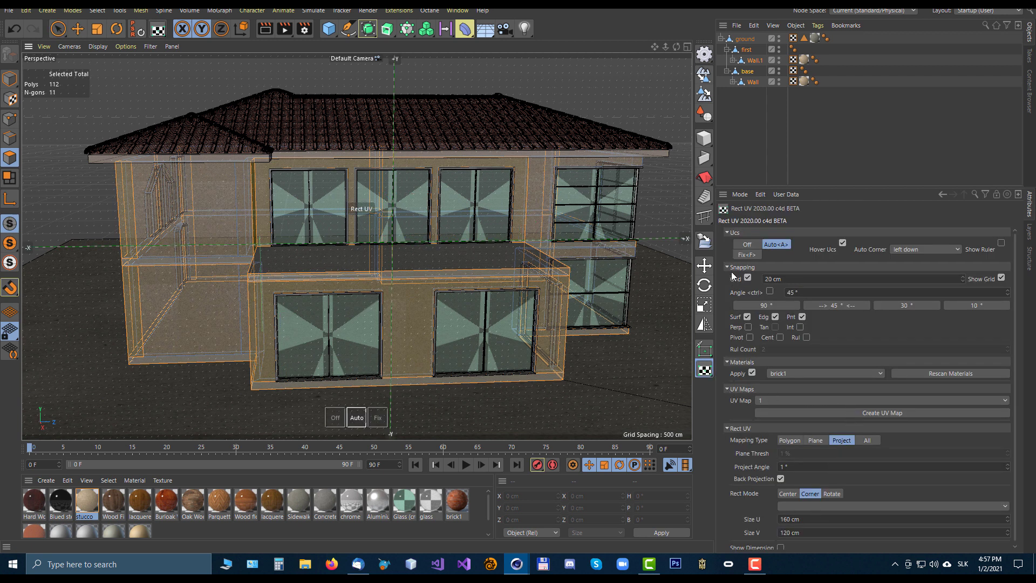
left_click(727, 267)
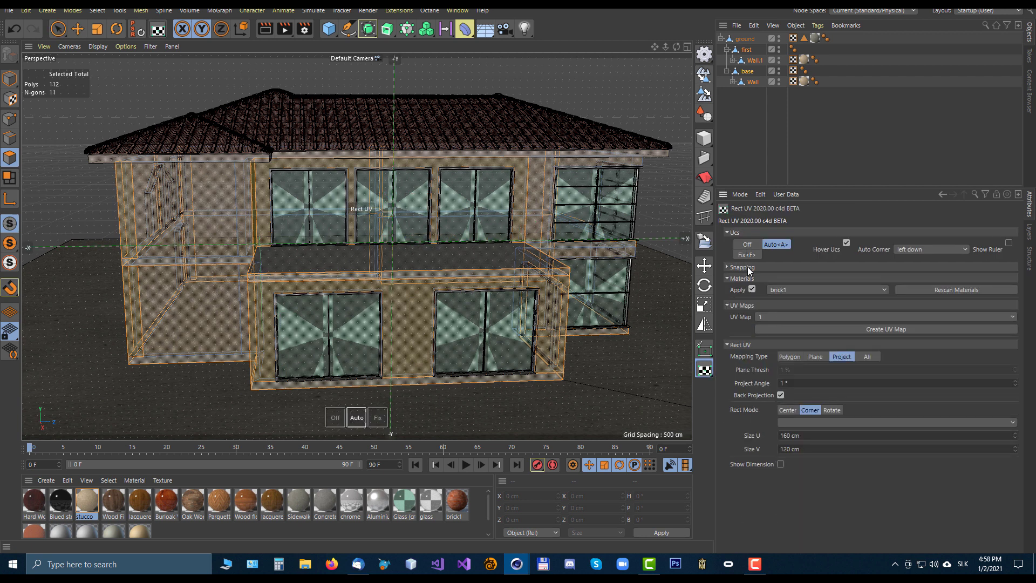
left_click(727, 266)
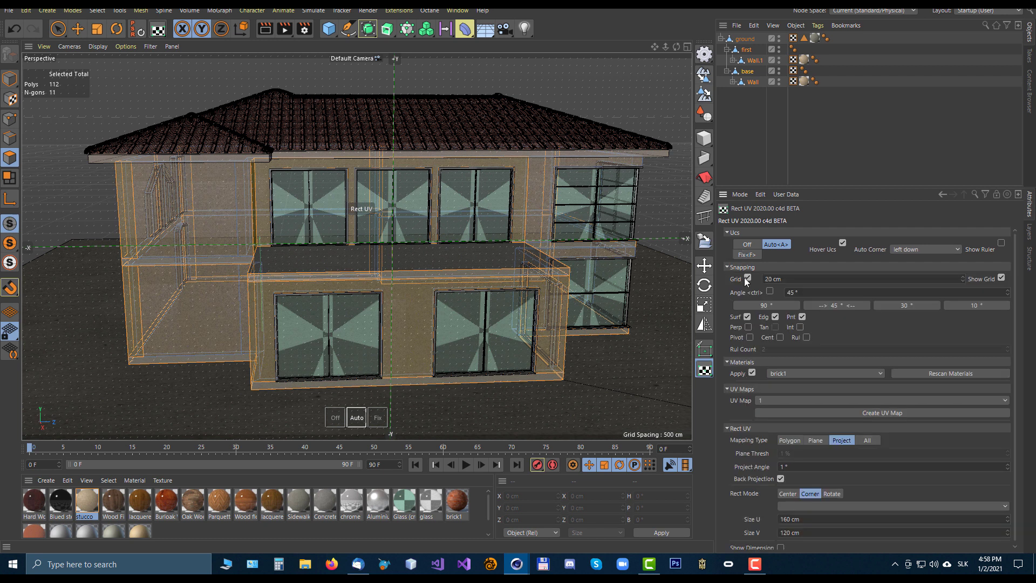
left_click(747, 278)
left_click(728, 233)
left_click(726, 244)
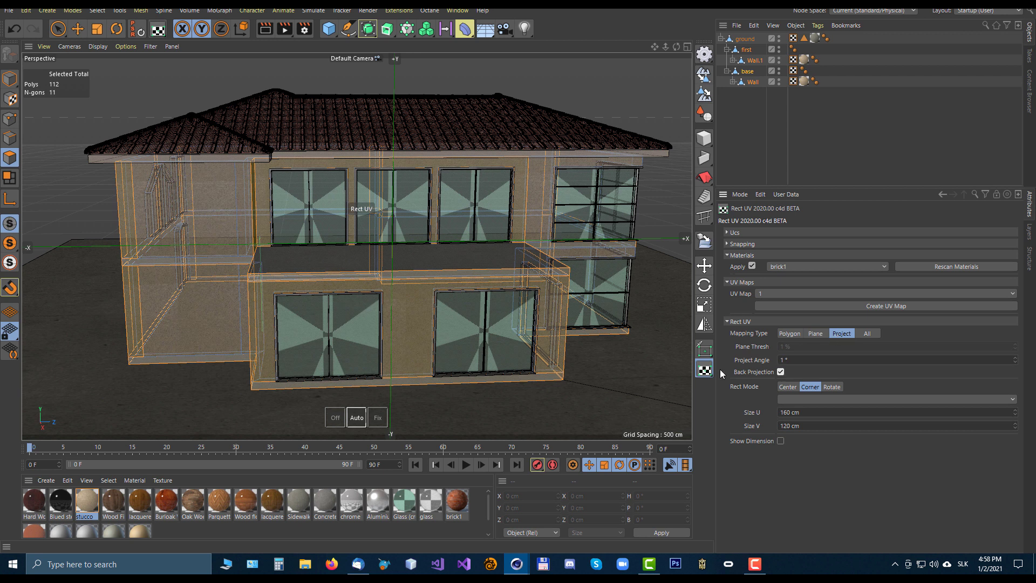
Map the brick1 material onto the selected facade polygons using Project mapping and the bricks_uv preset.
left_click(399, 295)
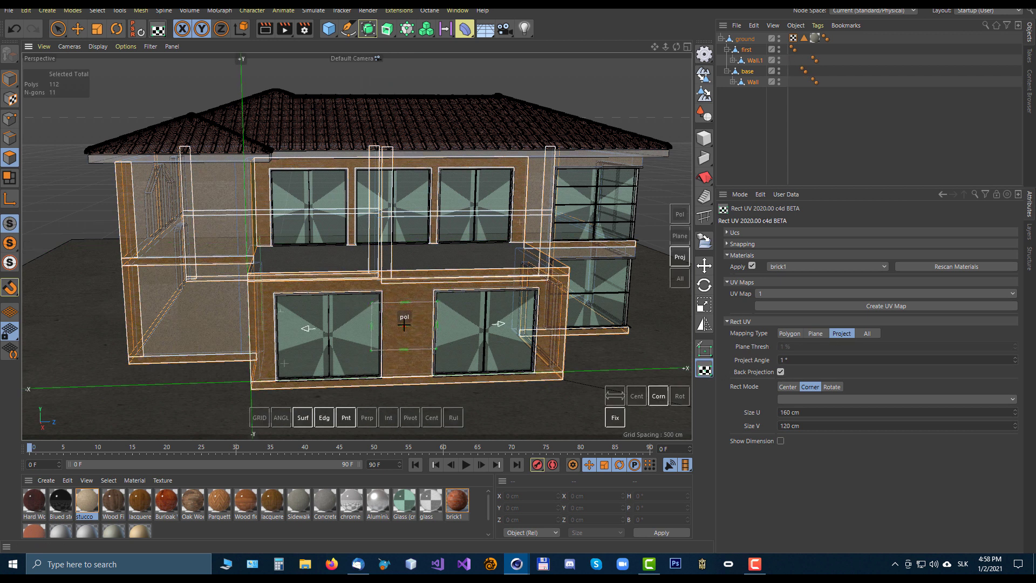
left_click(403, 323)
left_click(789, 400)
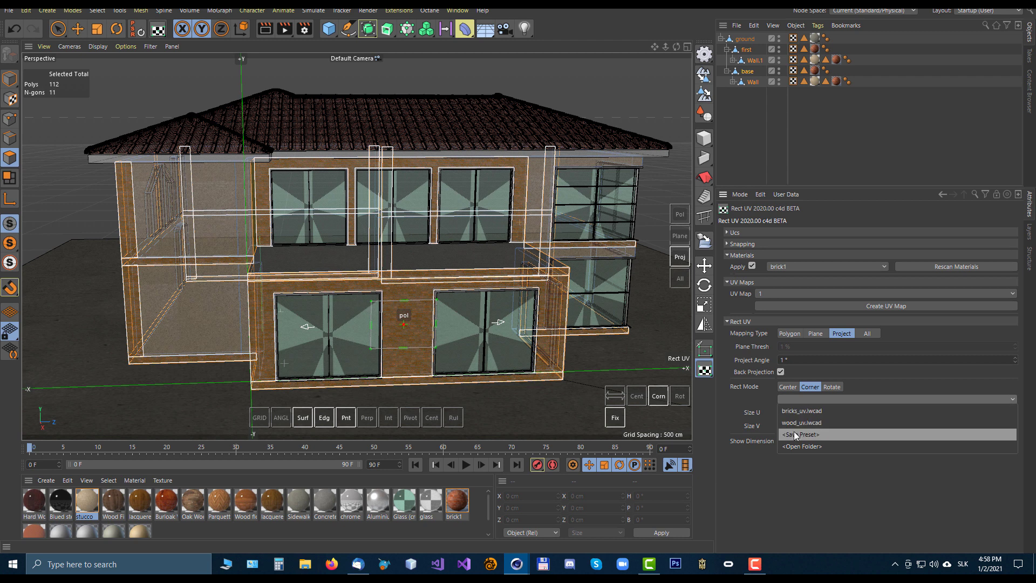
left_click(802, 411)
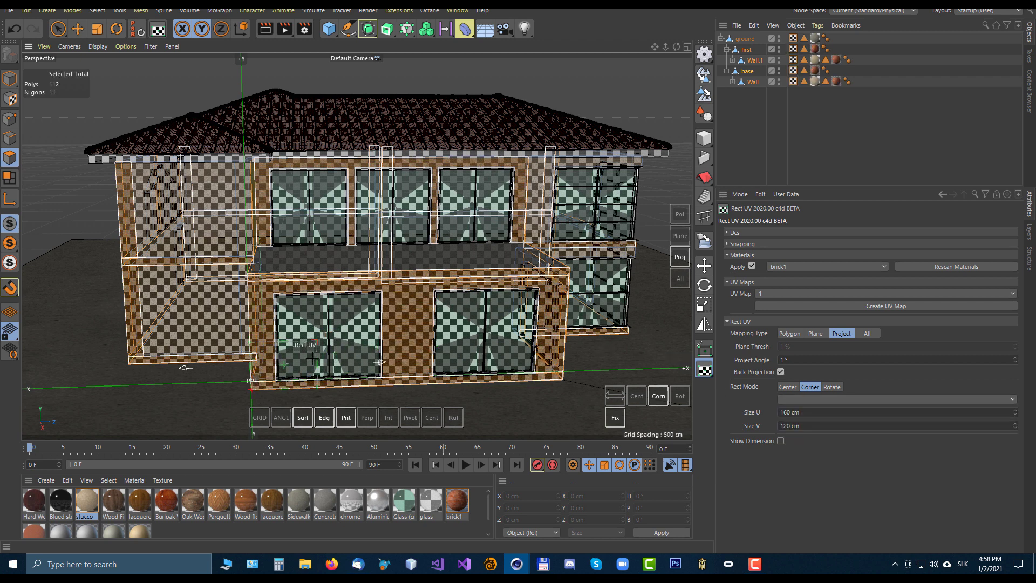
Anchor the brick mapping at the lower corner of the terrace wing's glazed side face, then leave the tool and clear the object selection.
left_click_drag(321, 354, 146, 298, "alt")
left_click_drag(447, 237, 413, 232, "alt")
left_click(235, 340)
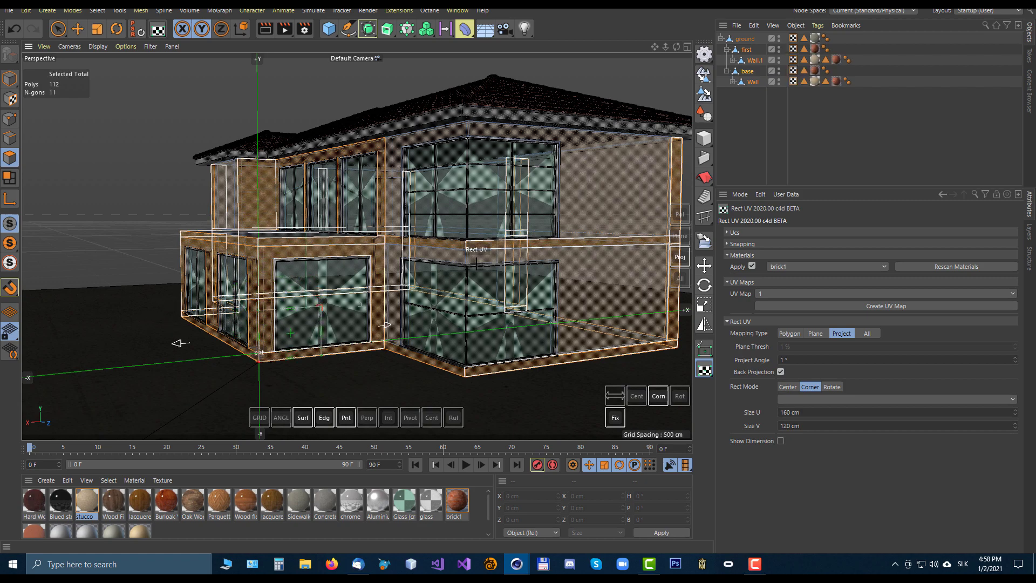
left_click_drag(475, 264, 424, 260, "alt")
left_click_drag(296, 230, 410, 240, "alt")
key("space")
left_click_drag(369, 126, 375, 170, "alt")
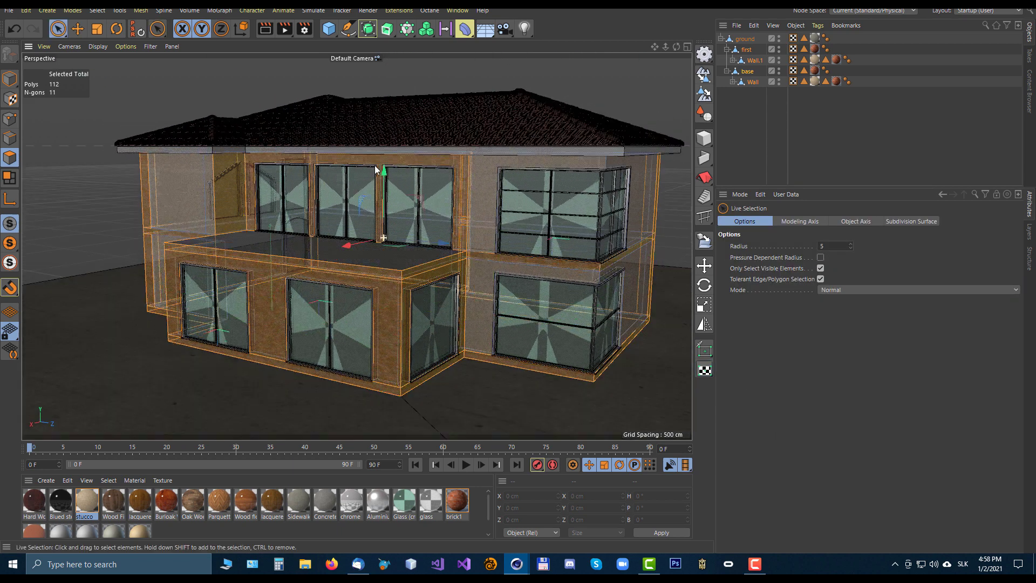
left_click(650, 92)
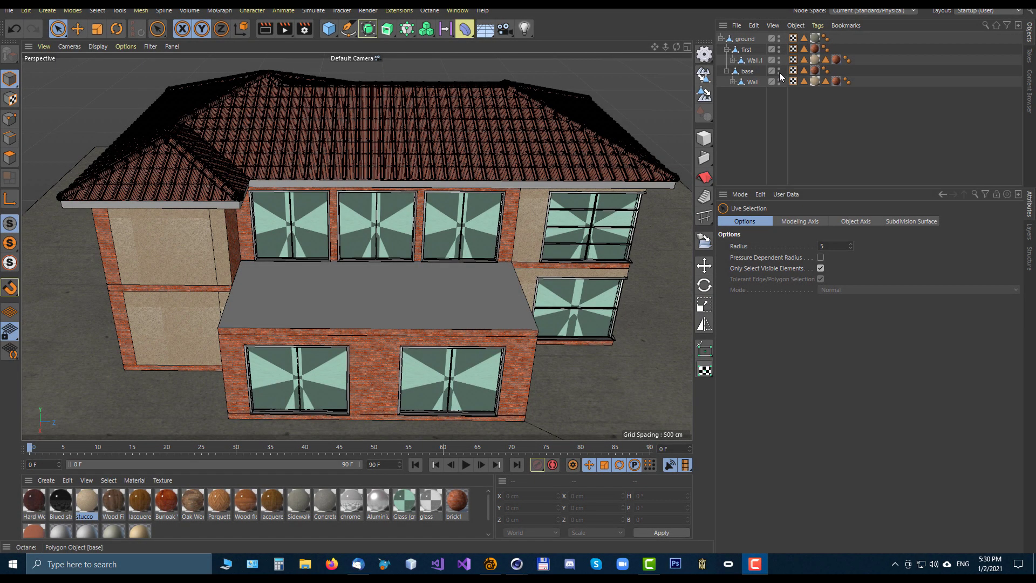
Hide the Wall and Wall.1 objects in the viewport and select the floor slabs "first" and "base".
double_click(779, 81)
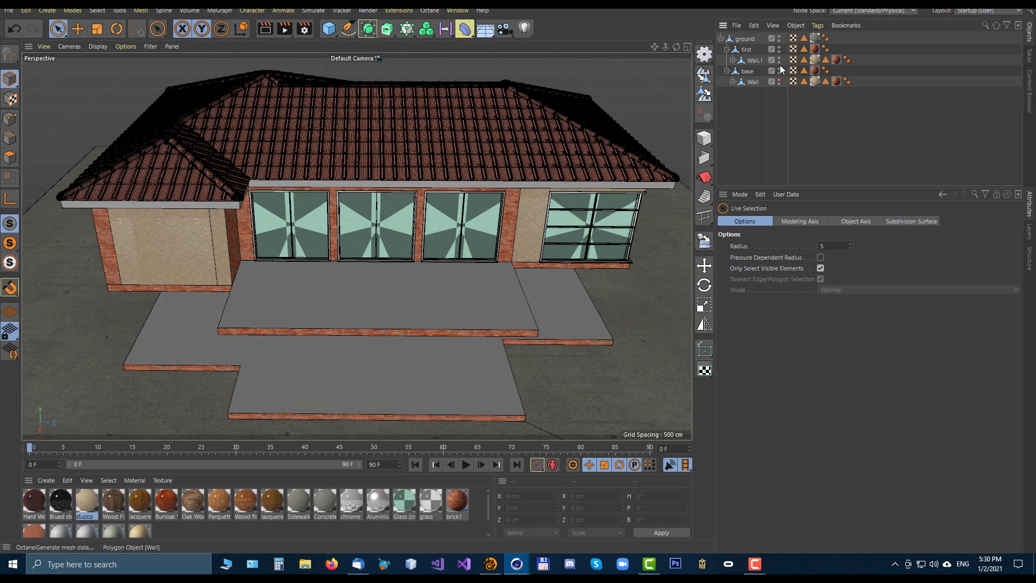
double_click(778, 60)
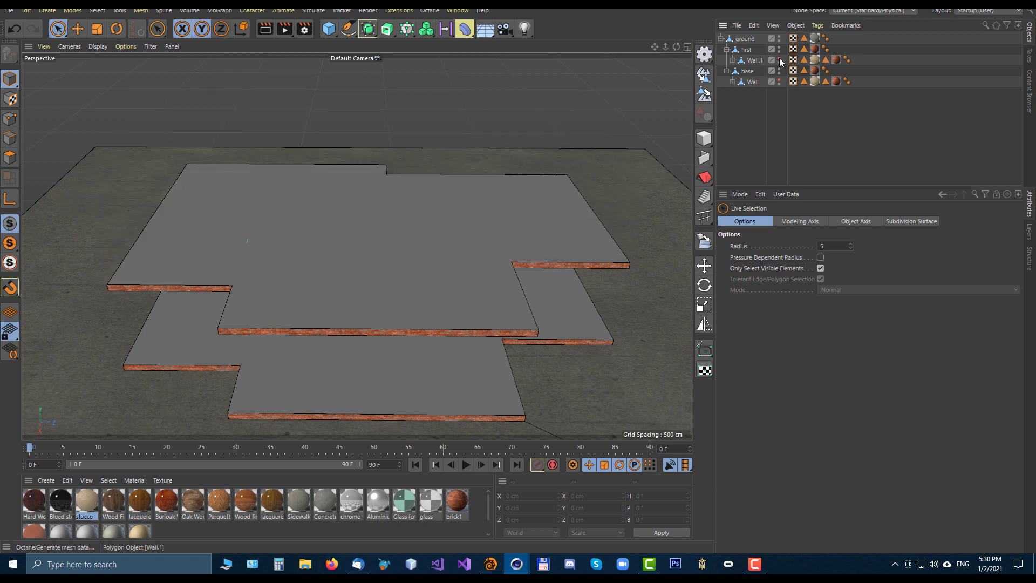
left_click(746, 50)
left_click(748, 71, "shift")
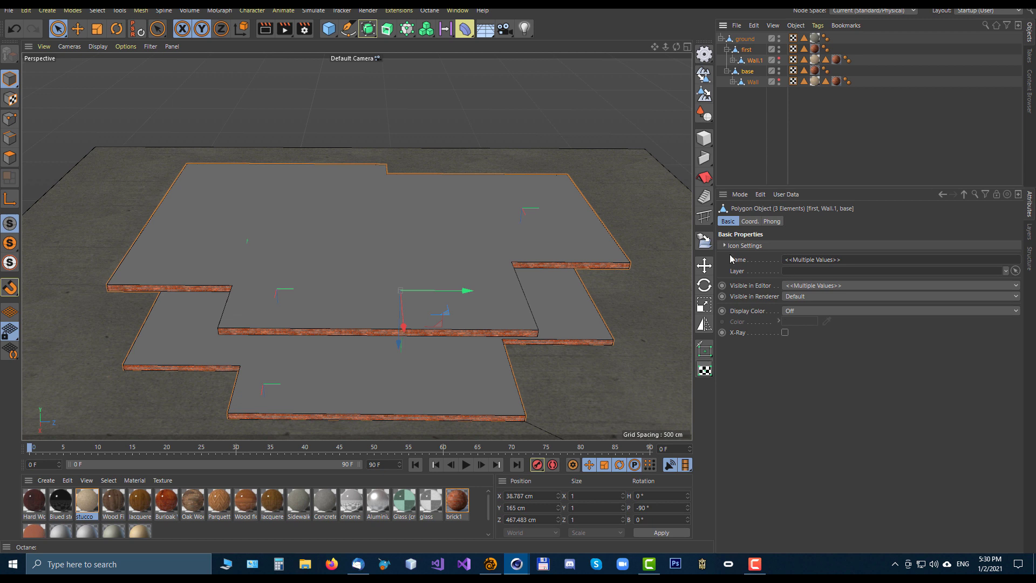
Start the Rect UV tool on the floor slabs with lacquered timber as the applied material.
left_click(706, 372)
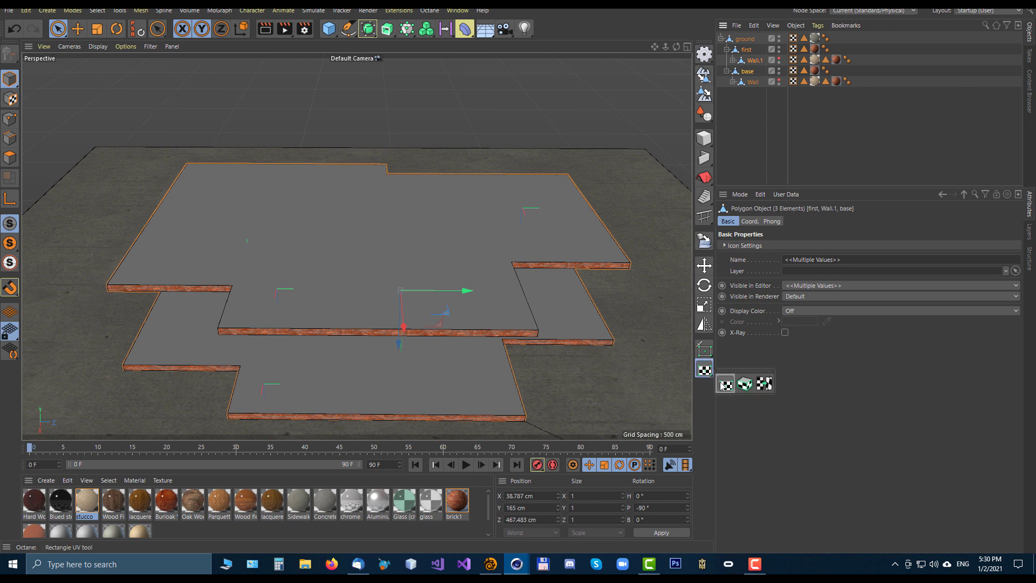
left_click(725, 385)
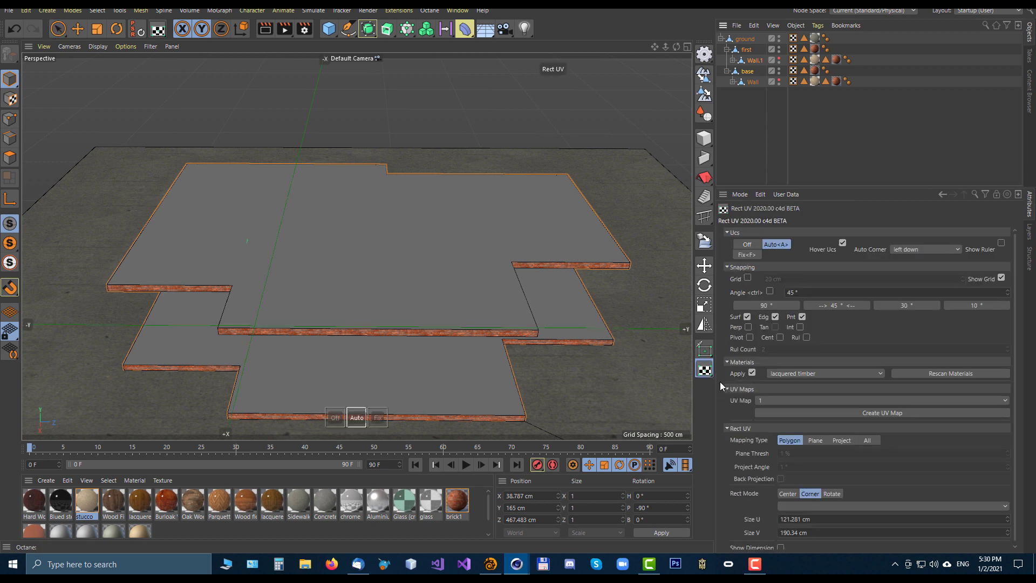
left_click(727, 267)
left_click(727, 278)
left_click(727, 278)
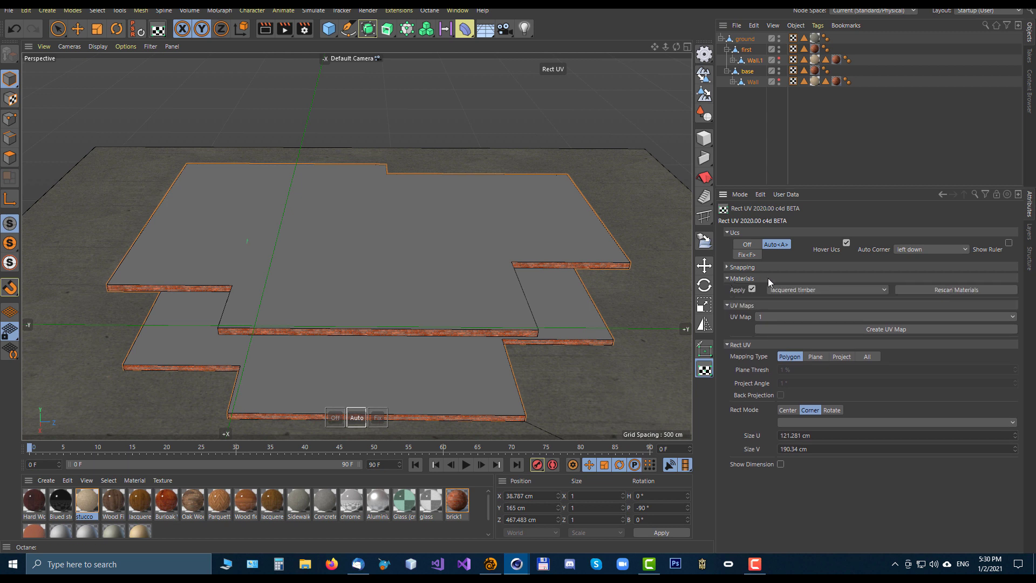
left_click(777, 288)
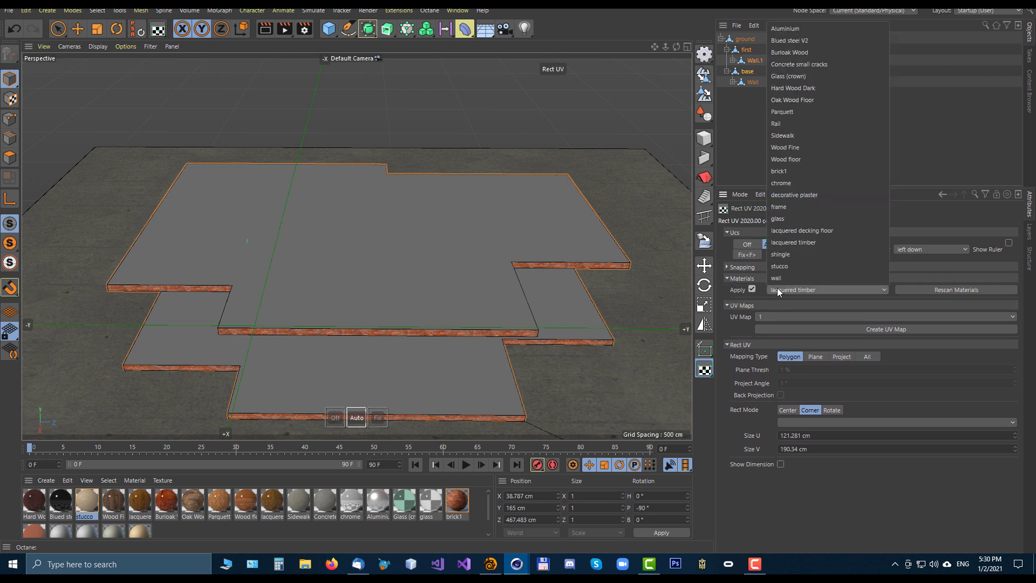
left_click(788, 241)
left_click(726, 276)
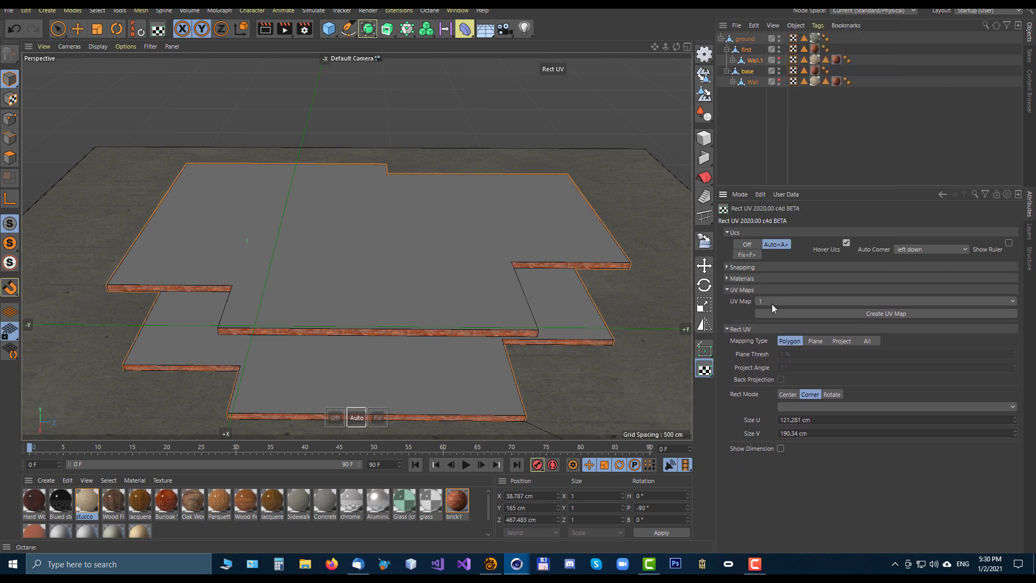
Map the timber onto the top faces of both floor slabs with Polygon mapping and the wood_uv preset, aligning it to their front corners.
left_click_drag(371, 272, 467, 328)
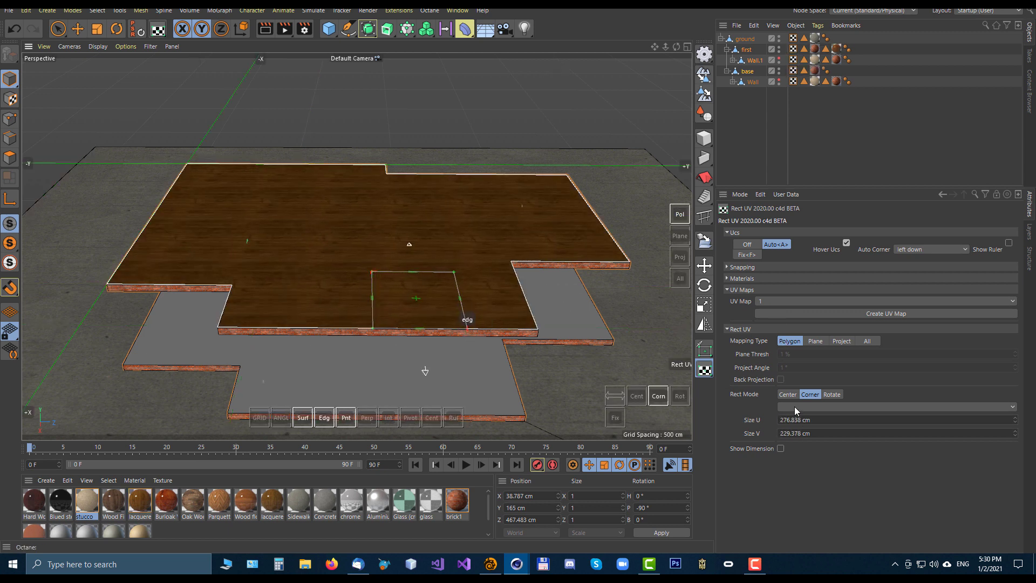
left_click(794, 406)
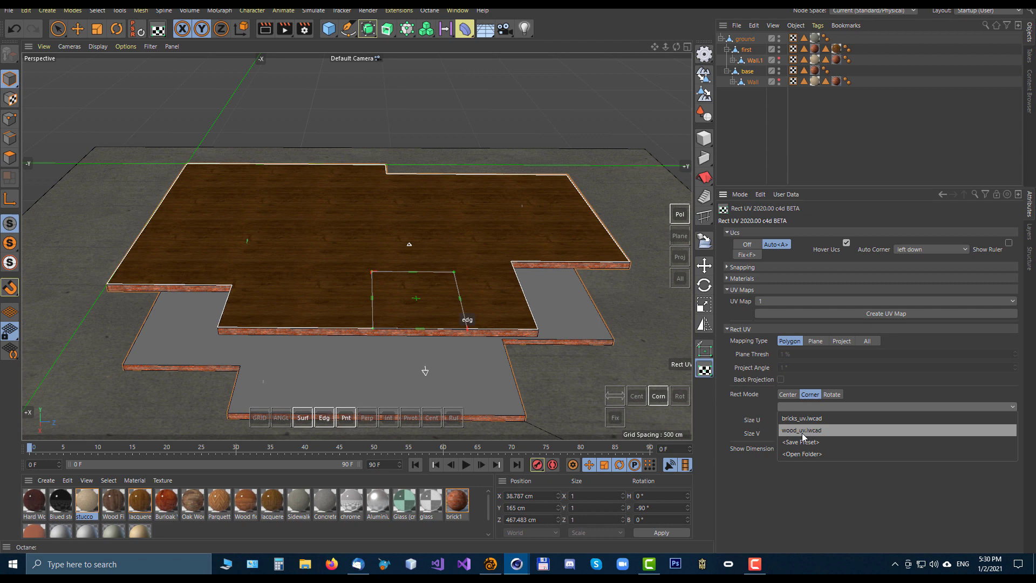
left_click(802, 430)
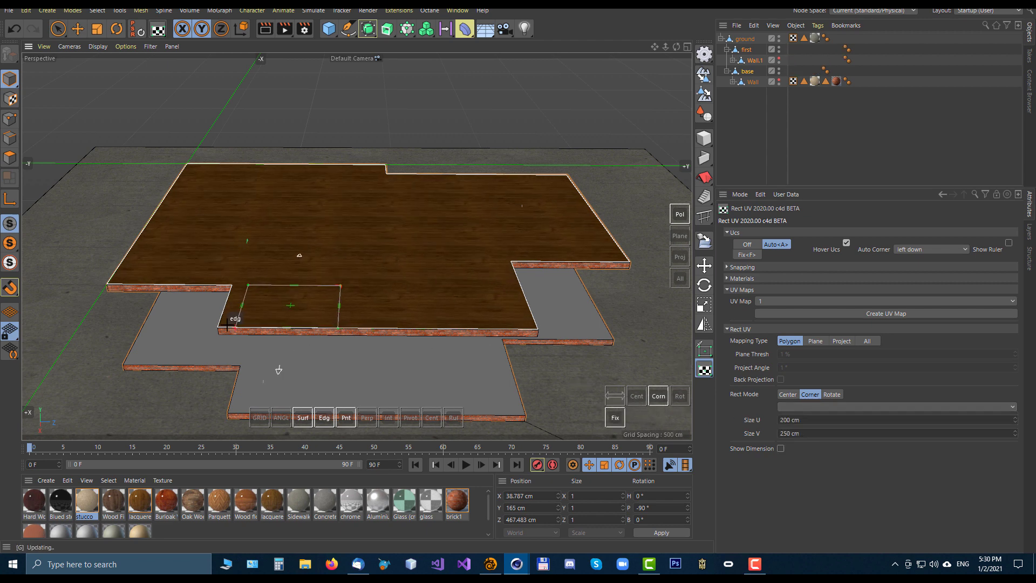
left_click(278, 382)
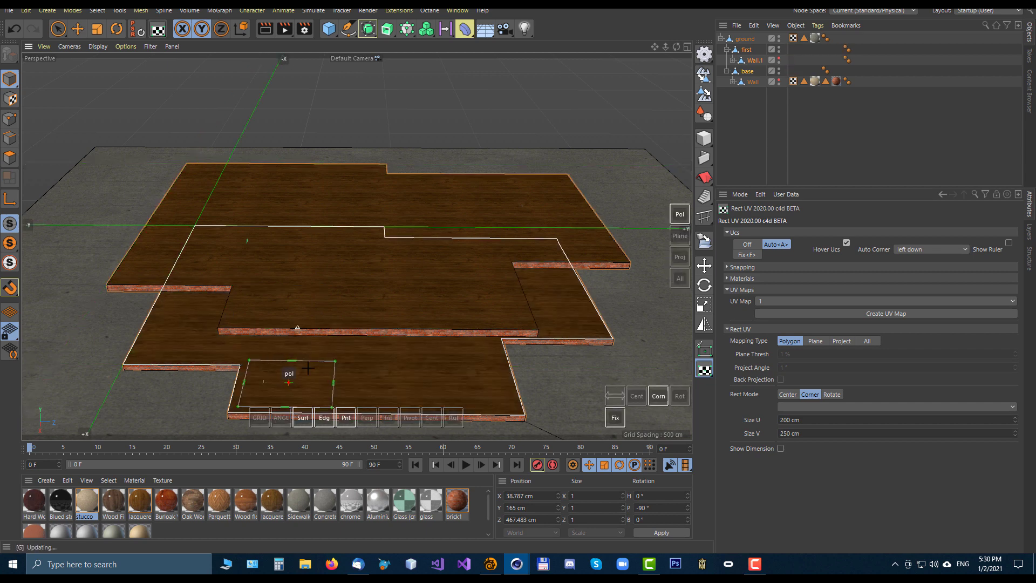
left_click(229, 412)
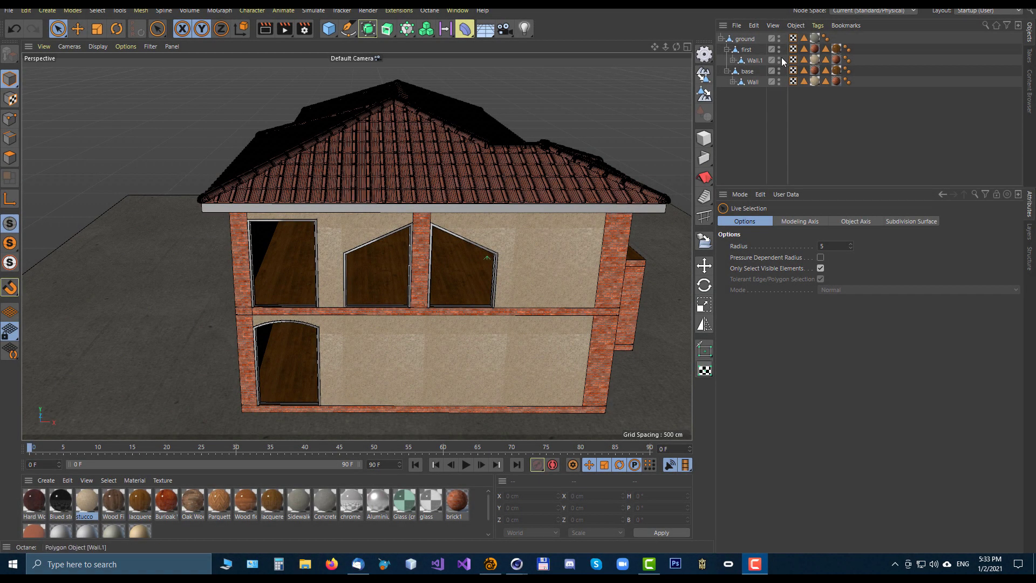
Hide Wall.1 and create a Rect Stair inside the arched door, 200 cm wide, about 569 cm long and 285 cm high.
double_click(779, 58)
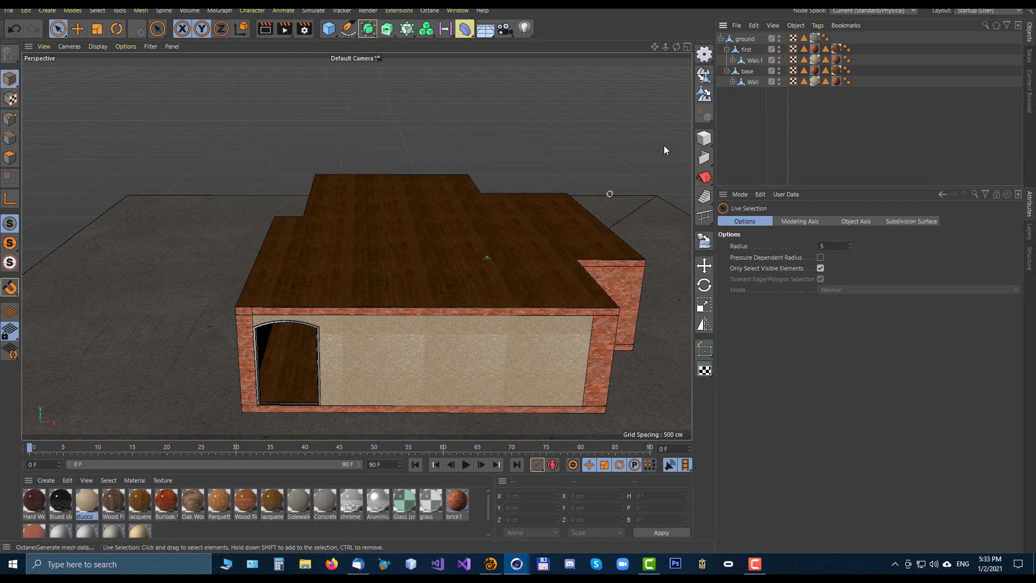
middle_click(545, 256)
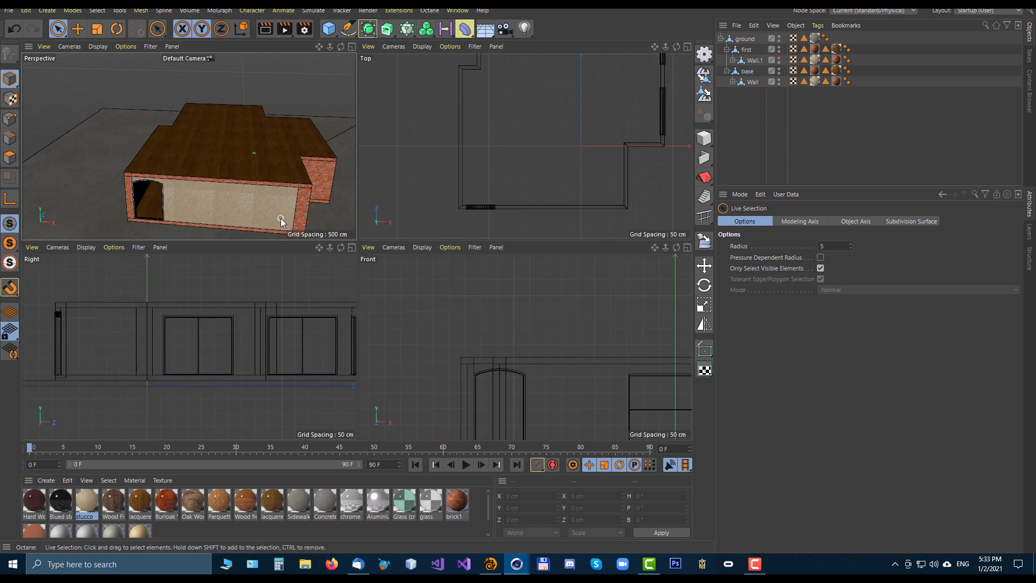
left_click(708, 203)
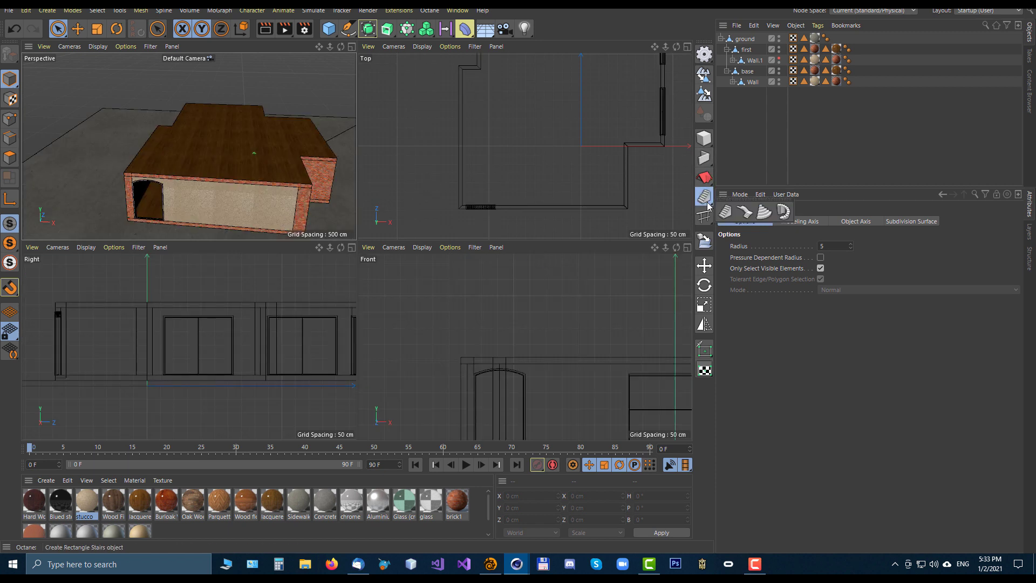
left_click(727, 211)
middle_click(464, 161)
mouse_move(236, 231)
left_mouse_down()
mouse_move(258, 284)
mouse_move(305, 344)
mouse_move(297, 365)
mouse_move(231, 365)
left_mouse_up()
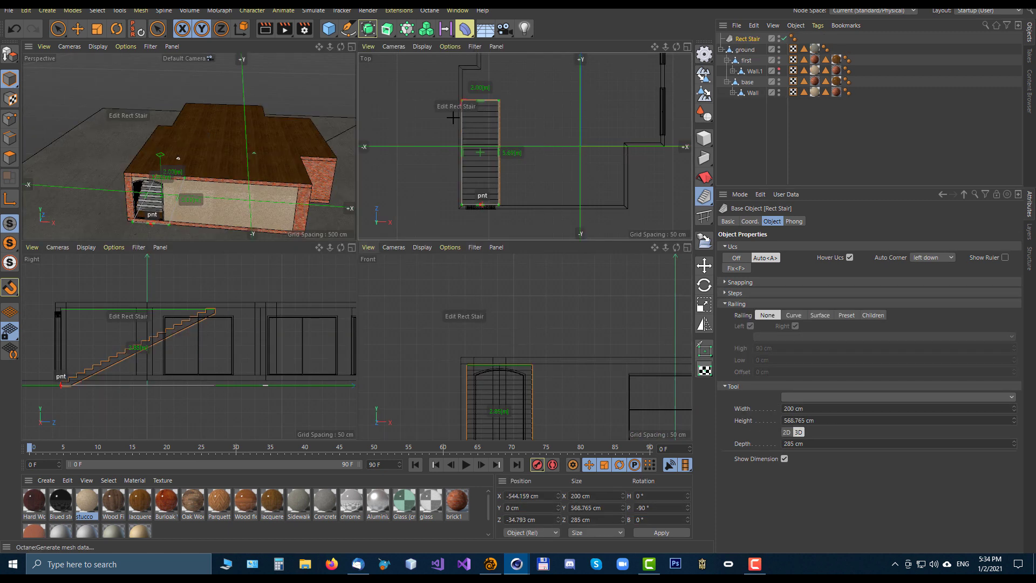
Extend the stair's run to about 622 cm and its rise to 310 cm, then finish the stair.
left_click_drag(480, 100, 484, 91)
mouse_move(162, 301)
left_mouse_down()
mouse_move(164, 287)
mouse_move(164, 298)
left_mouse_up()
right_click(189, 190)
Draw a Rect Cut 200 cm wide and about 414 cm long on the upper floor slab, over the upper part of the stair.
middle_click(210, 139)
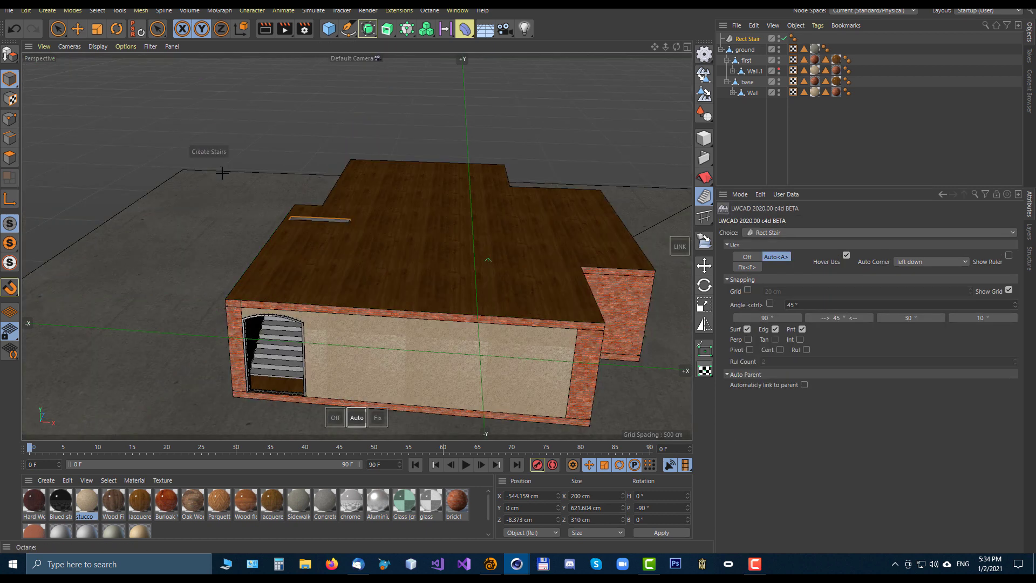
left_click_drag(347, 246, 365, 260, "alt")
key("space")
left_click(413, 223)
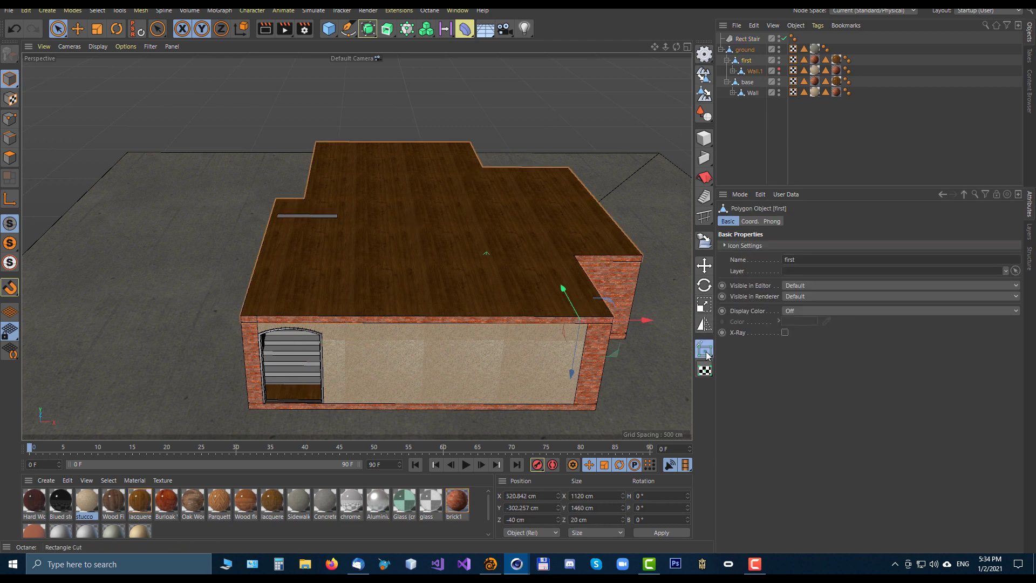
left_click(705, 350)
middle_click(417, 232)
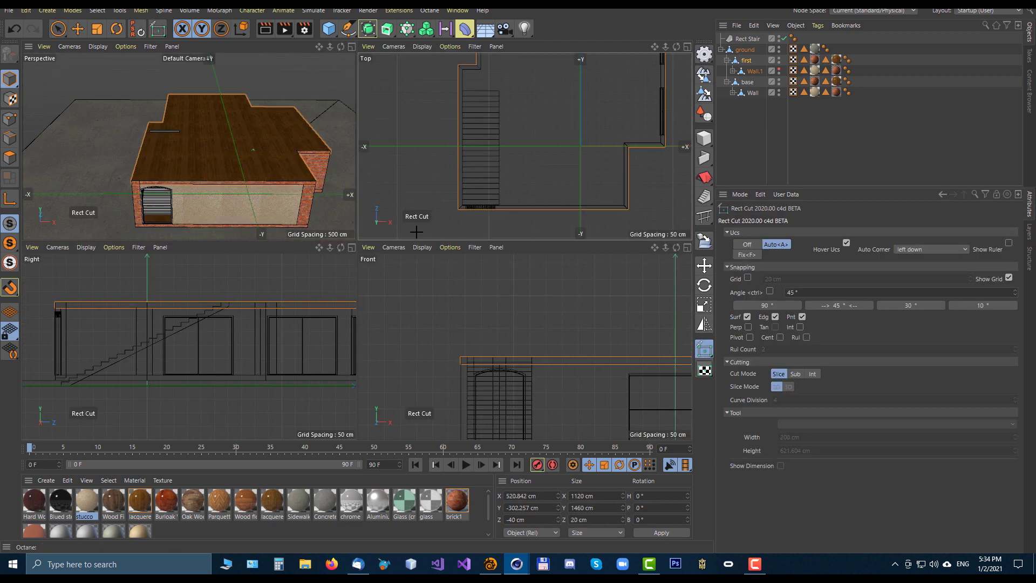
left_click(496, 92)
left_click_drag(496, 92, 463, 165)
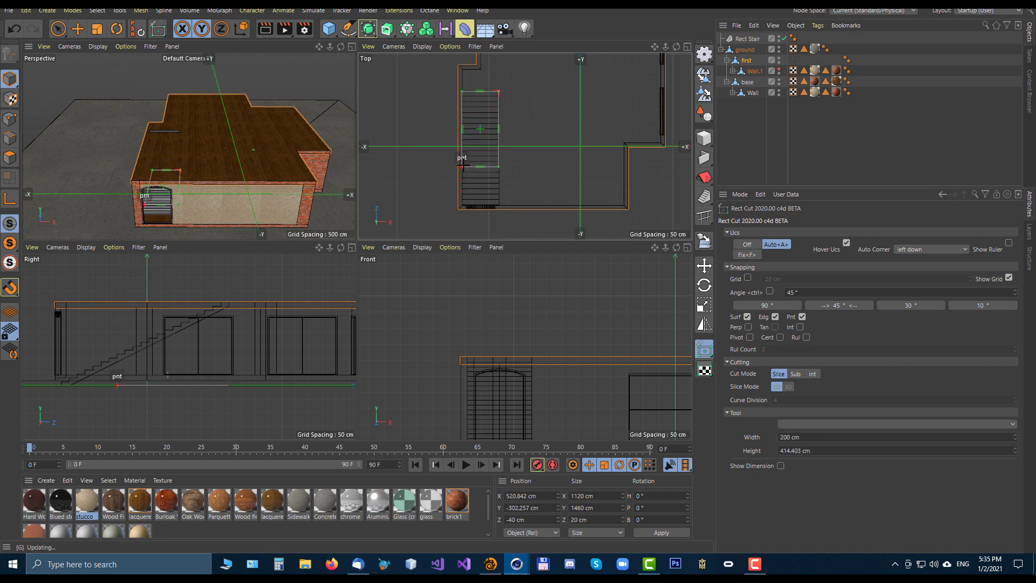
Switch the cut mode to Sub so the rectangle opens the slab above the stair, and finish the cut.
middle_click(463, 165)
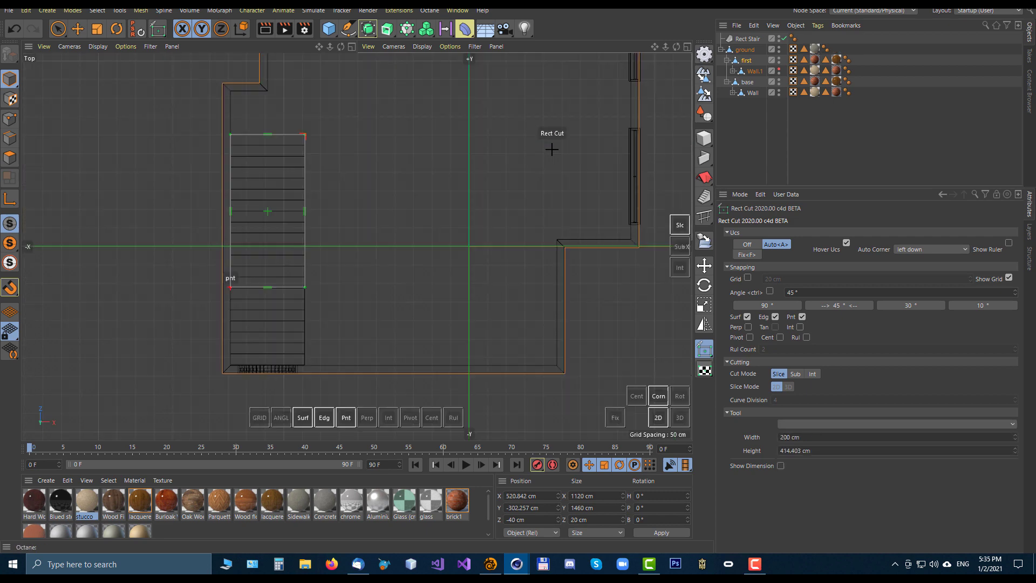
left_click(680, 247)
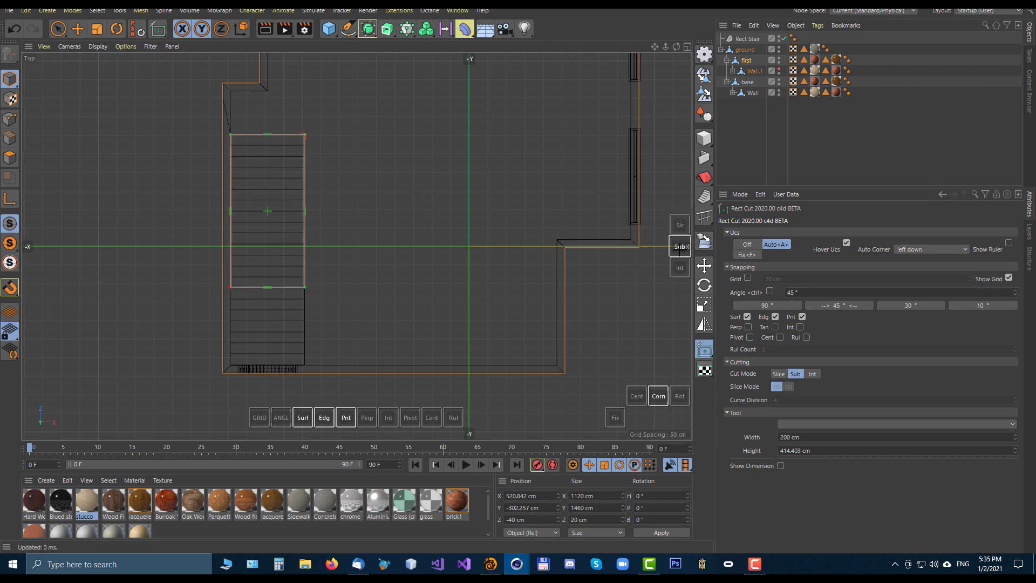
middle_click(431, 232)
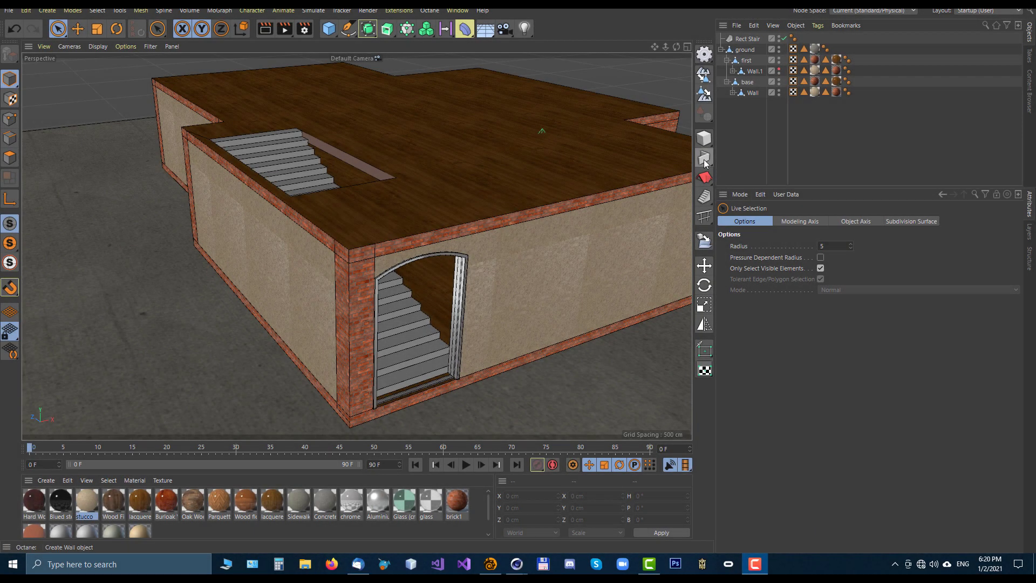
Create a 20 cm wide wall along the stair's inner side and across its upper end, snapped to the stair corners.
left_click(705, 162)
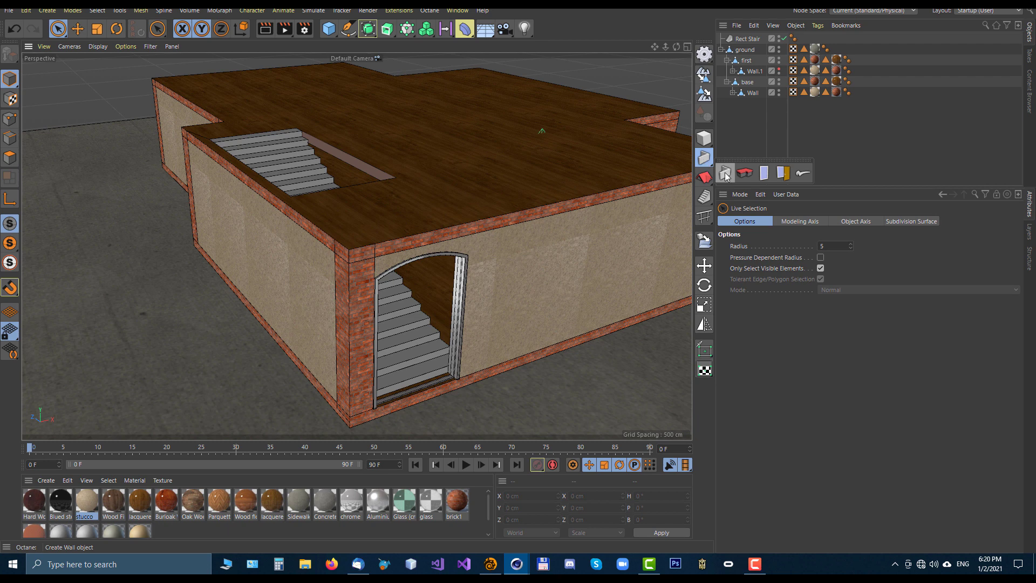
left_click(726, 174)
key("F2")
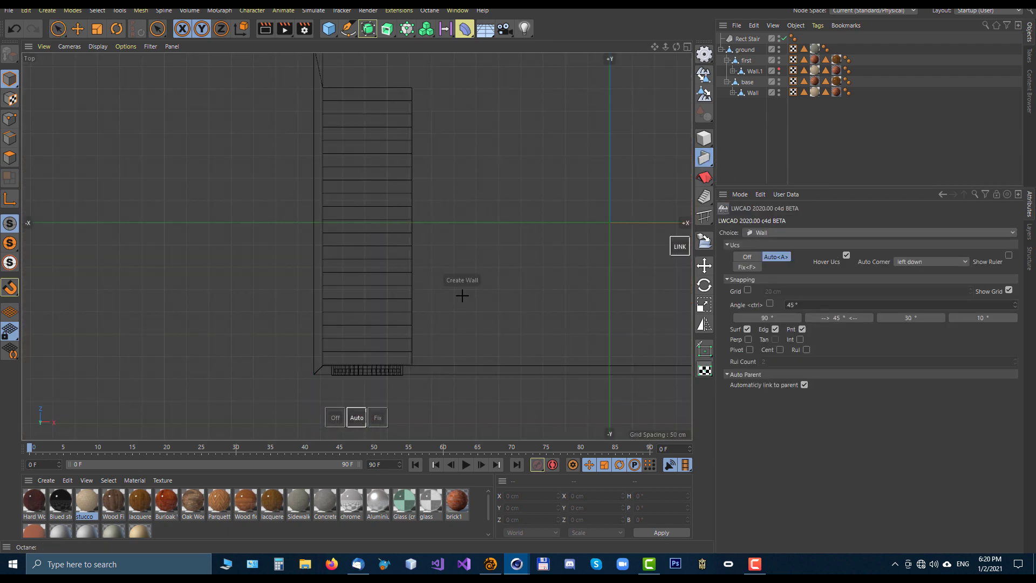
left_click(411, 364)
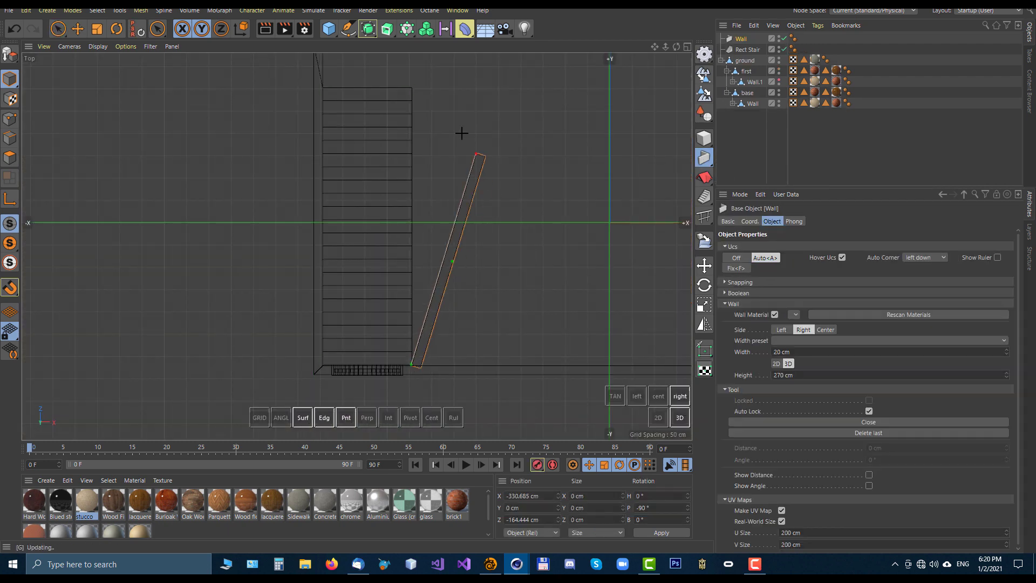
left_click(412, 88)
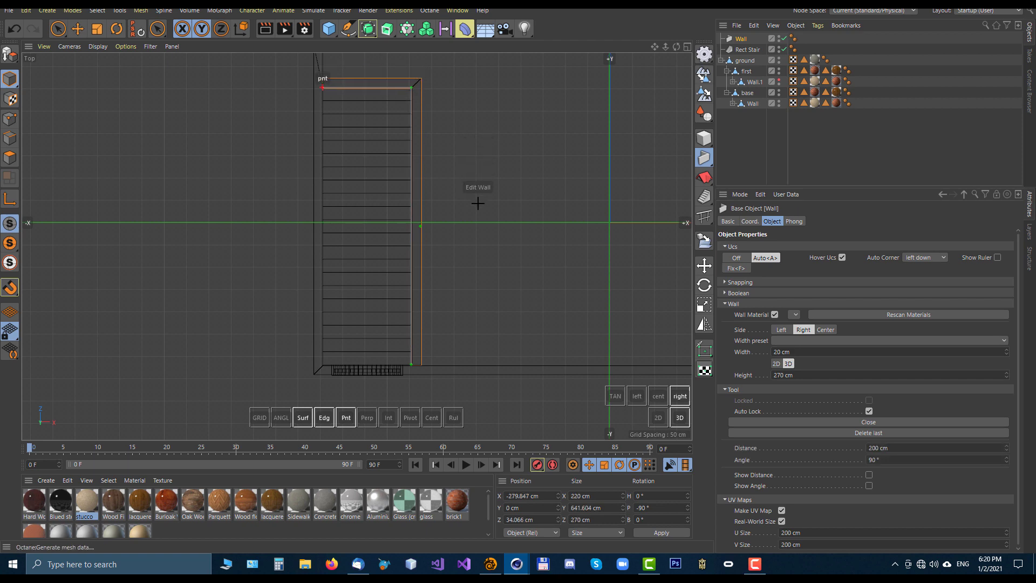
Adjust the stair wall's height so it fits between the lower and upper floor slabs.
key("F1")
left_click_drag(443, 209, 477, 223, "alt")
key("F3")
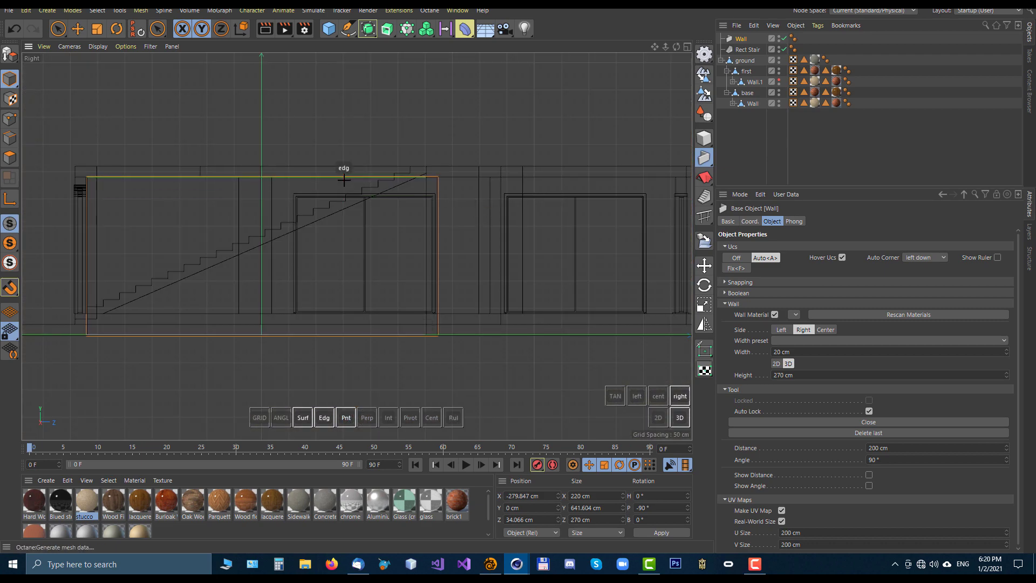
left_click(292, 324)
key("F1")
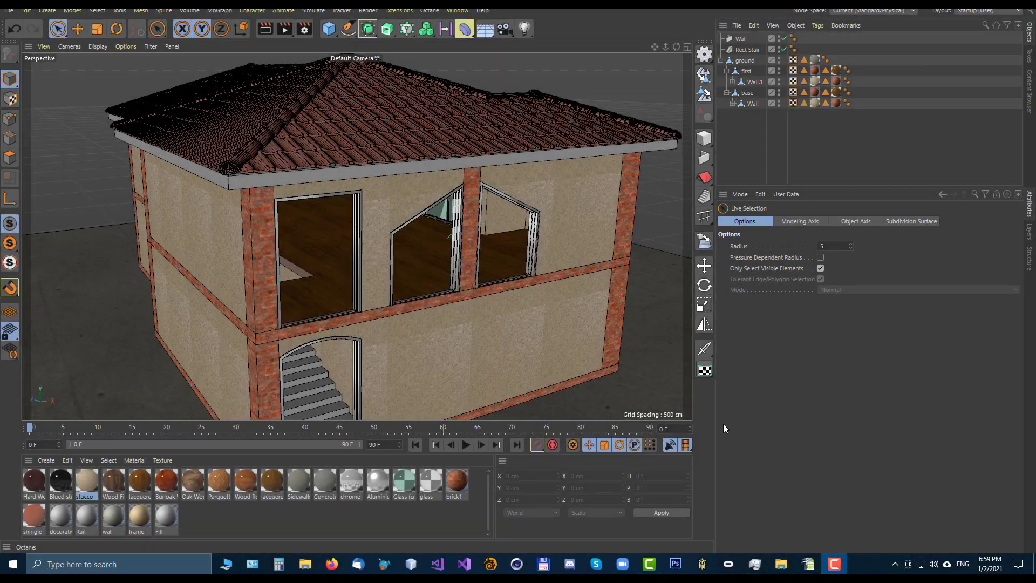
Map stucco onto the outer edges of the roof slab using Rect UV with Project mapping, aligned to its front corner.
left_click(274, 180)
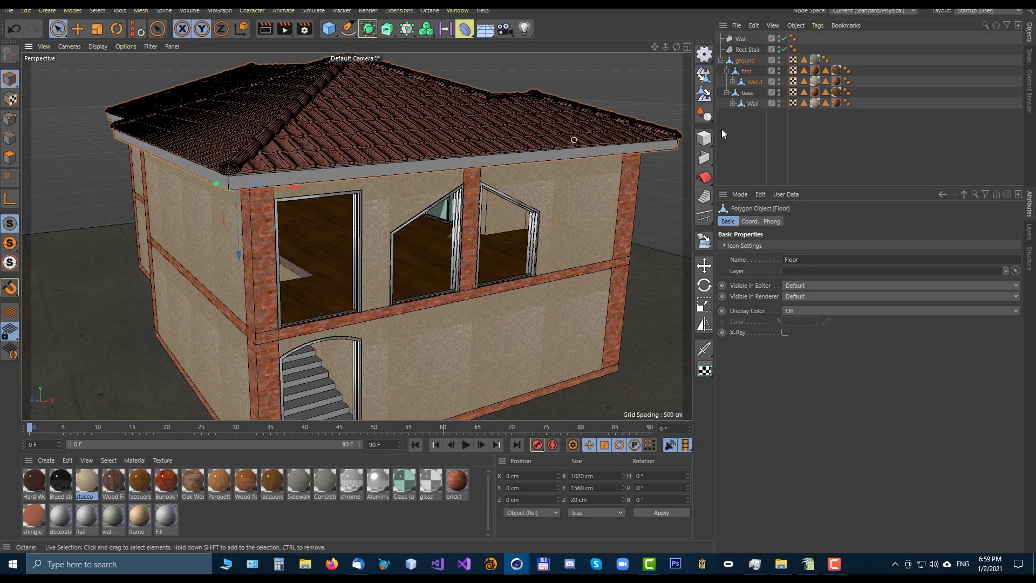
left_click(704, 371)
left_click(726, 384)
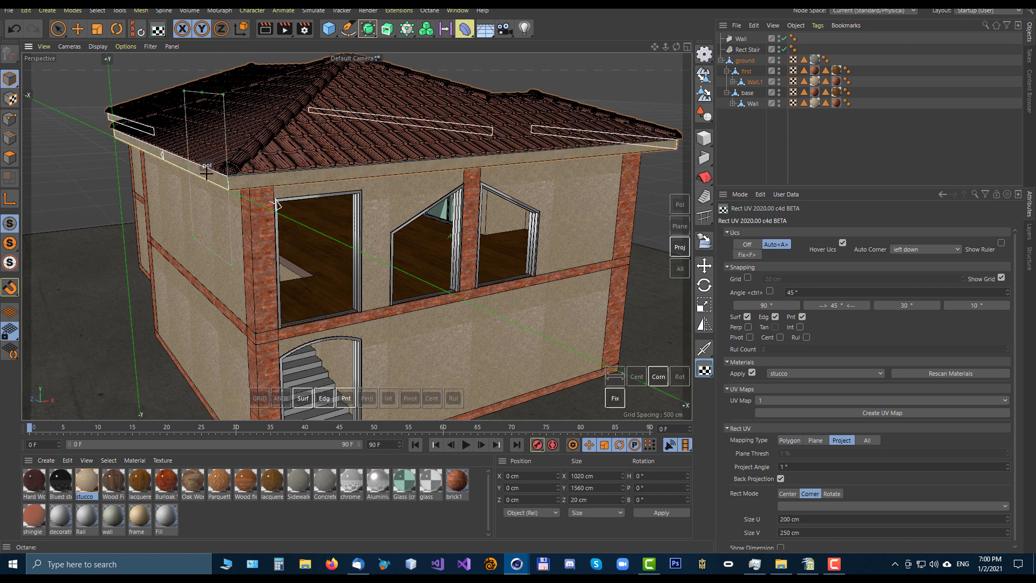
left_click(228, 188)
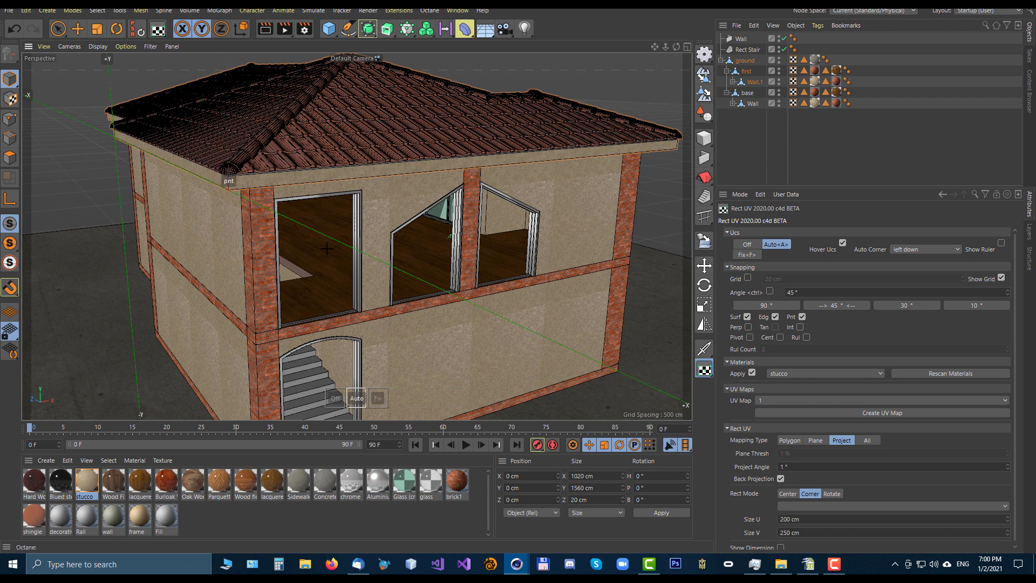
left_click(742, 267)
left_click(727, 276)
key("space")
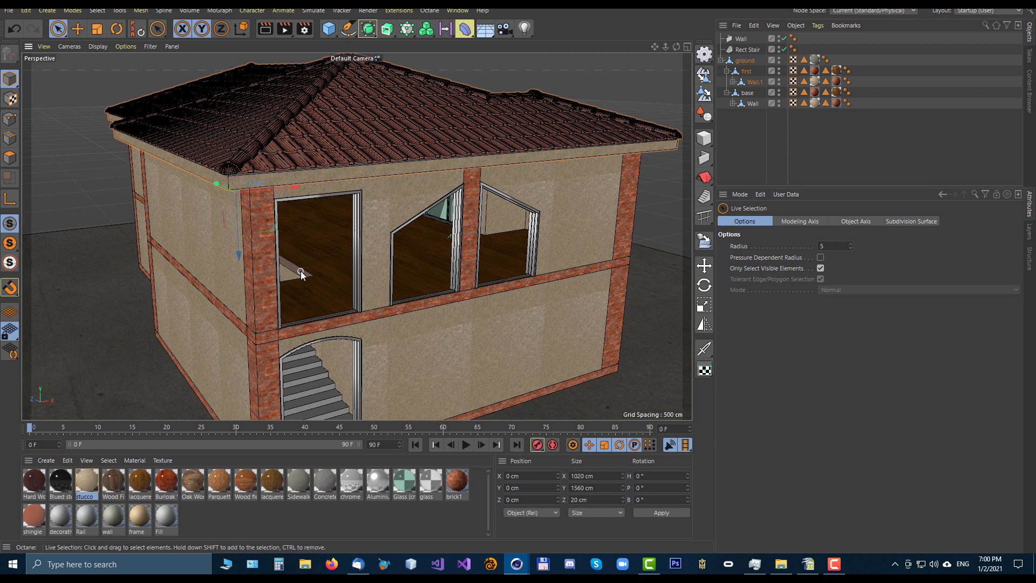
Map stucco onto the inner side faces of the stair opening in the upper floor slab using Rect UV with Polygon mapping.
left_click(300, 272)
scroll(300, 274, "up", 5)
scroll(297, 275, "up", 3)
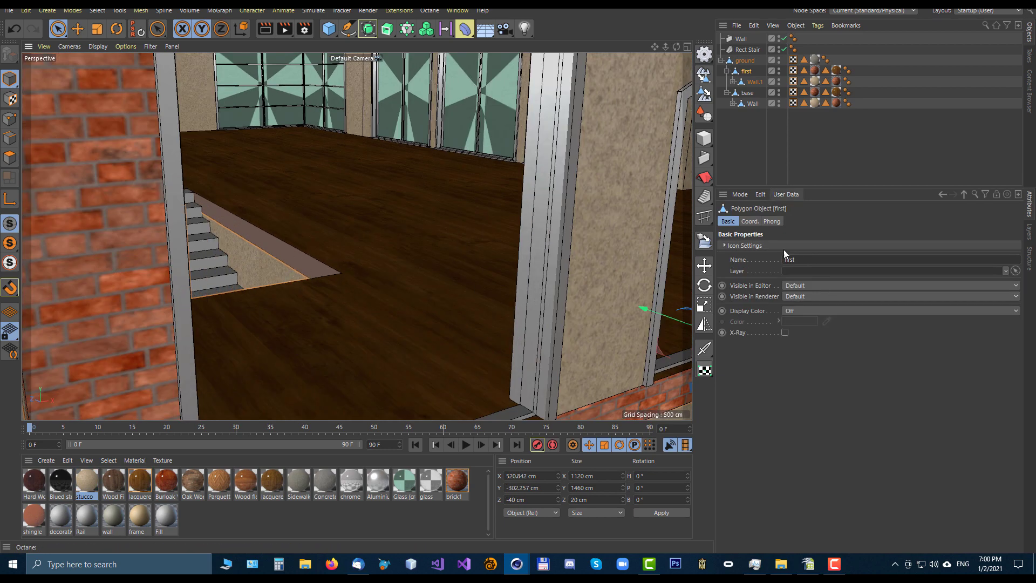
left_click(704, 371)
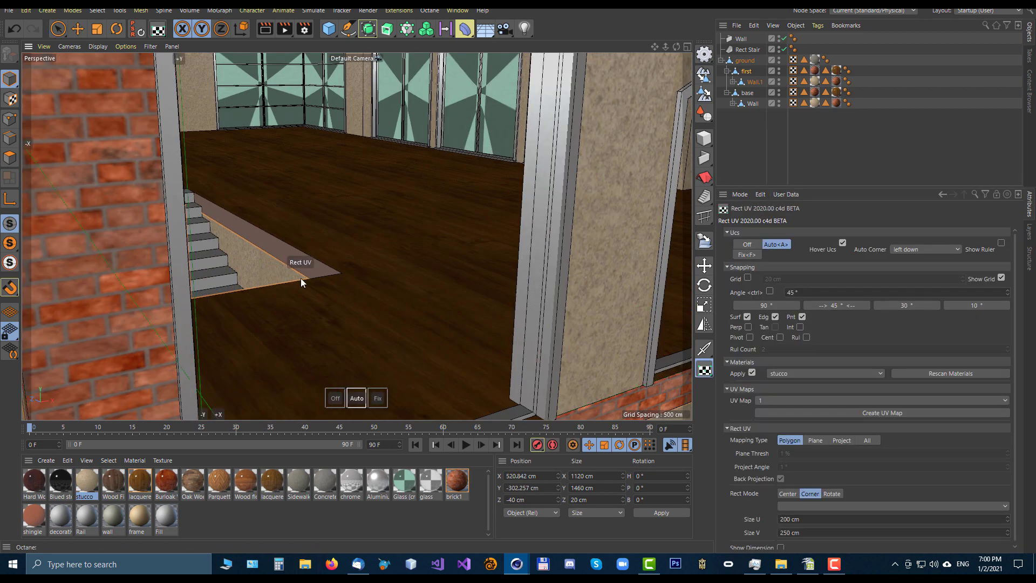
left_click(280, 252)
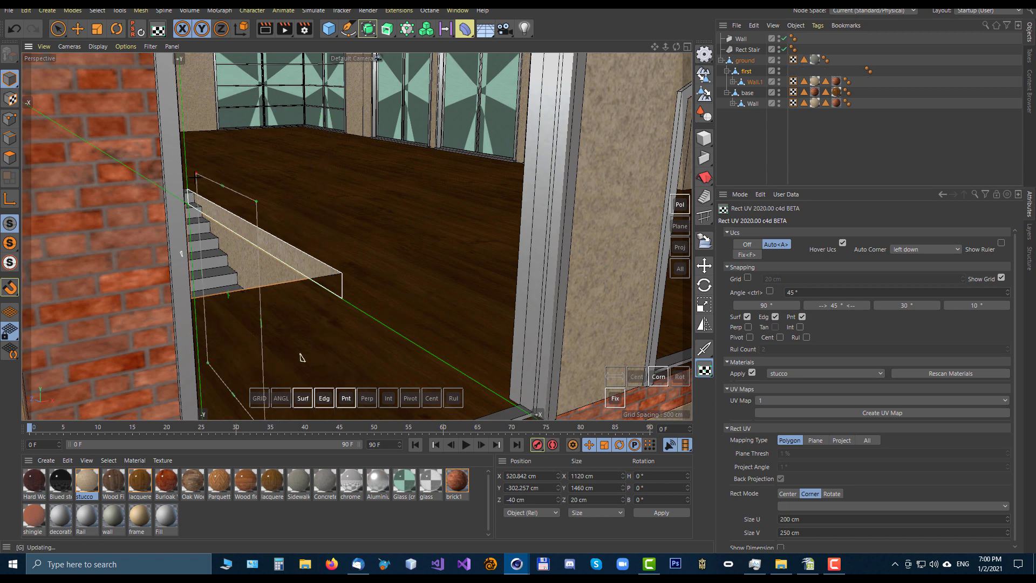
left_click(193, 186)
left_click_drag(443, 178, 227, 189, "alt")
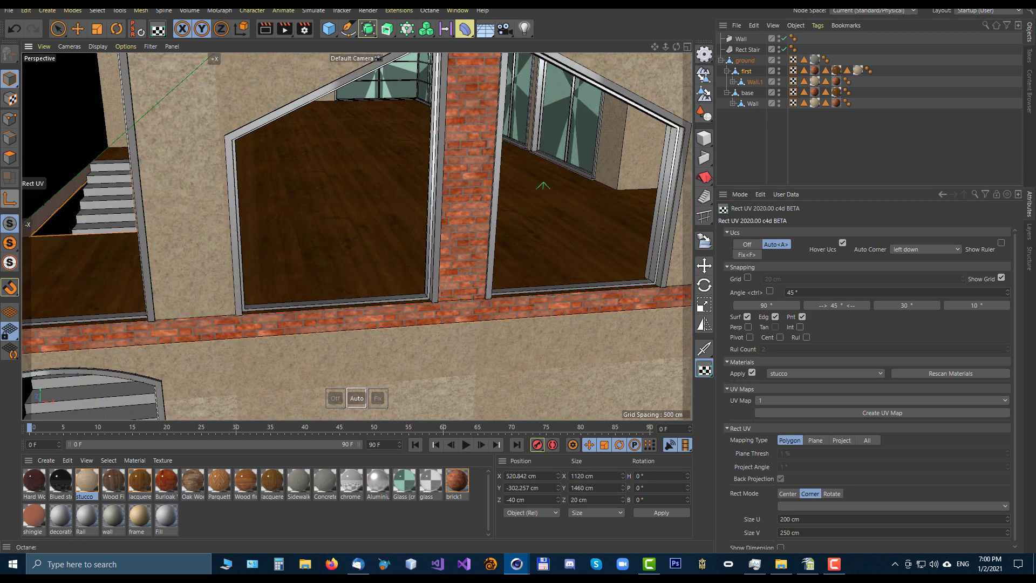
left_click(58, 193)
left_click_drag(95, 170, 99, 88)
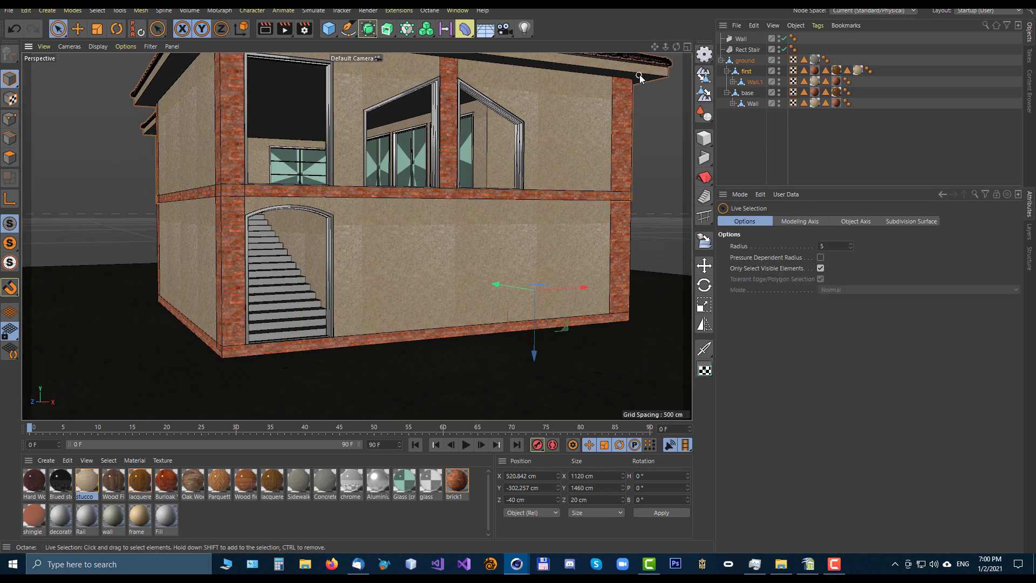
Map stucco onto the underside of the roof slab using Rect UV with Polygon mapping, aligned to its corner.
left_click(645, 73)
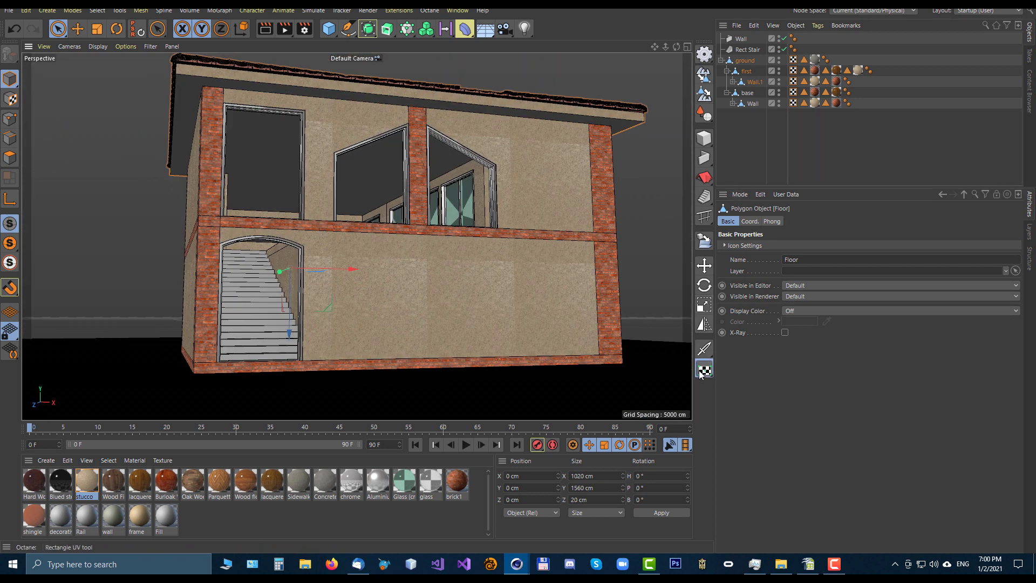
left_click(705, 370)
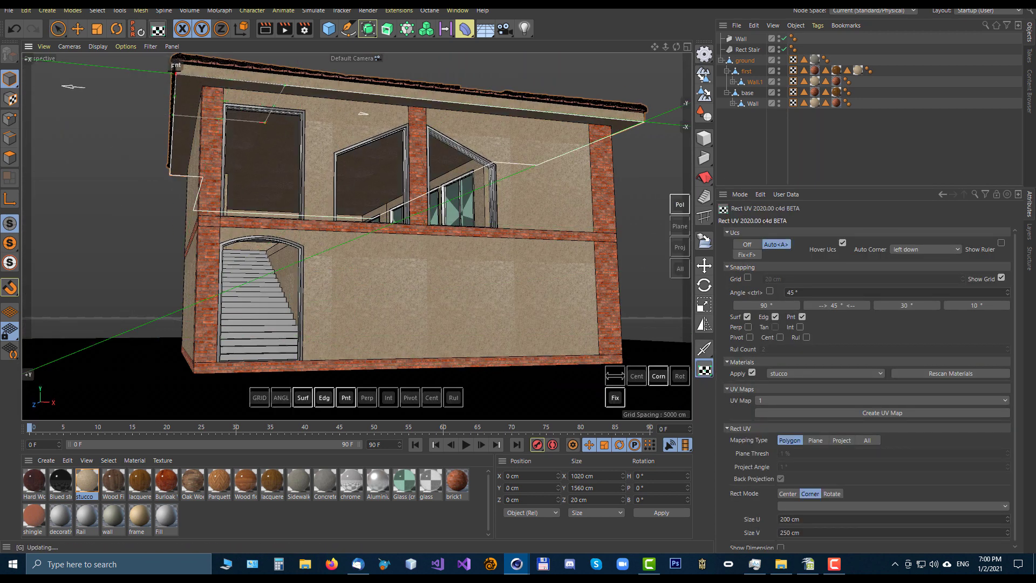
key("space")
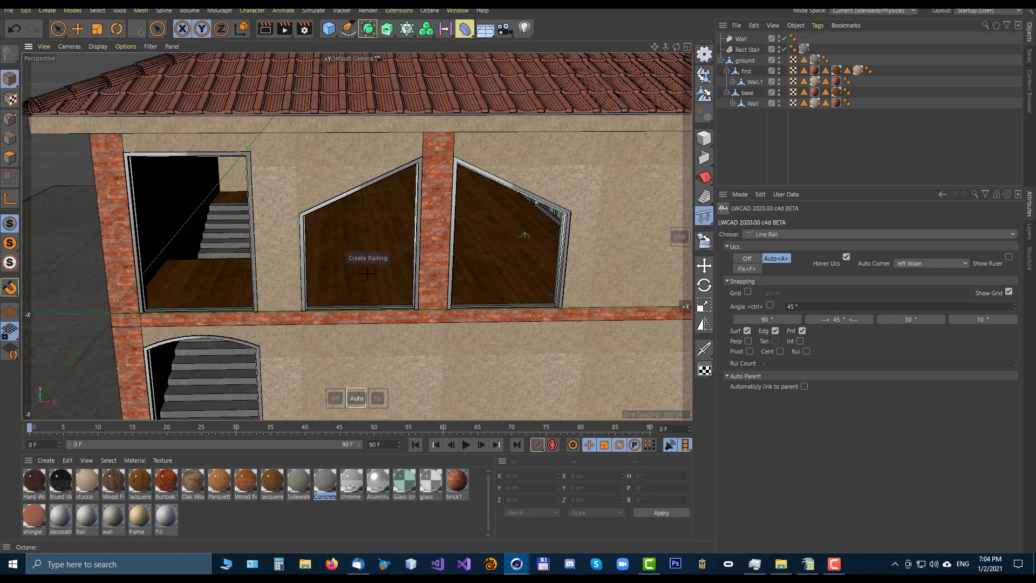
Create a Line Rail on a fixed work plane across the rectangular upper opening above the arched door, using the Stair Railing2 preset.
key("f")
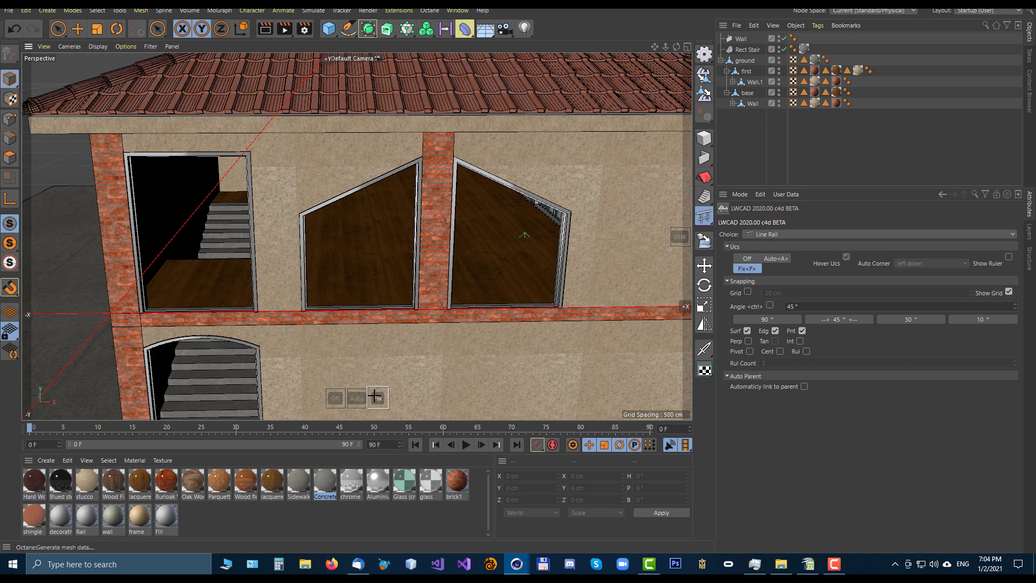
left_click(144, 306)
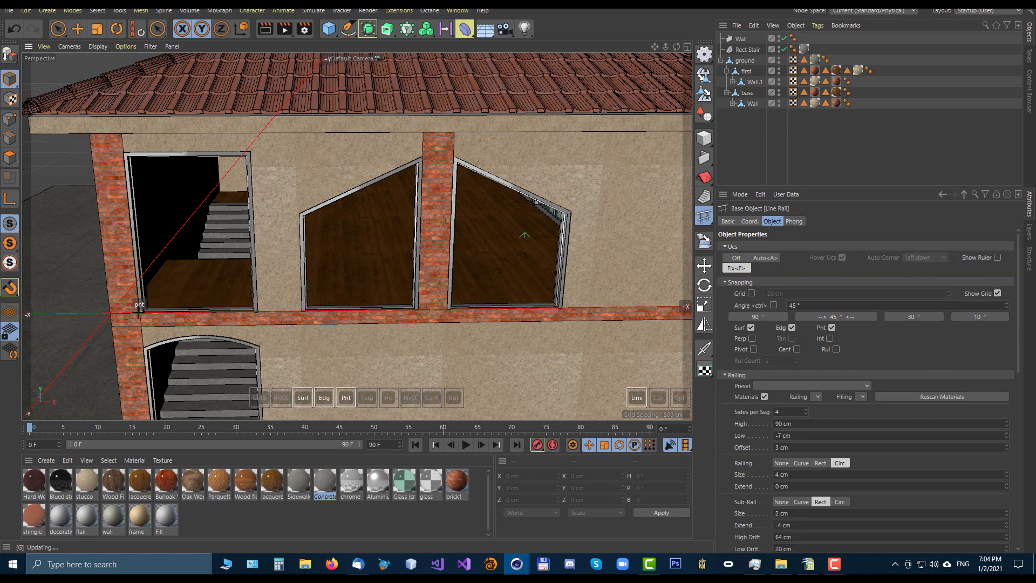
left_click(257, 311)
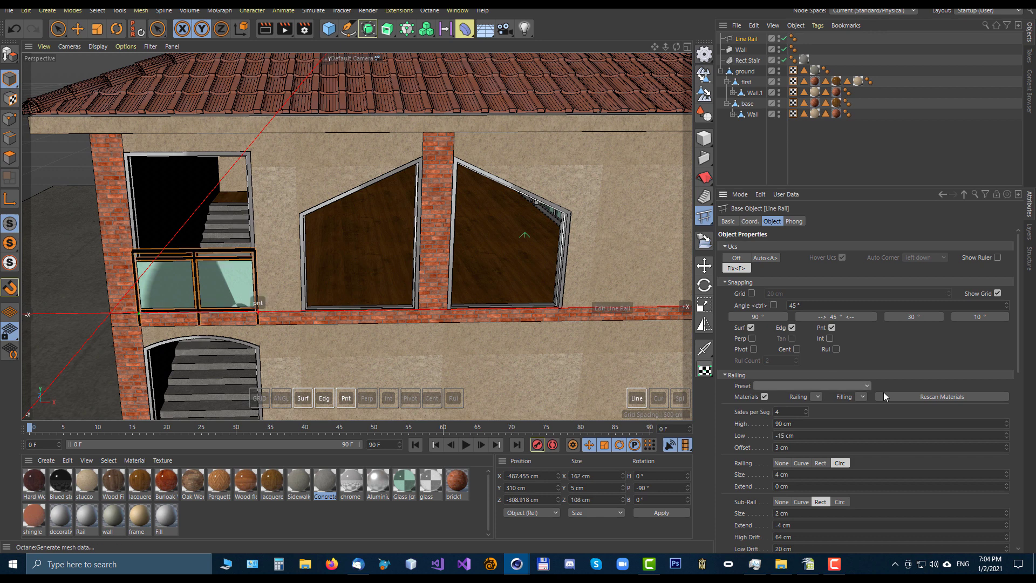
left_click(840, 387)
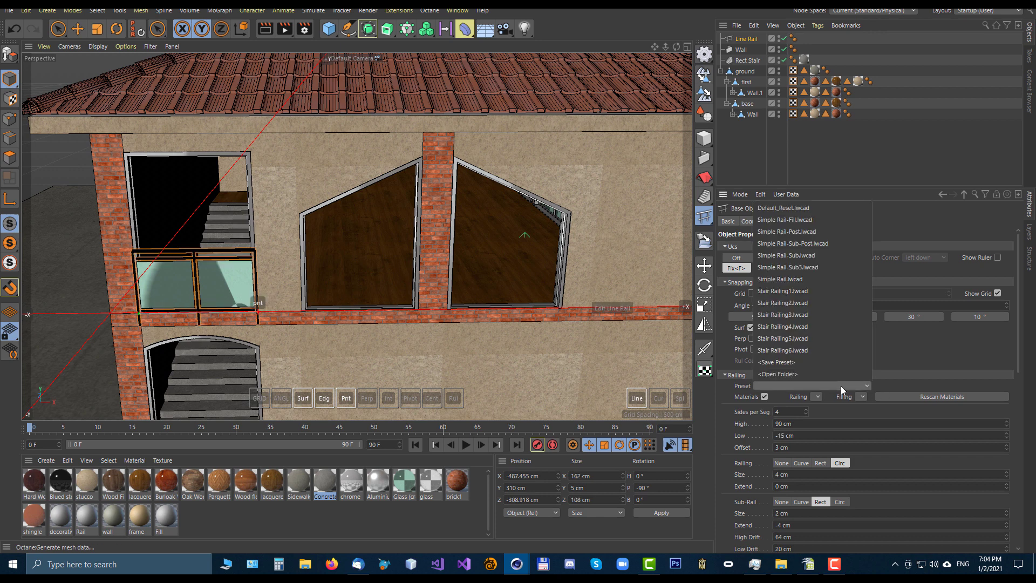
left_click(789, 304)
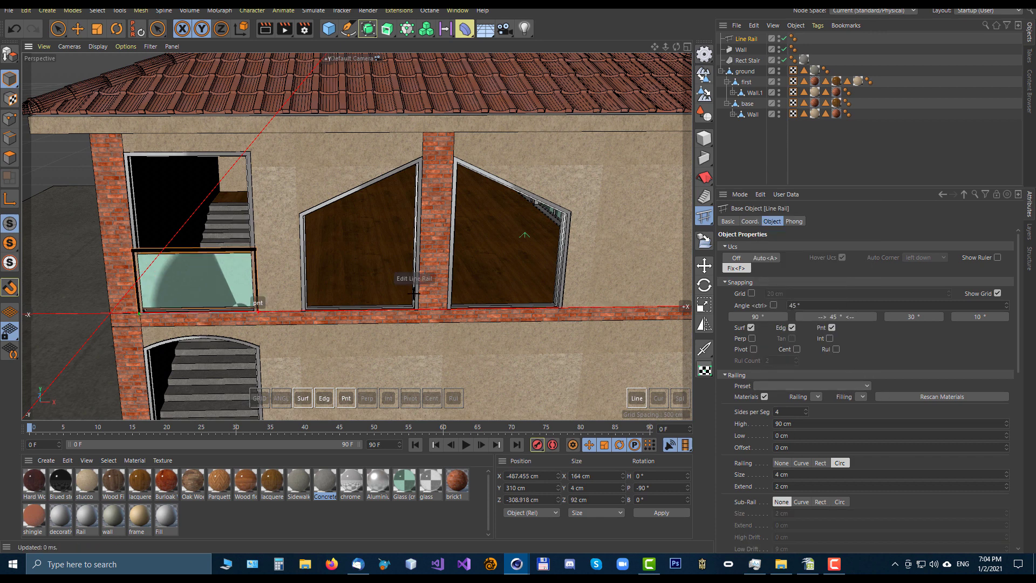
Add a matching Line Rail across the base of each of the two slanted upper openings.
left_click(304, 308)
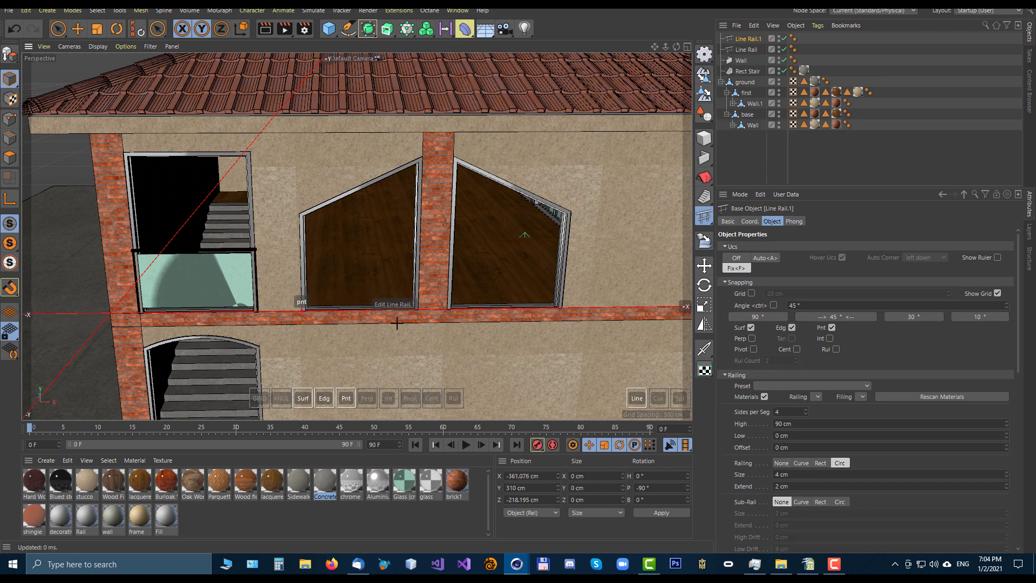
left_click(417, 311)
right_click(418, 312)
left_click(460, 297)
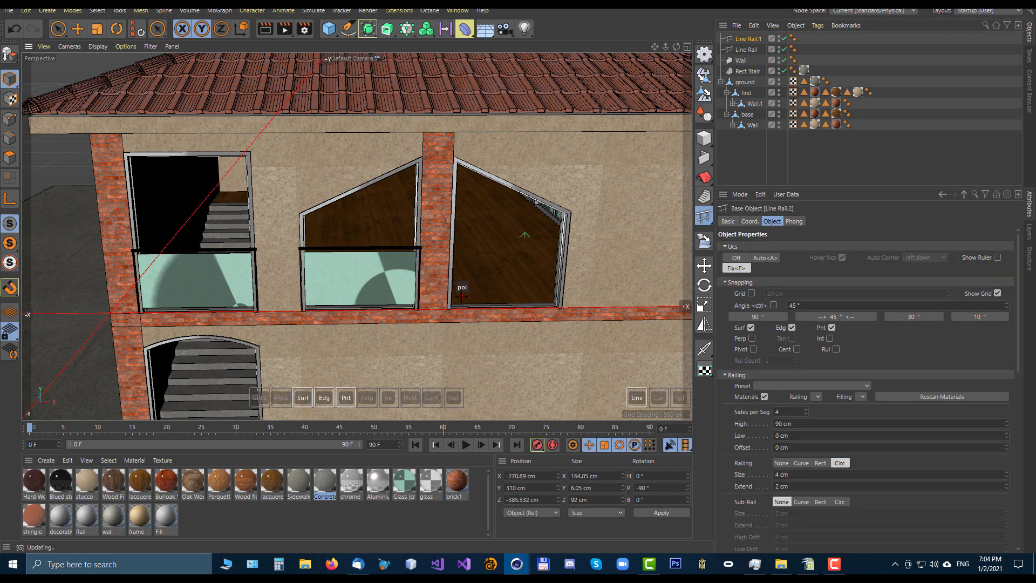
left_click(447, 309)
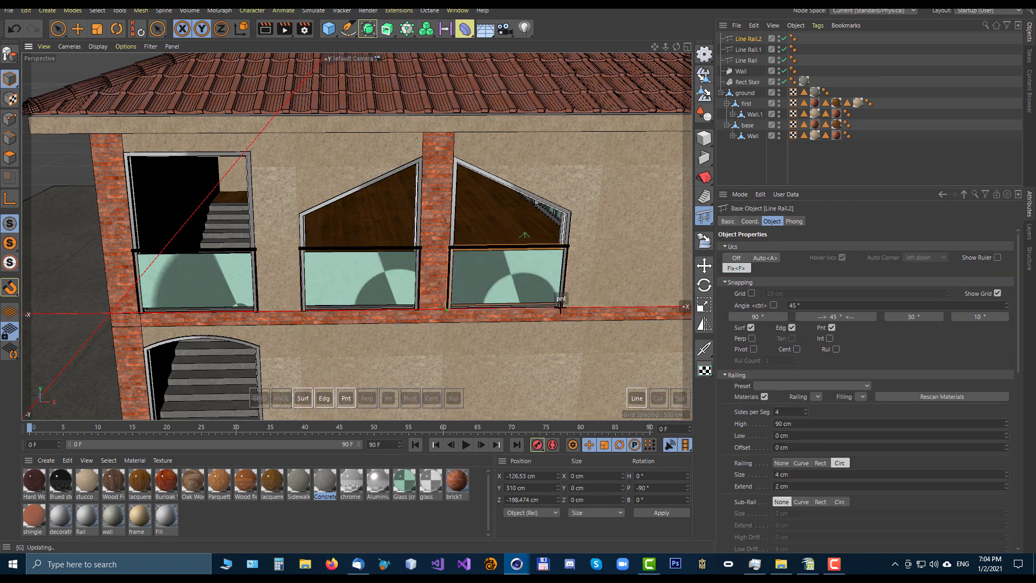
right_click(561, 308)
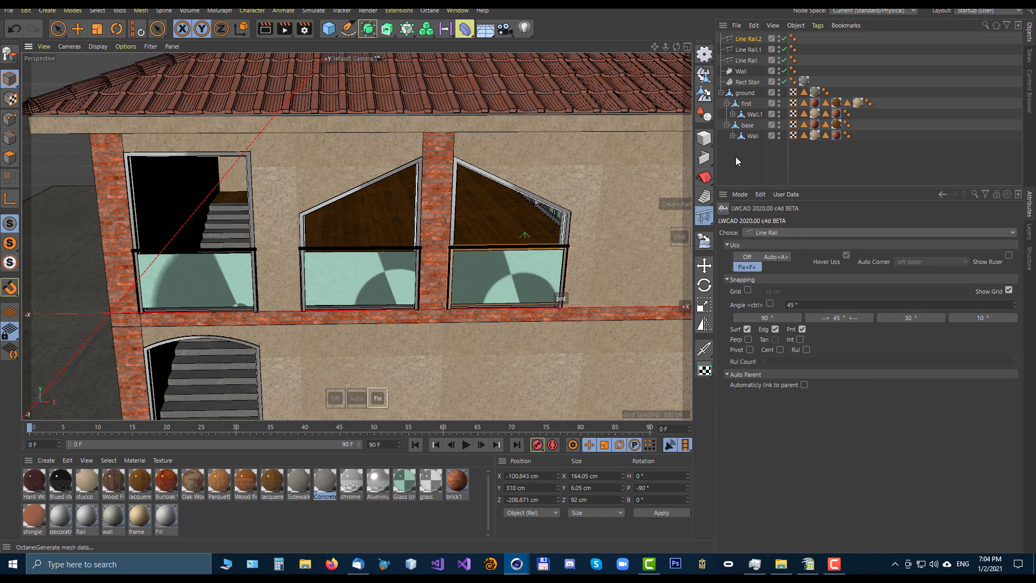
Hide the object named first to expose the interior staircase and its surrounding wall.
left_click(779, 101)
scroll(484, 255, "up", 3)
left_click_drag(484, 255, 467, 235, "alt")
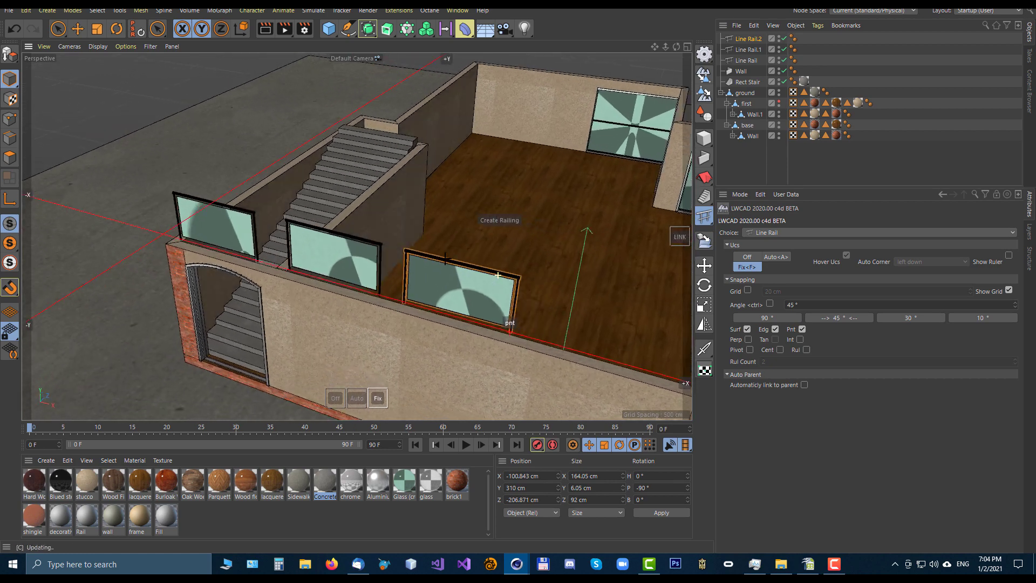
Hide the upper-storey walls, Wall.1, and show the first object again so its floor slab is exposed.
left_click(781, 114)
left_click(780, 114)
left_click(780, 103)
Draw a Line Rail around the stair floor opening, along its short end and long inner side, to the stair landing corner.
left_click_drag(517, 164, 497, 280, "alt")
left_click(261, 161)
left_click(262, 155)
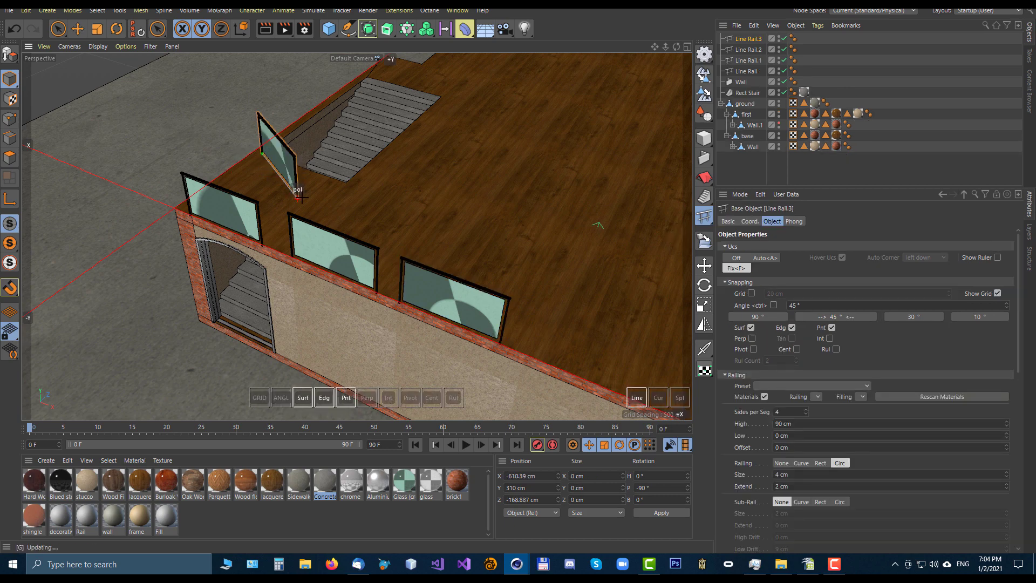
left_click(346, 183)
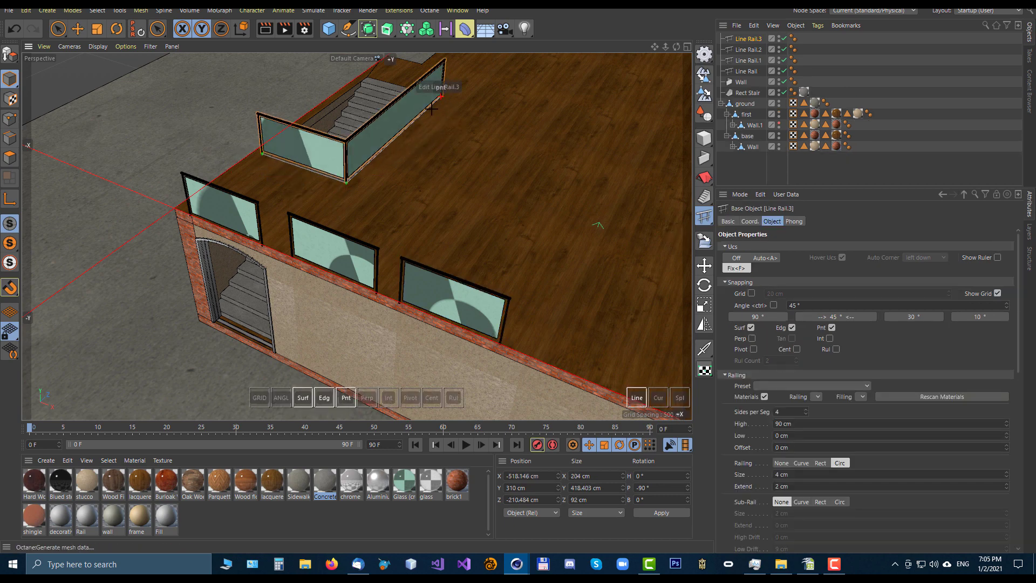
left_click_drag(375, 141, 283, 197, "alt")
middle_click_drag(282, 197, 406, 254, "alt")
left_click_drag(406, 254, 378, 238, "alt")
middle_click_drag(377, 237, 529, 81, "alt")
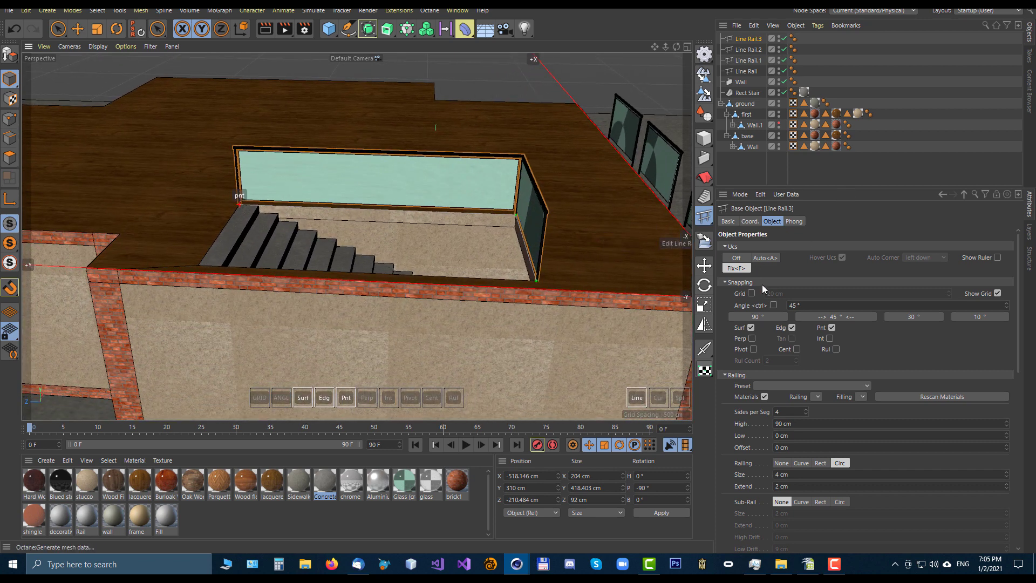
Apply the Stair Railing4 preset to the rail around the stair opening.
left_click(775, 386)
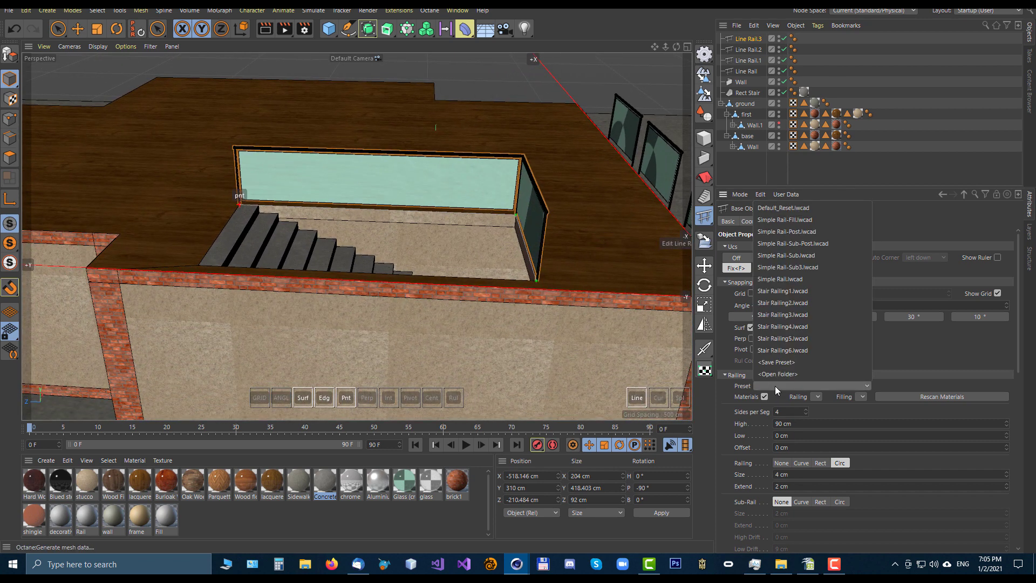
left_click(787, 326)
left_click_drag(270, 203, 381, 180, "alt")
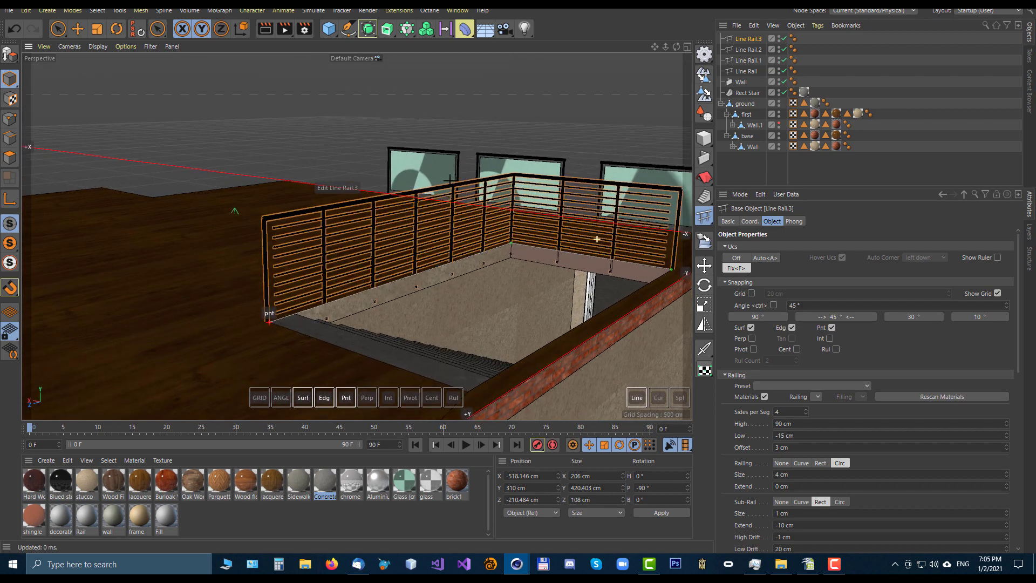
Set the stair-opening rail's Low to -10 cm, Offset to -5 cm and Sub-Rail Count to 5.
left_click(721, 282)
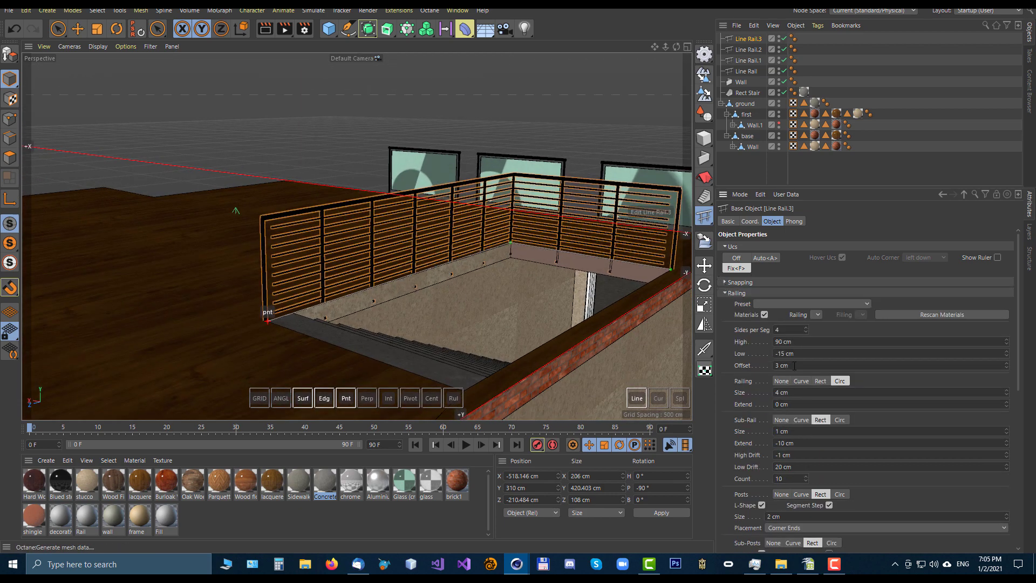
scroll(794, 366, "down", 8)
scroll(798, 355, "up", 5)
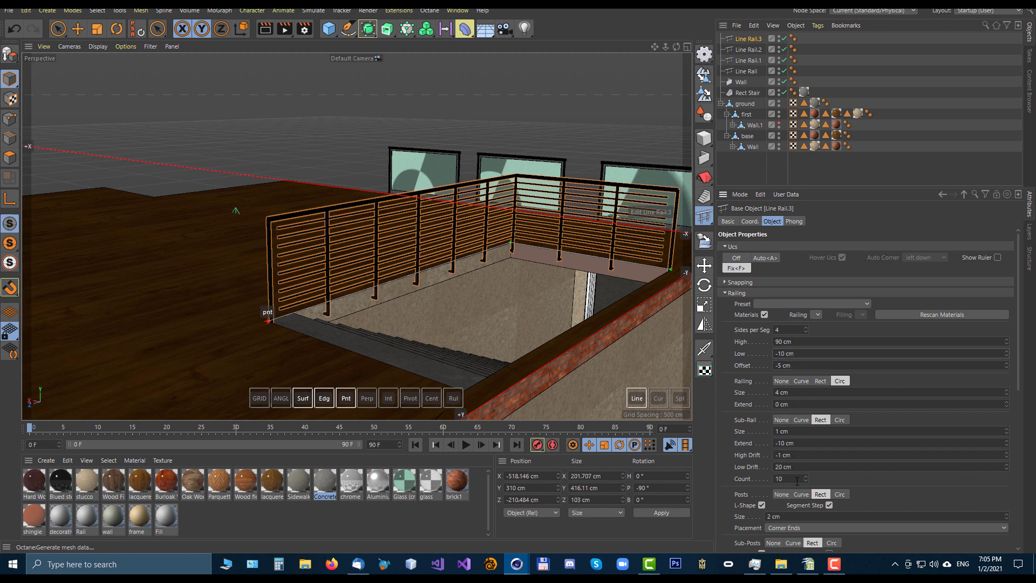
scroll(798, 479, "down", 5)
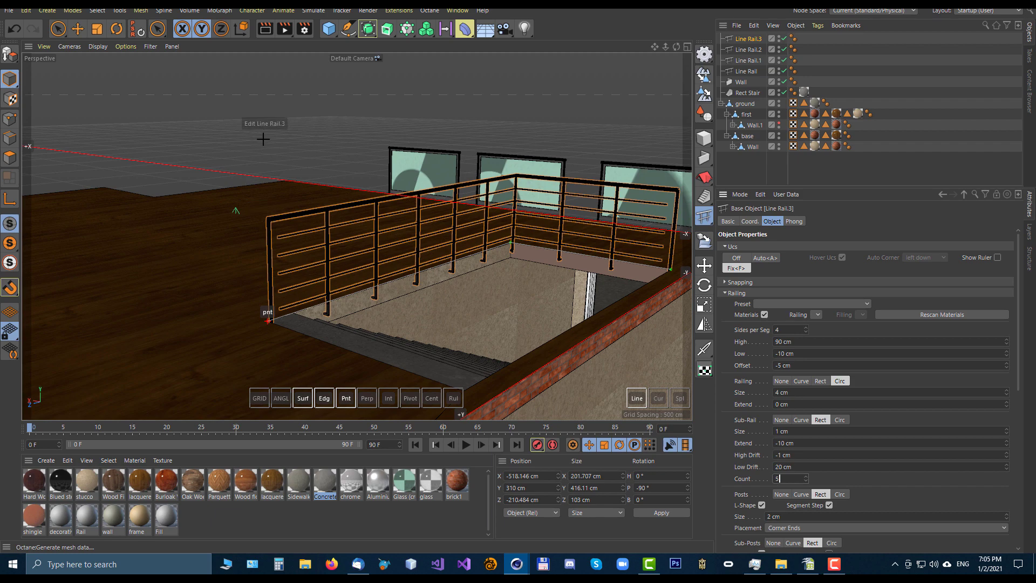
Finish the stair rail and start a new Line Rail around the outer corner of the wooden floor above the brick wall.
scroll(261, 143, "down", 5)
left_click_drag(171, 174, 329, 180, "alt")
key("Escape")
left_click(261, 263)
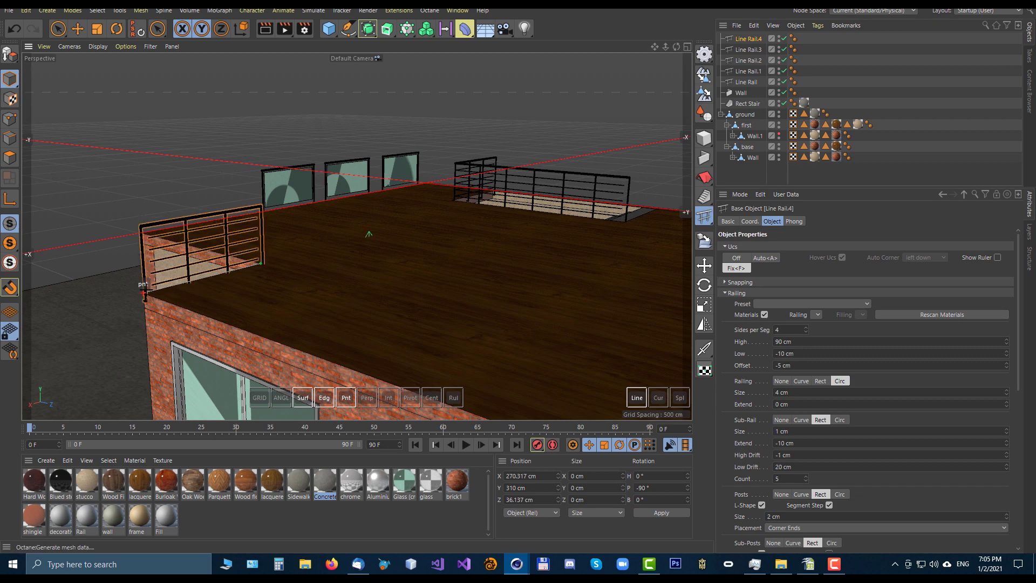
left_click(143, 292)
left_click(294, 348)
mouse_move(246, 291)
left_mouse_down("alt")
mouse_move(275, 319)
mouse_move(367, 329)
left_mouse_up("alt")
Try an Offset of 10 cm on the outer corner rail and apply a preset with posts and glass panels.
scroll(810, 368, "down", 6)
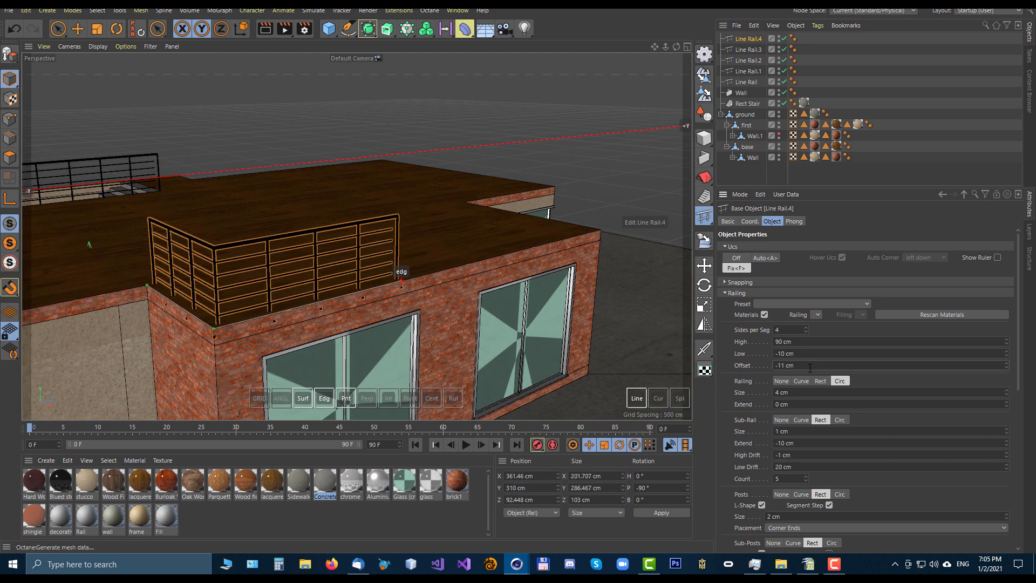
scroll(809, 368, "up", 20)
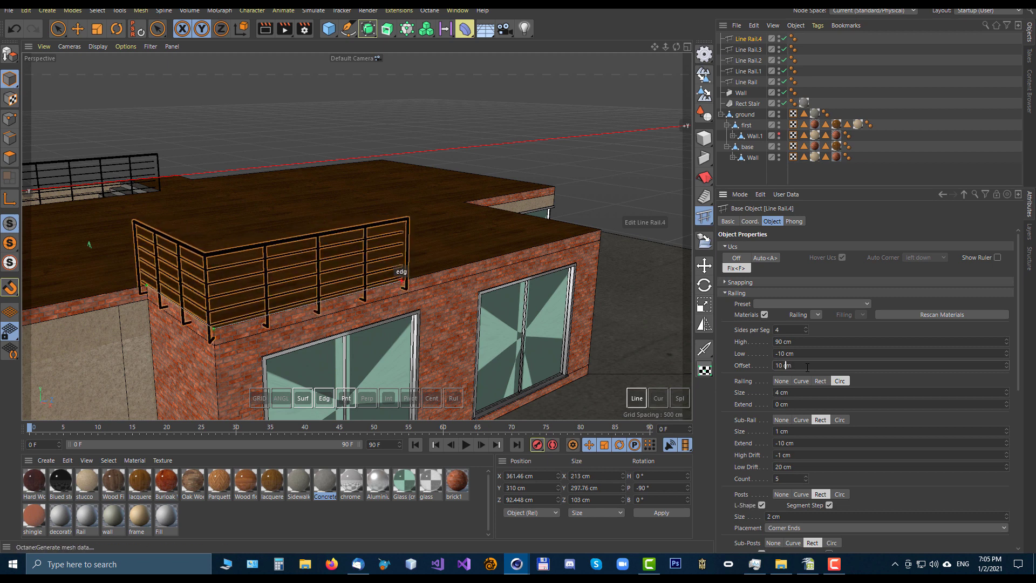
left_click(777, 303)
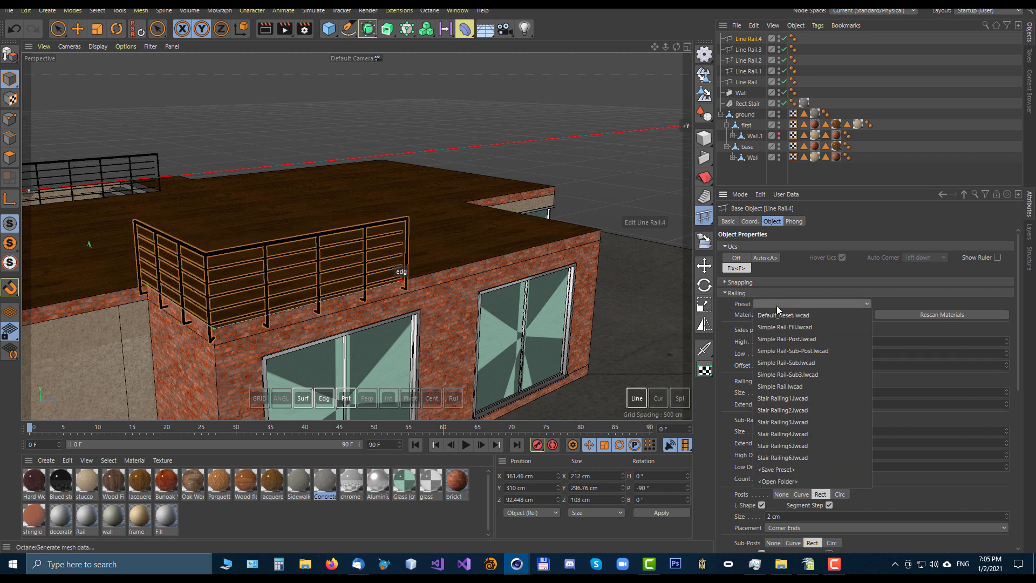
left_click(788, 326)
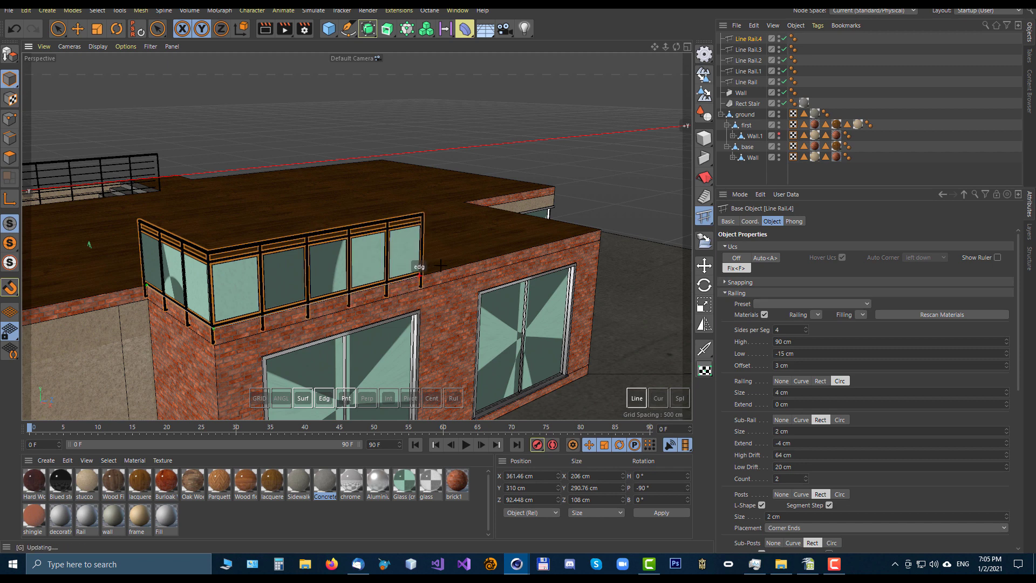
Extend the glass rail along the brick facade and around its far corner, setting Low to -7 cm.
left_click(602, 229)
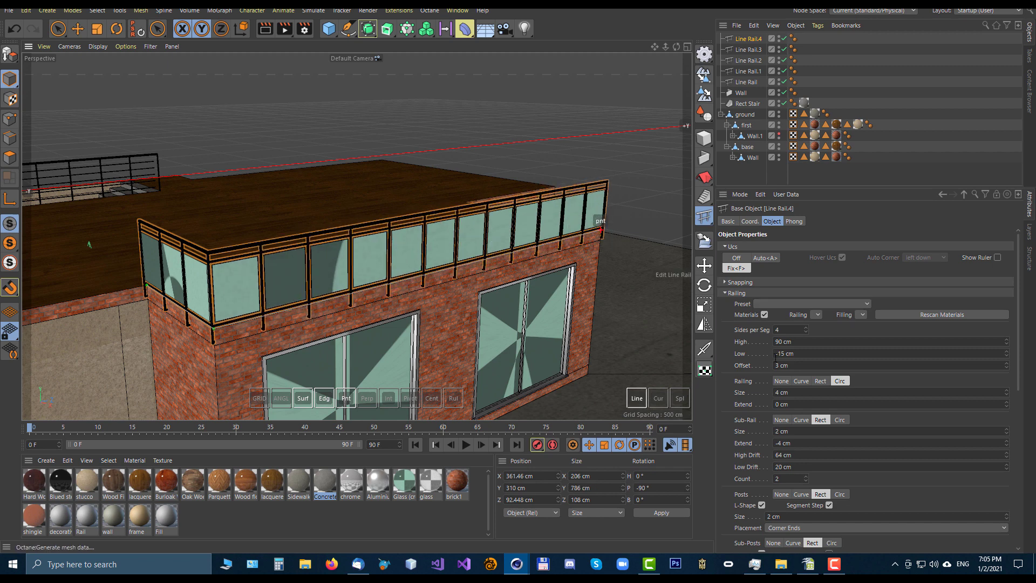
scroll(774, 354, "up", 8)
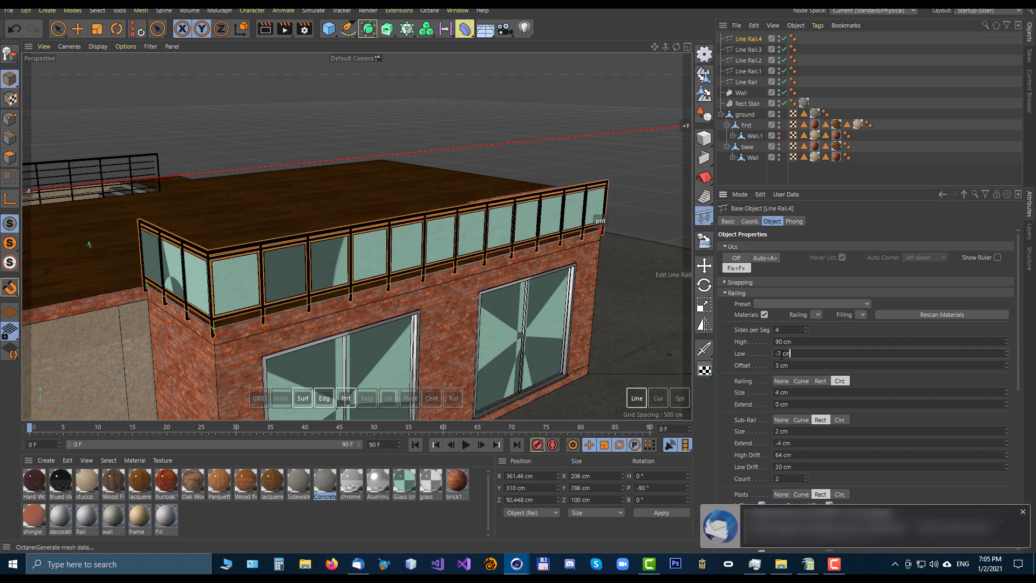
left_click_drag(246, 291, 388, 249, "alt")
scroll(377, 254, "down", 2)
left_click_drag(520, 337, 610, 327, "alt")
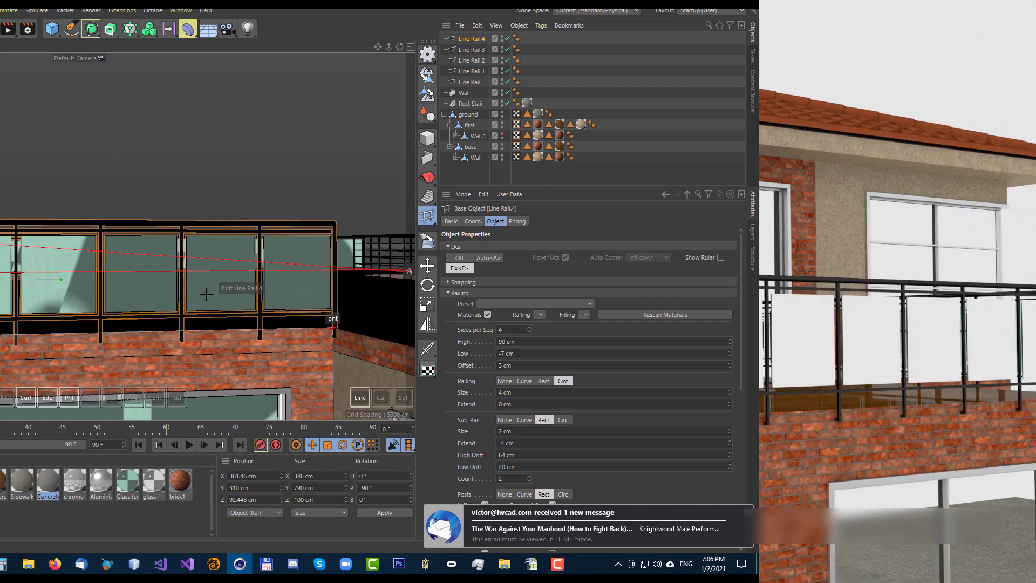